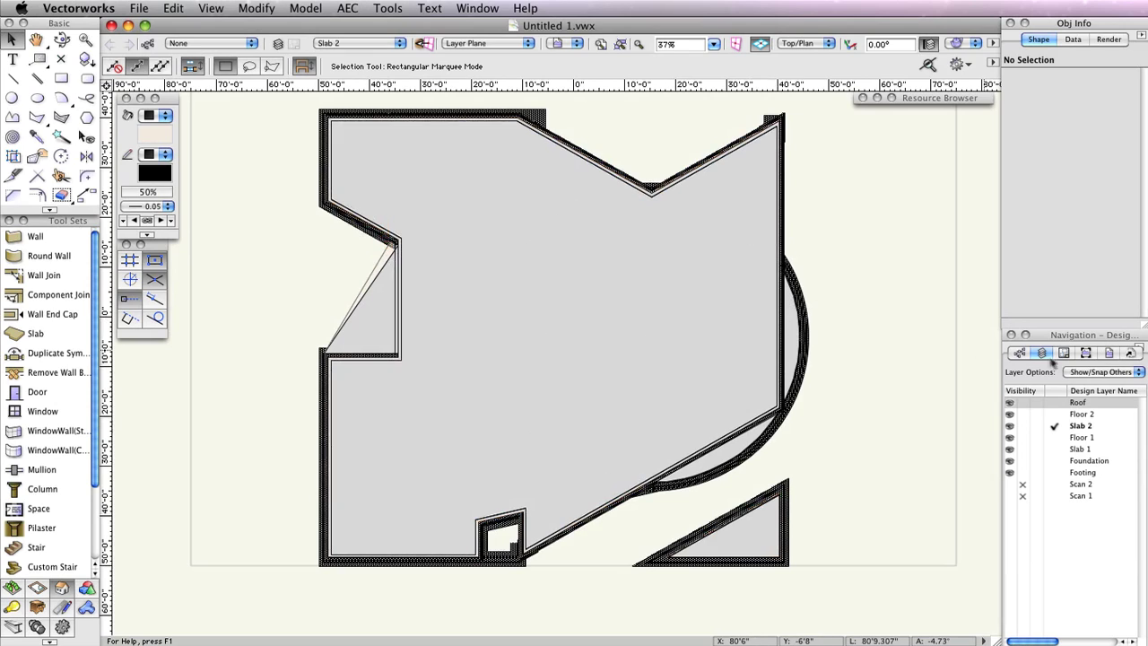
Set Layer Options to Show/Snap/Modify Others and zoom in on the slab's left notch
click(1129, 376)
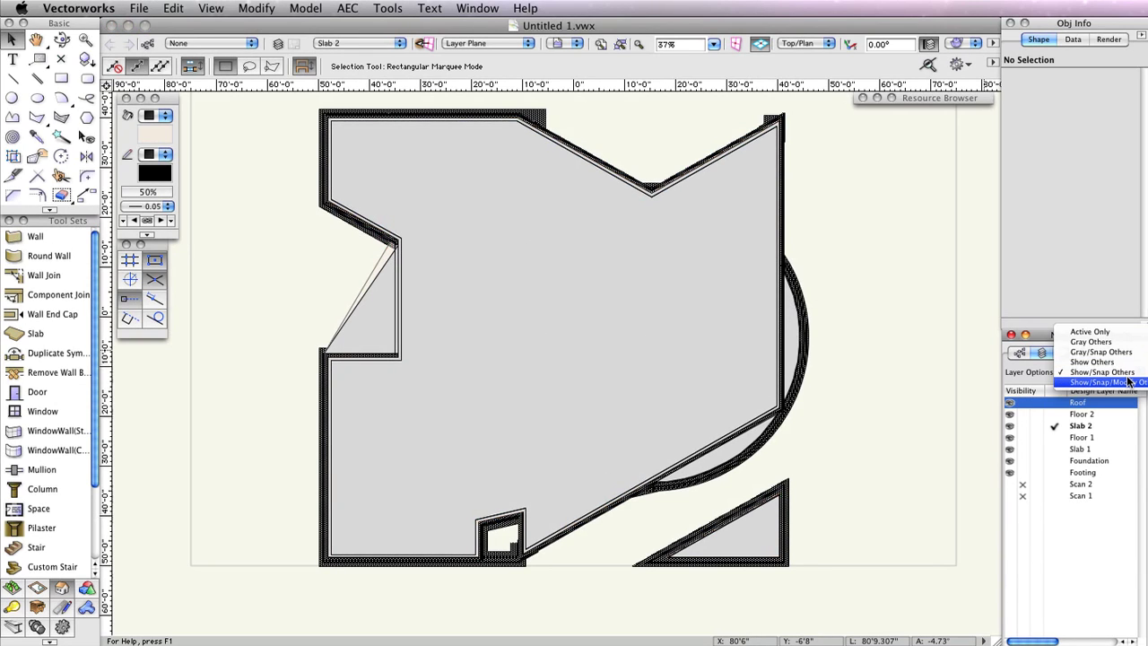
click(1129, 383)
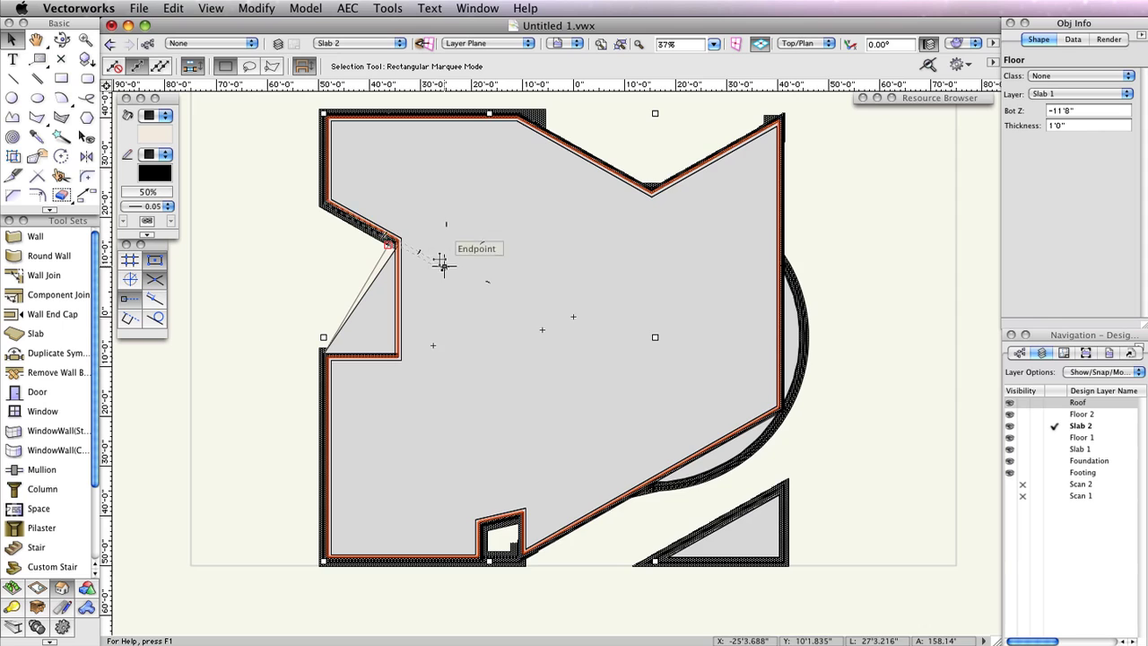
scroll(350, 256, up, 5)
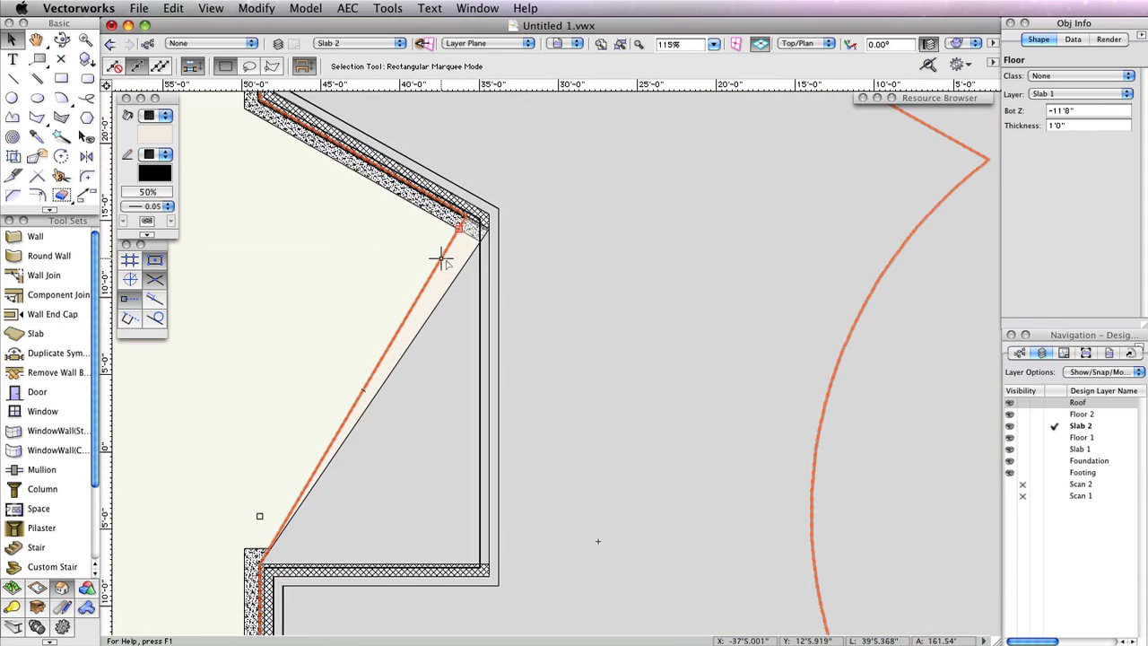
Reshape the floor slab's polyline, dragging its notch corner vertex onto the inner wall corner
double_click(381, 252)
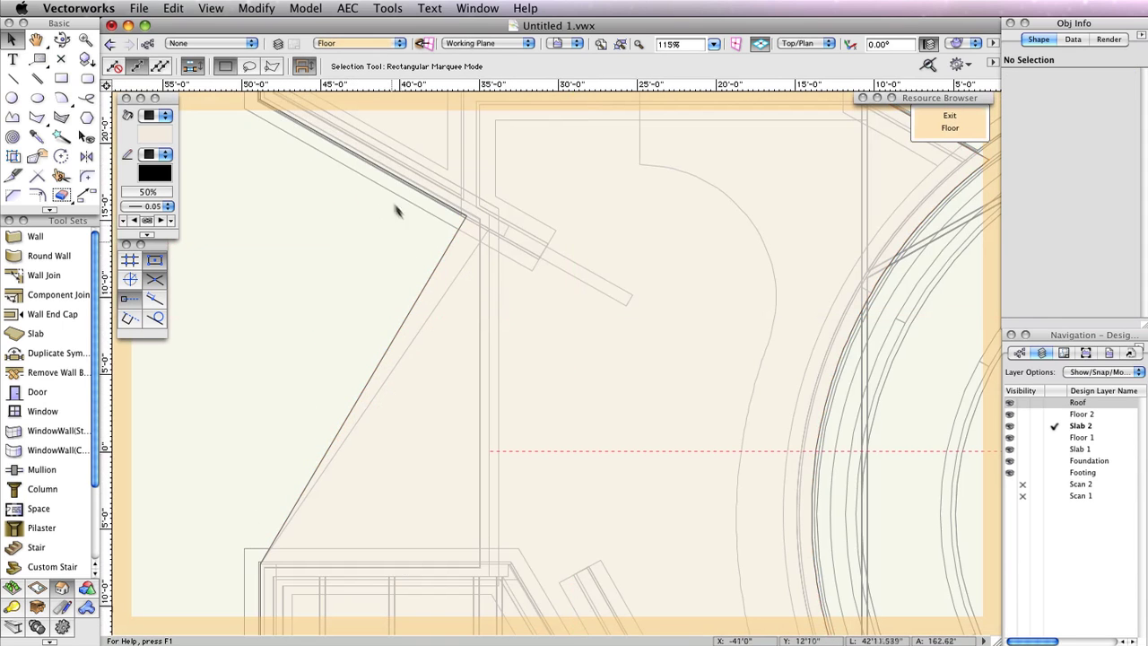
click(444, 241)
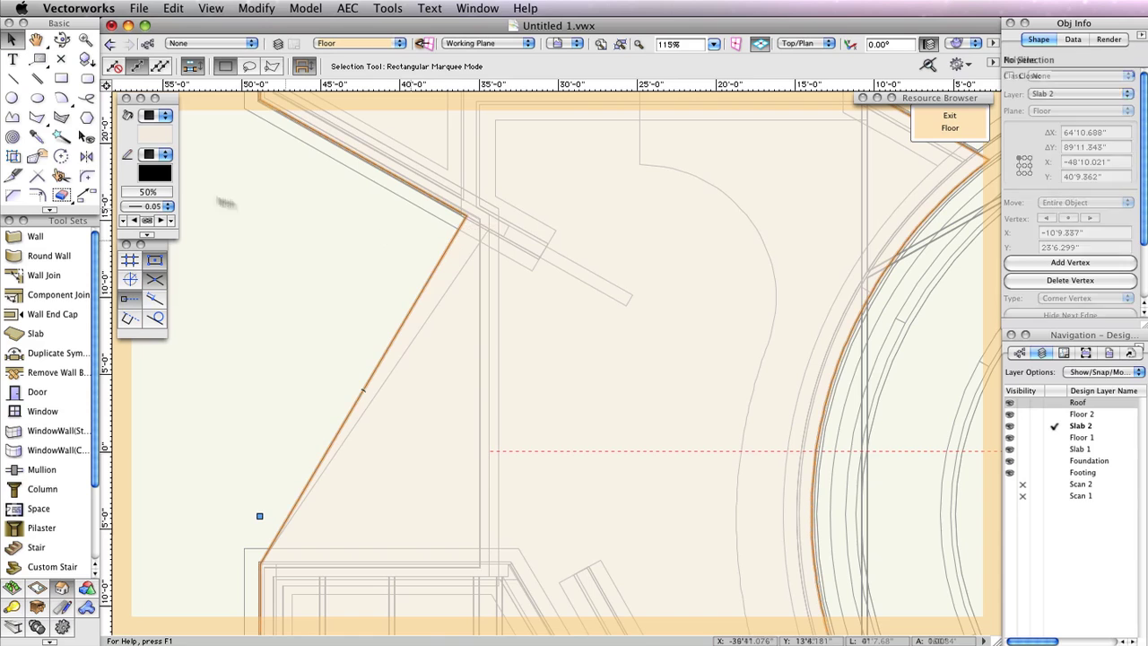
click(36, 155)
scroll(483, 220, up, 3)
scroll(486, 225, up, 2)
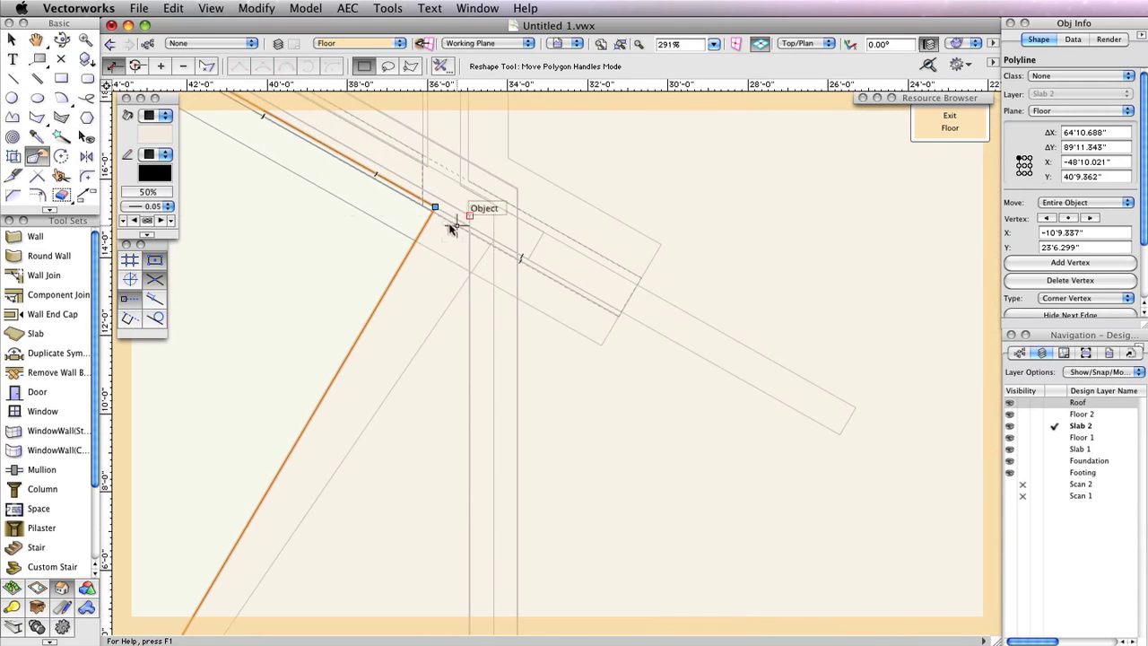
drag(435, 205, 493, 239)
Exit the floor's edit mode and pan out to see the whole slab
click(953, 127)
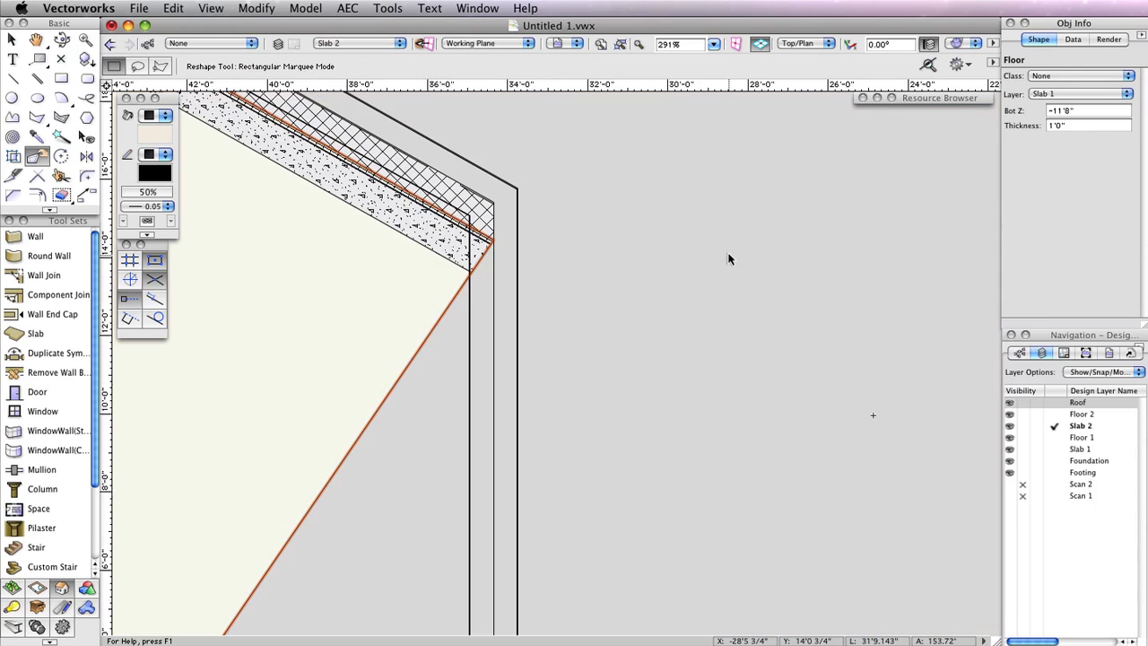
scroll(728, 258, down, 5)
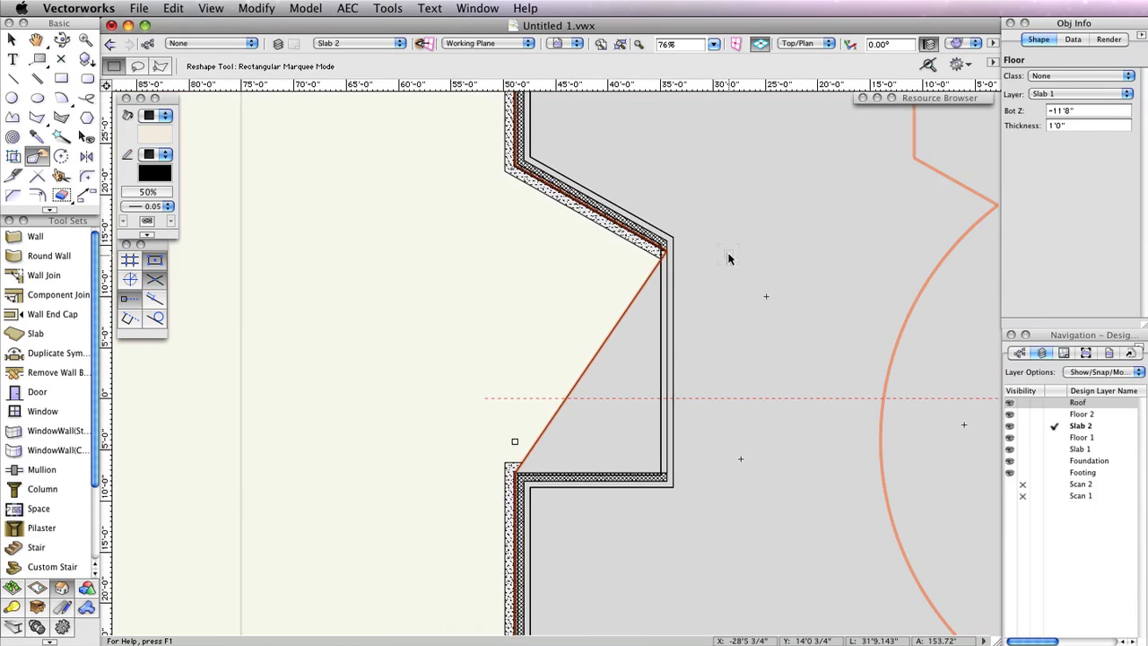
scroll(802, 259, down, 2)
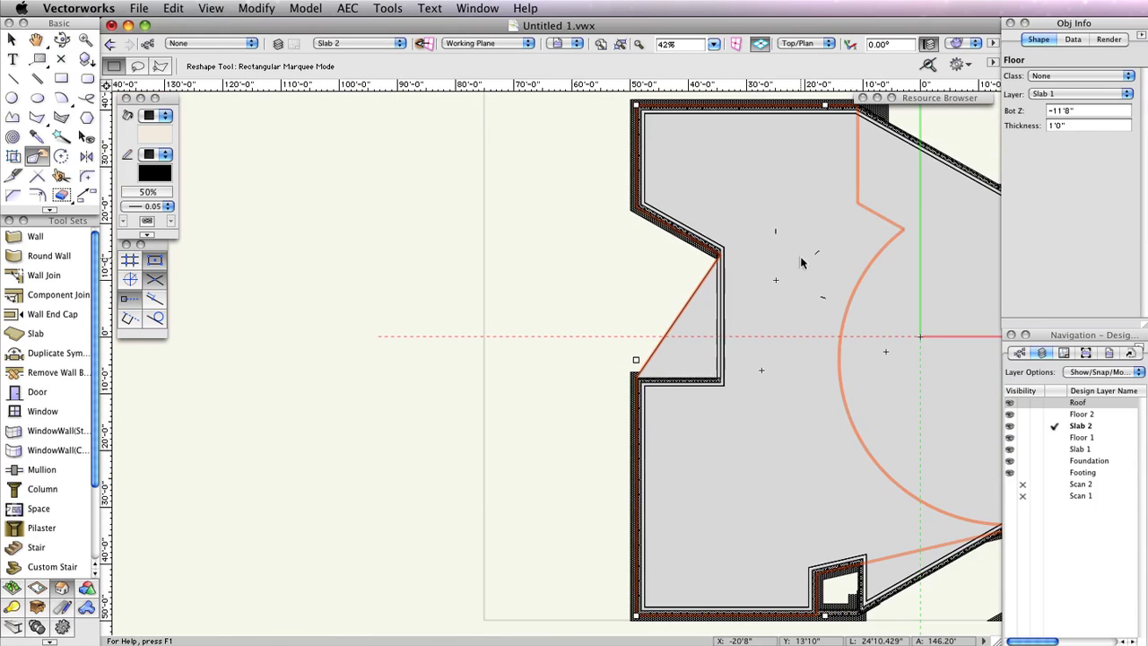
mouse_move(802, 259)
middle_down()
mouse_move(691, 274)
mouse_move(543, 259)
middle_up()
scroll(543, 262, down, 1)
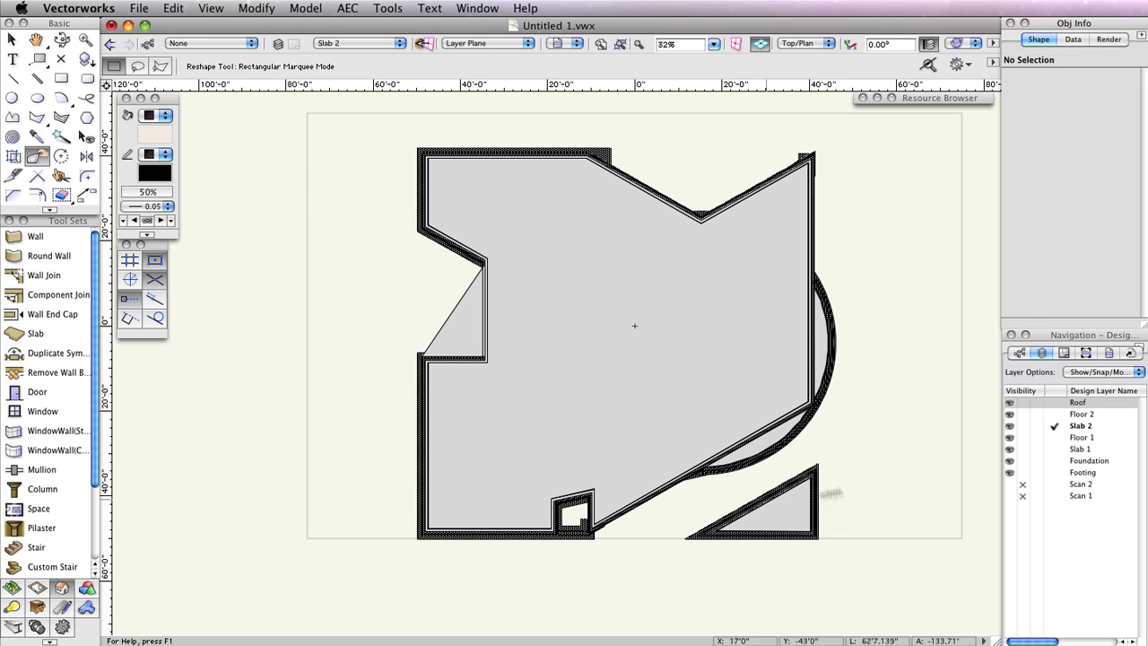
Hide the Roof, Floor 2, Slab 2, Foundation and Footing layers, and show Scan 1
click(1021, 403)
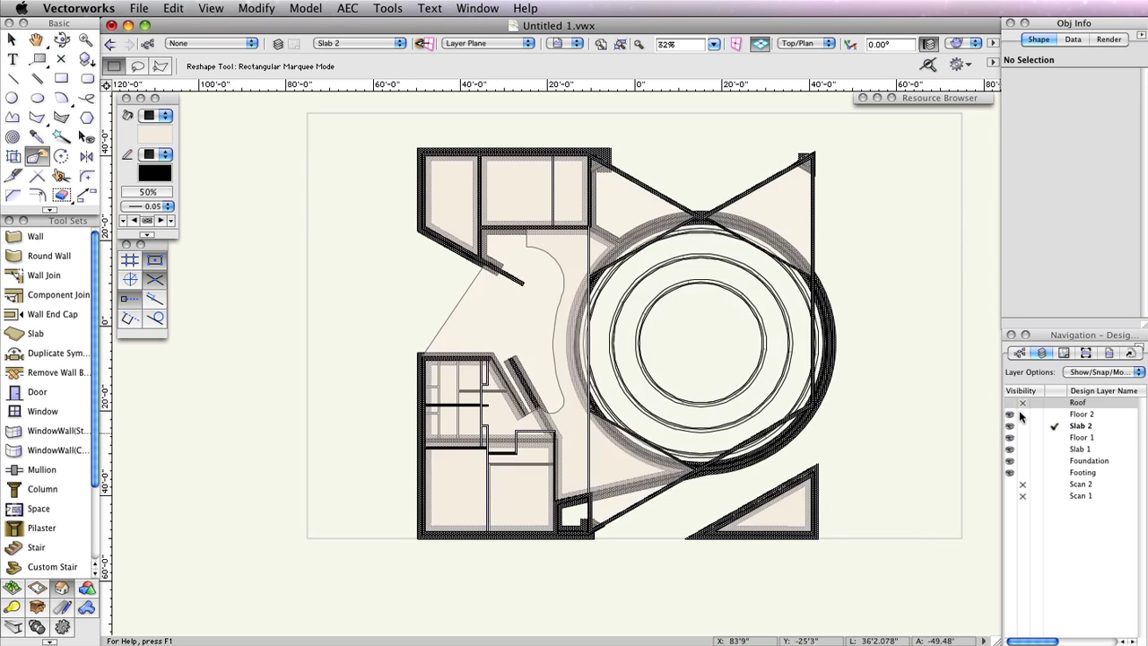
click(1022, 414)
click(1022, 425)
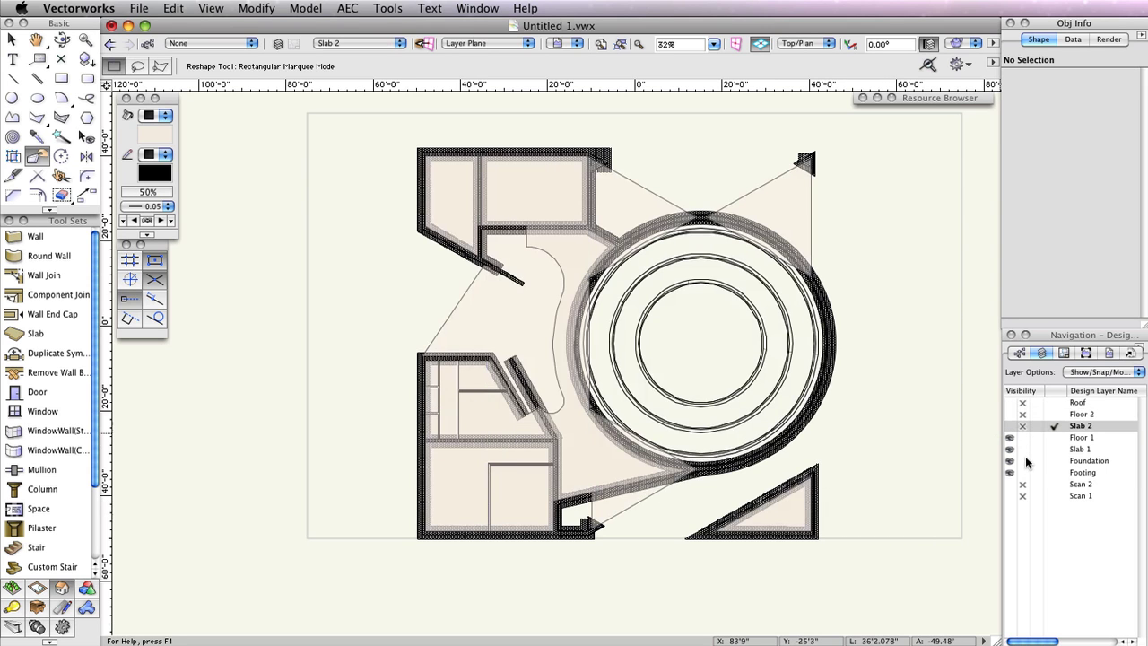
click(1022, 460)
click(1022, 471)
click(1010, 496)
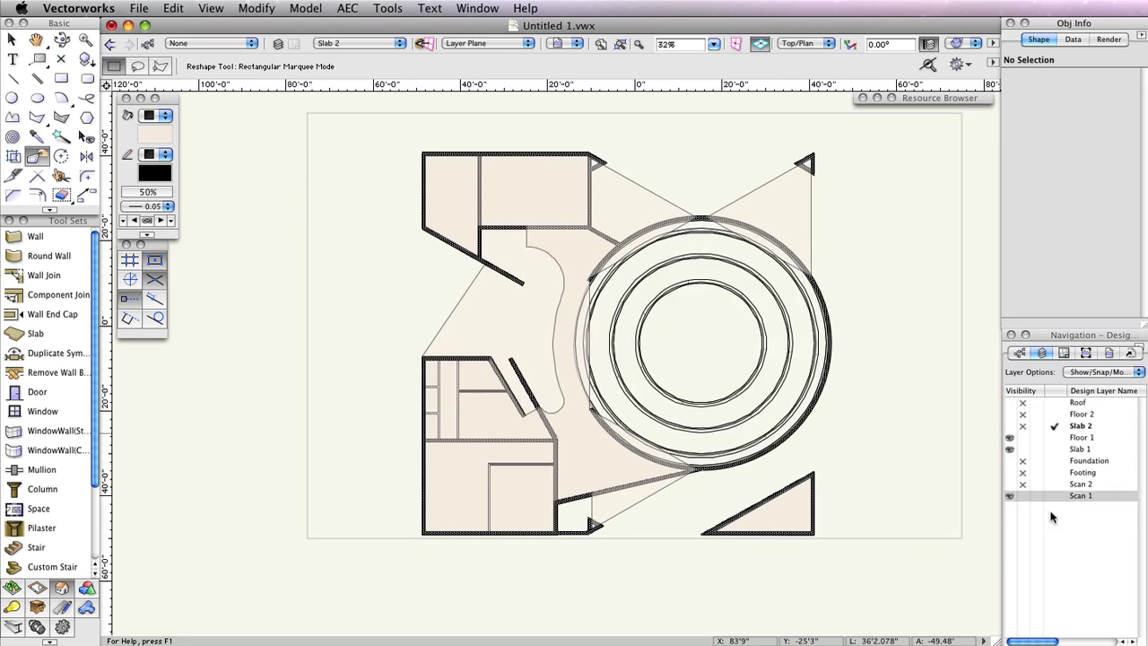
Make Floor 1 the active layer with Layer Options set to Show/Snap Others
click(1079, 436)
click(1113, 380)
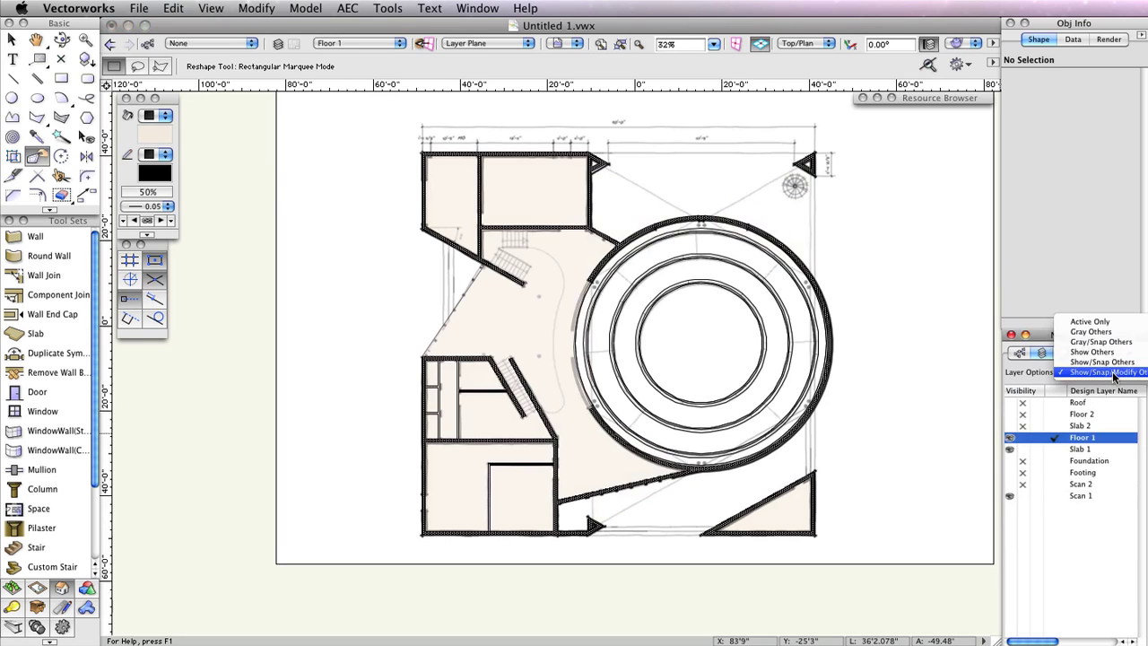
click(1113, 364)
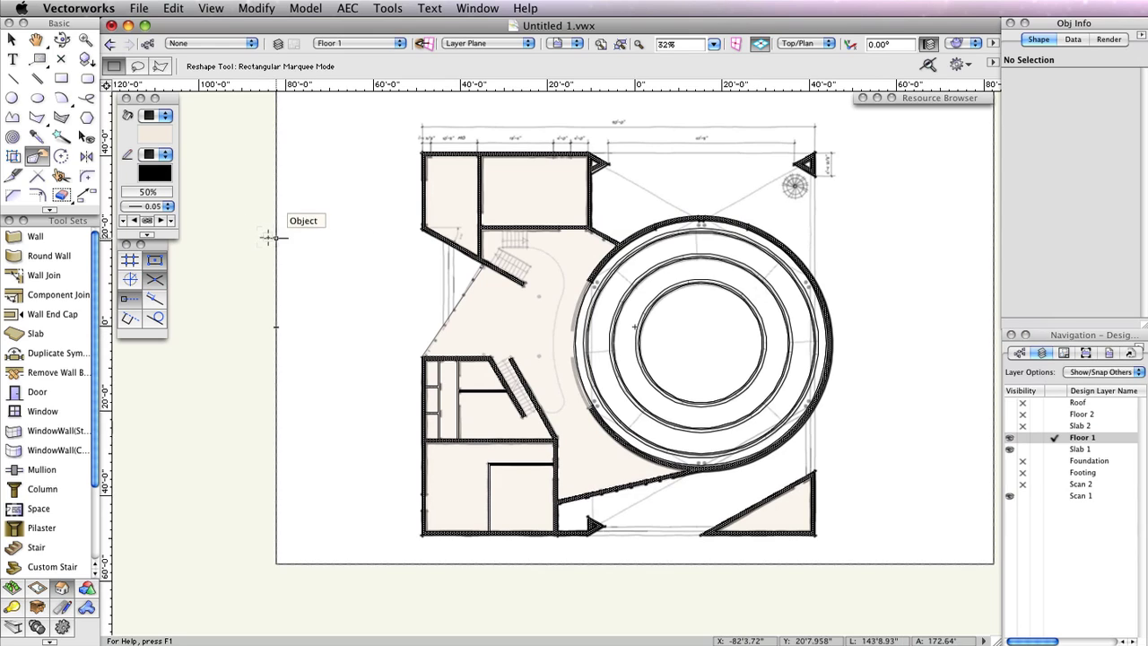
Set the default fill to light grey with 100% opacity
click(162, 134)
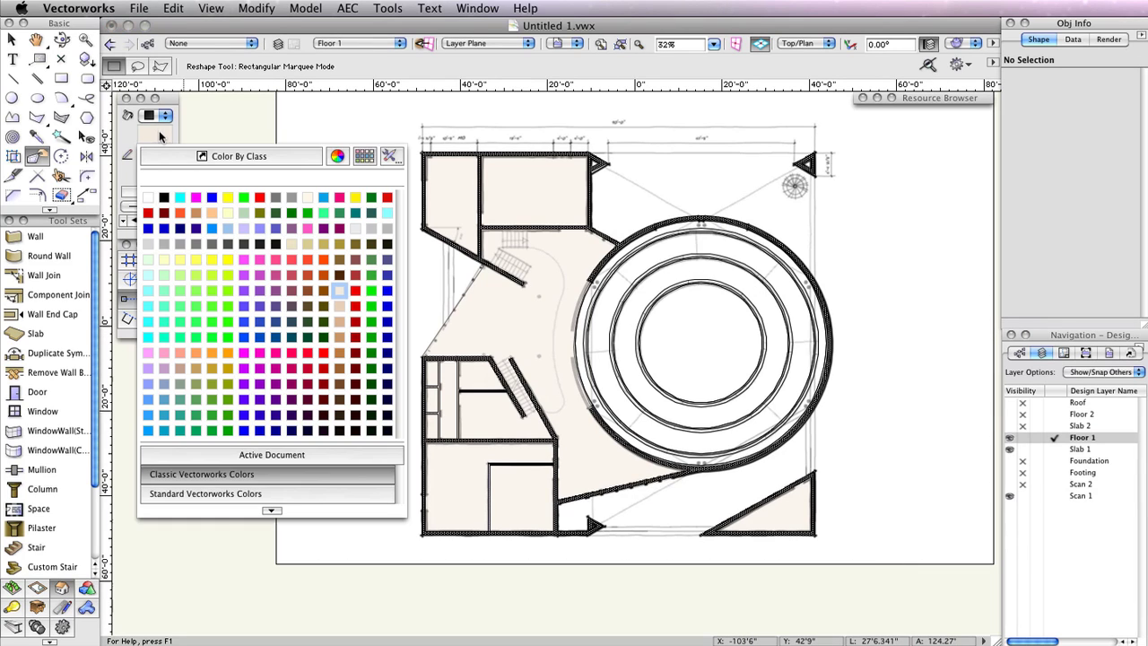
click(149, 245)
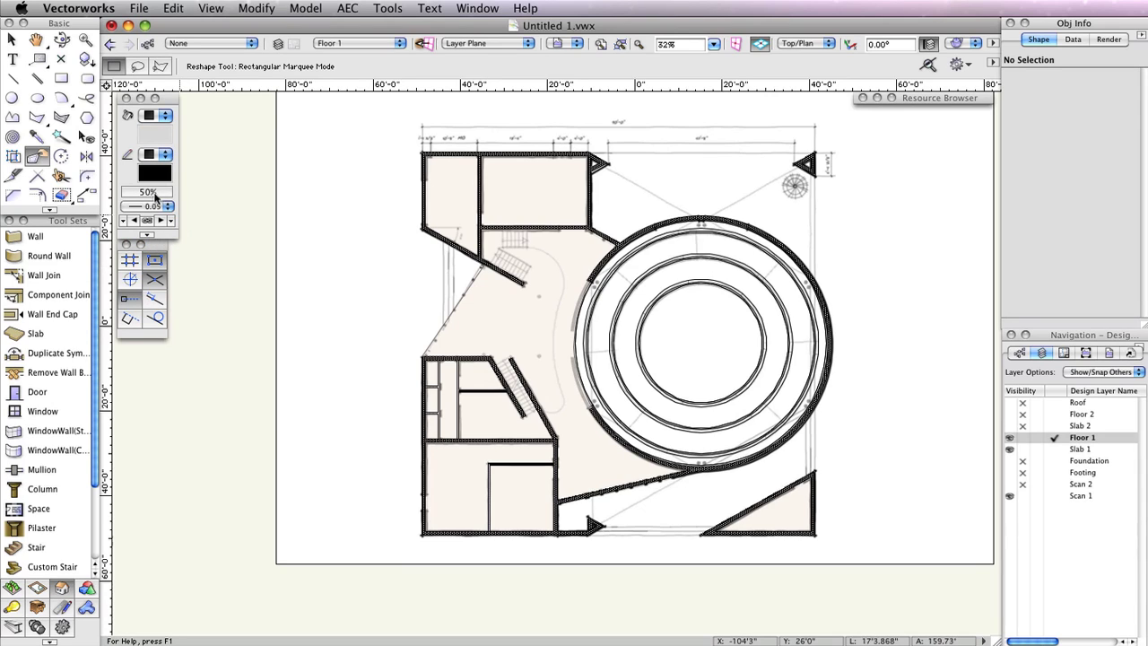
click(148, 191)
drag(762, 244, 845, 245)
click(835, 330)
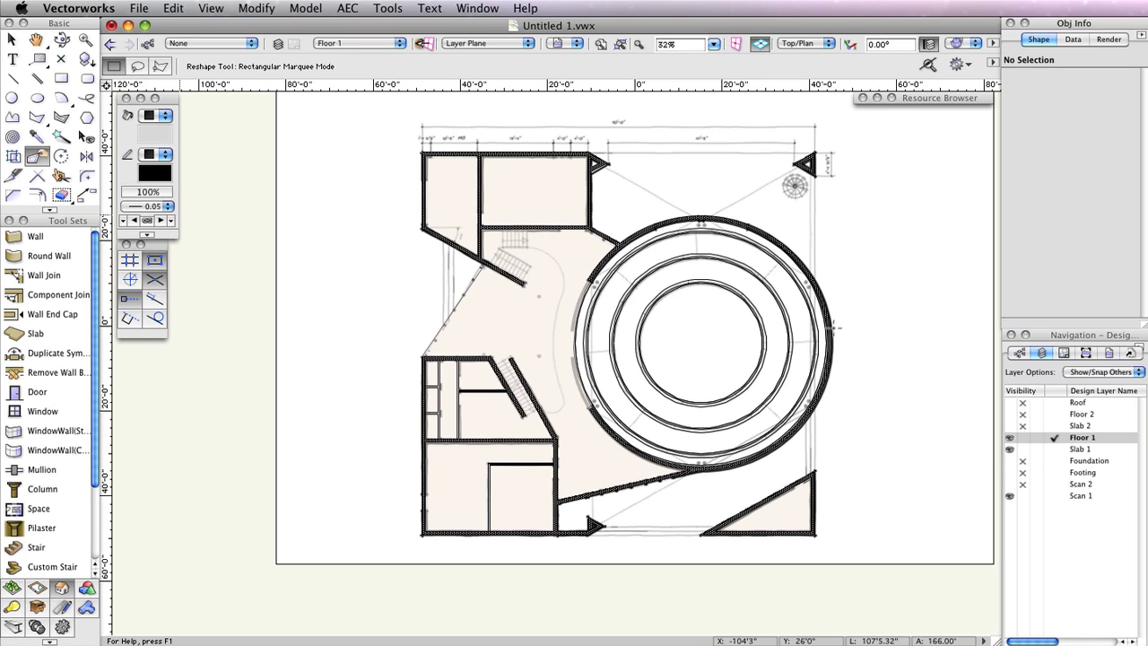
In Wall tool preferences, choose the Generic-Ext Bearing-6" wall style
click(40, 236)
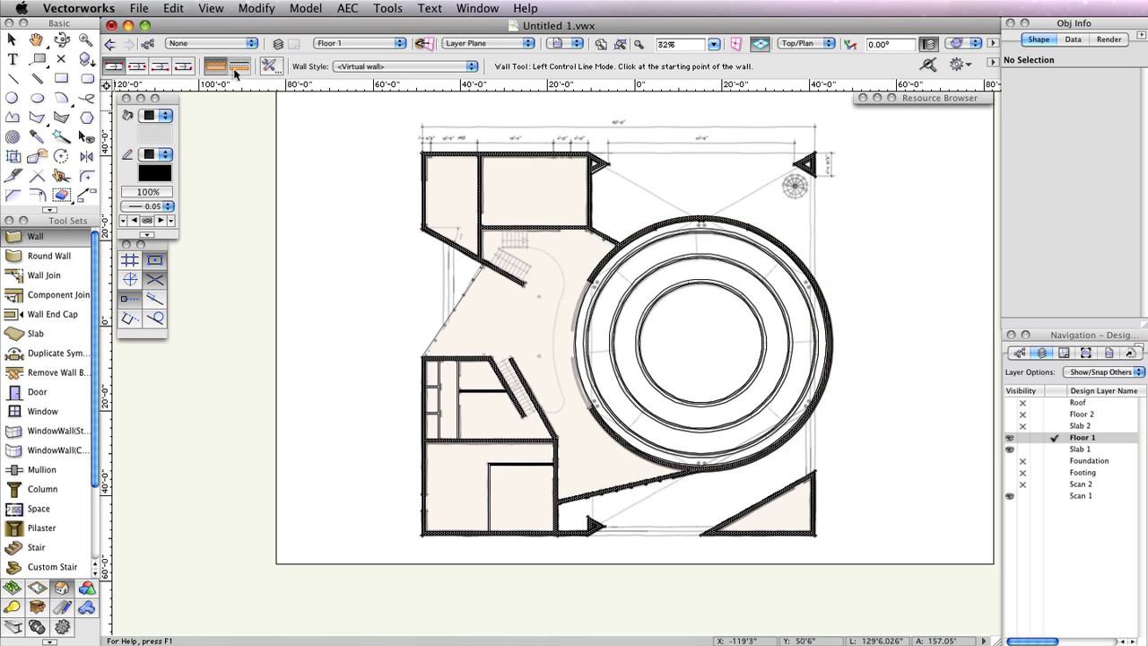
click(269, 68)
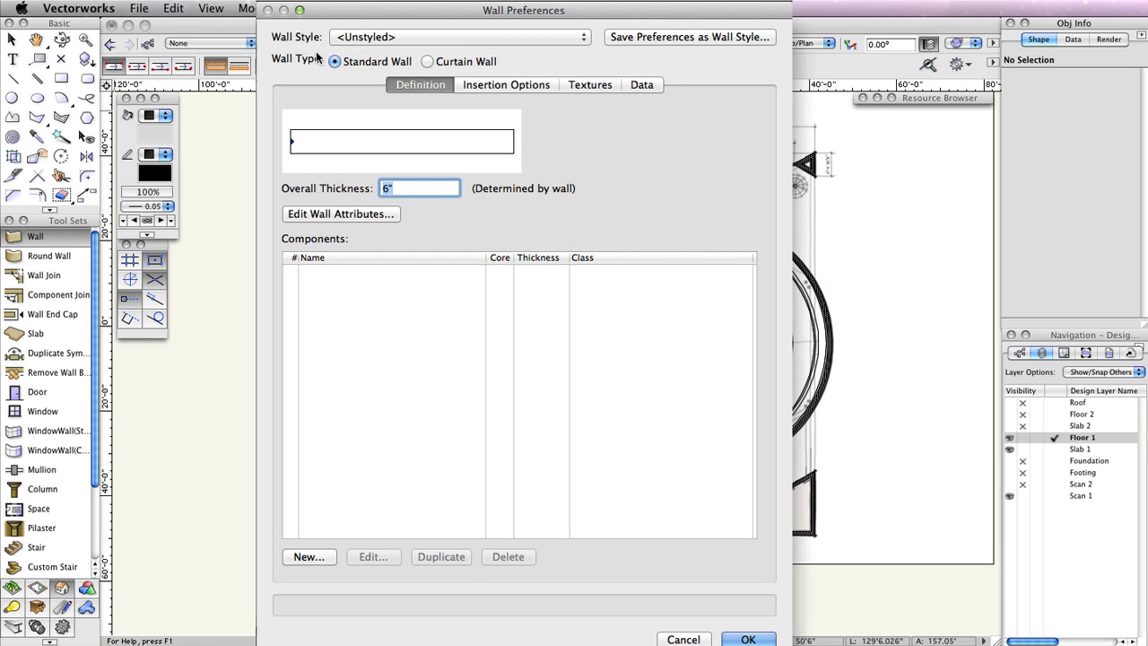
click(399, 36)
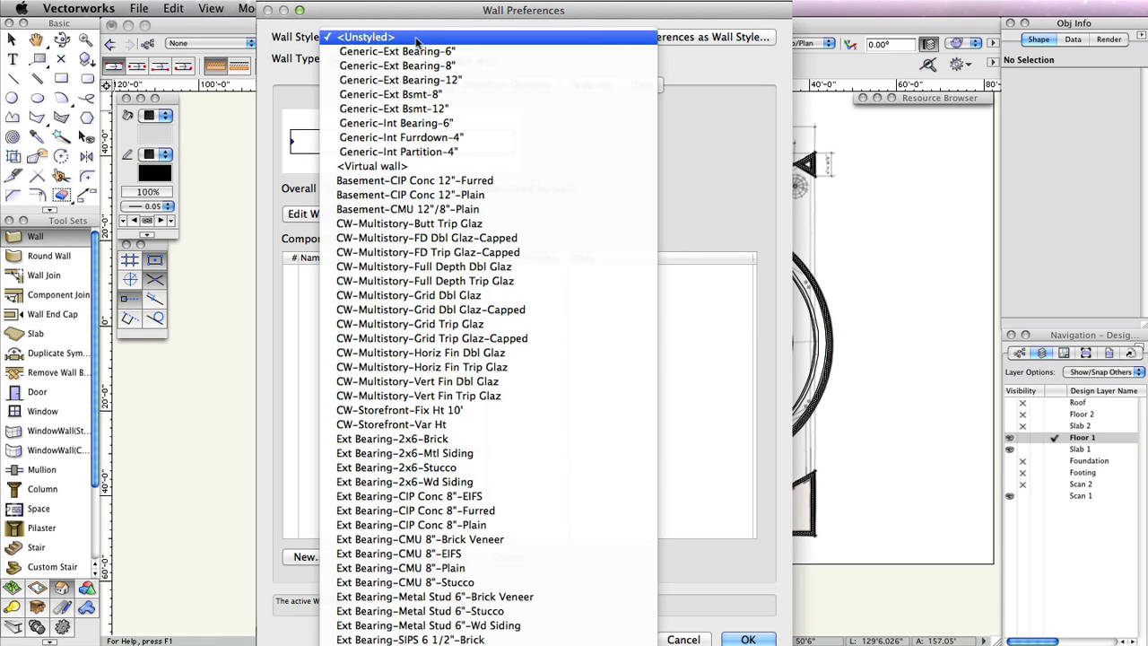
click(468, 51)
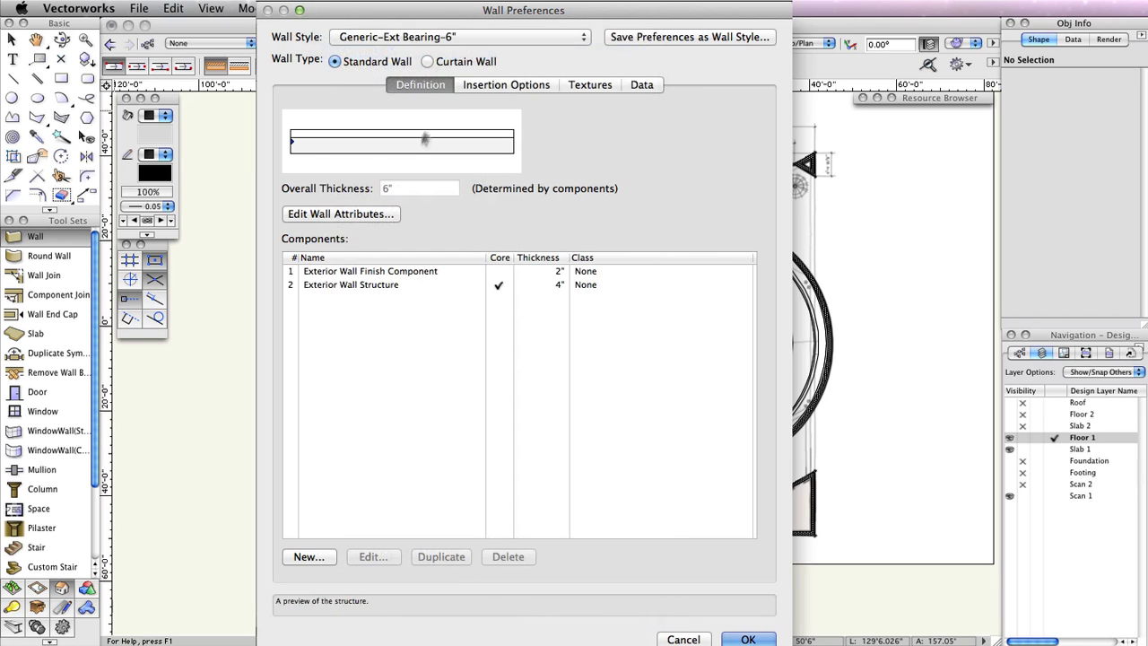
Delete both the Exterior Wall Finish and Exterior Wall Structure components
click(356, 270)
click(360, 284)
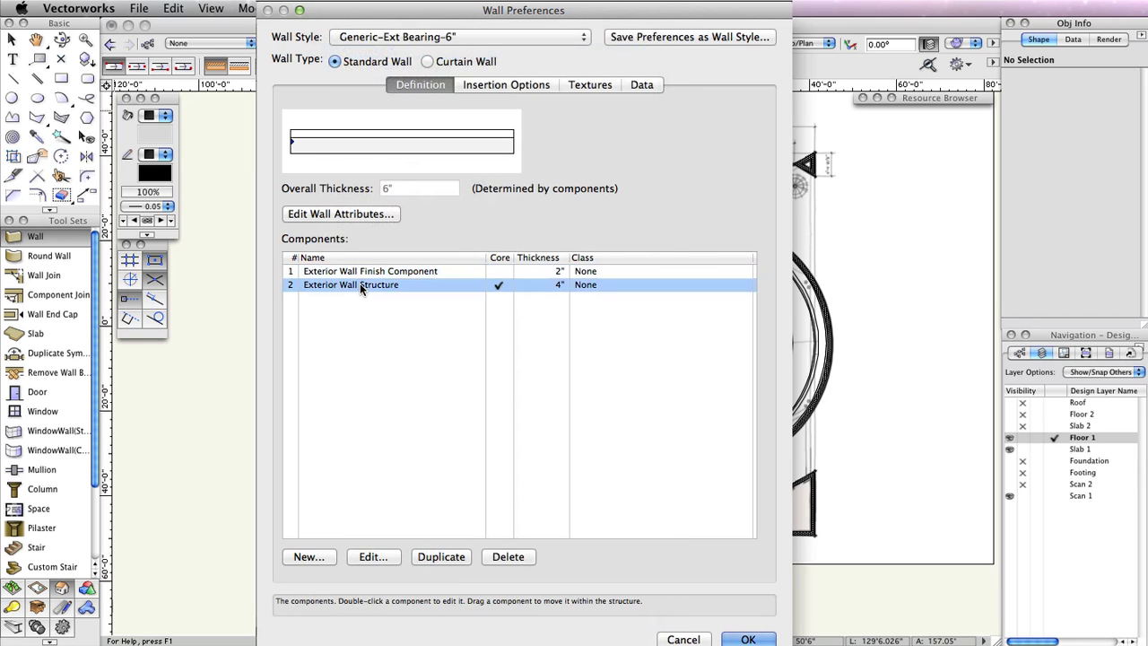
click(505, 557)
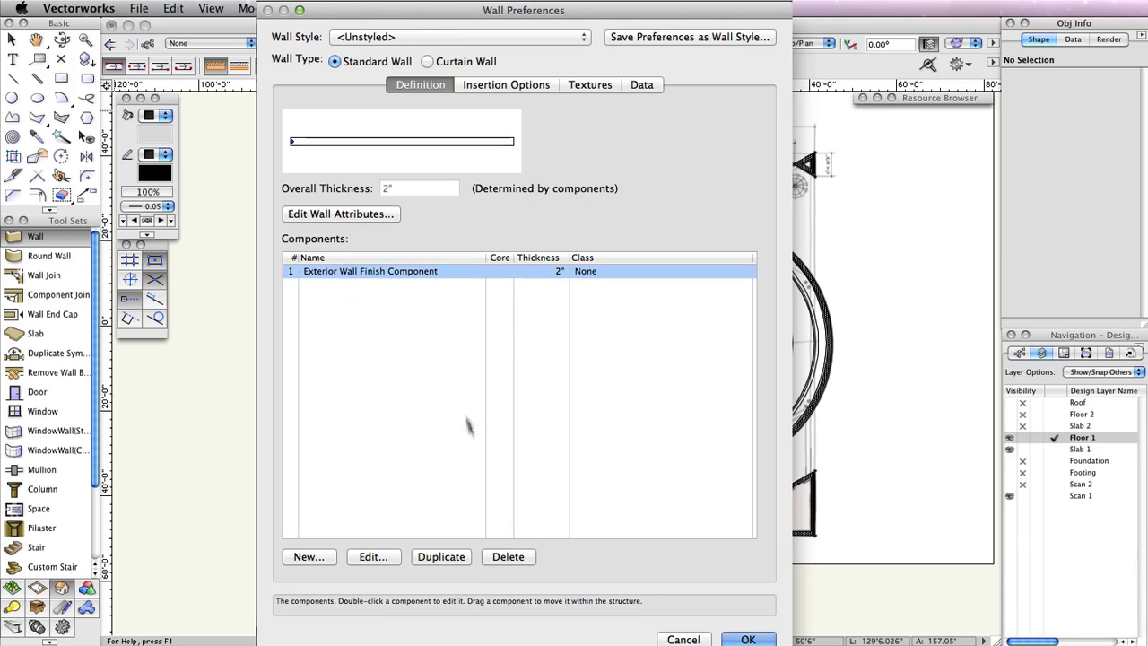
click(505, 557)
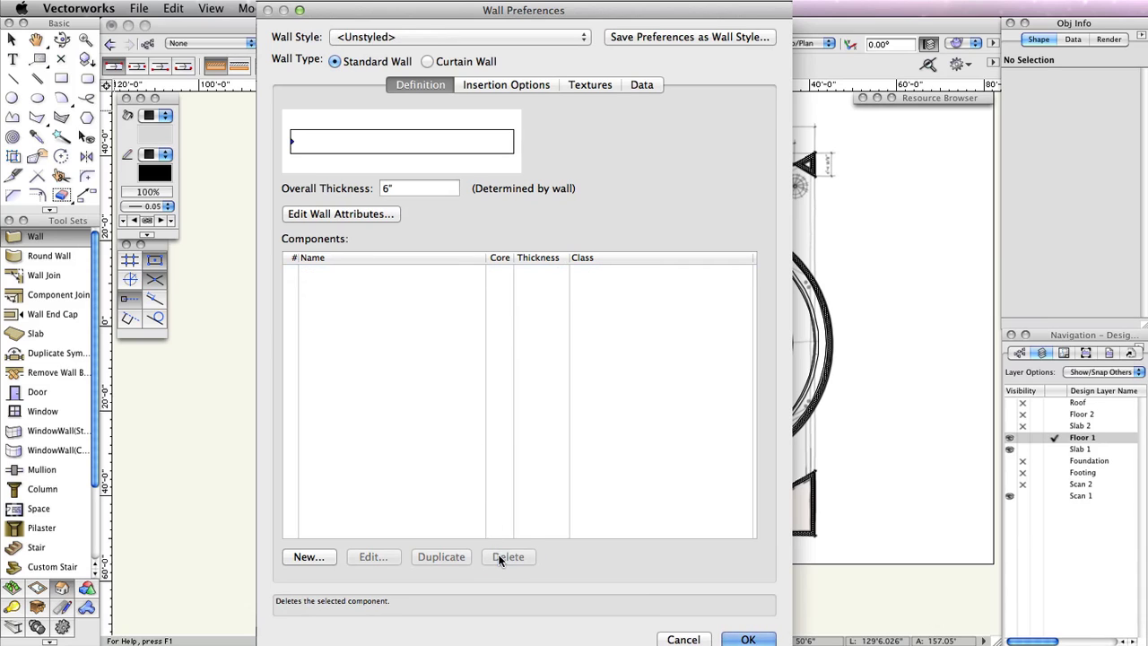
Add a new 4" component named Wood in the wall structure class
click(309, 557)
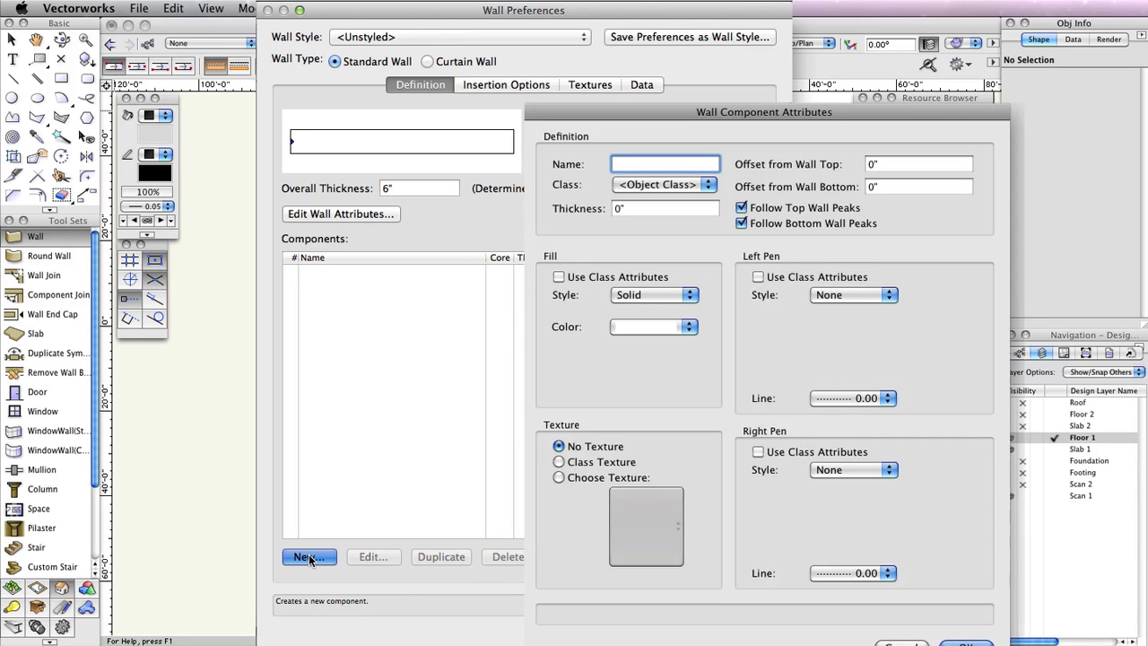
text(Wood)
key(Tab)
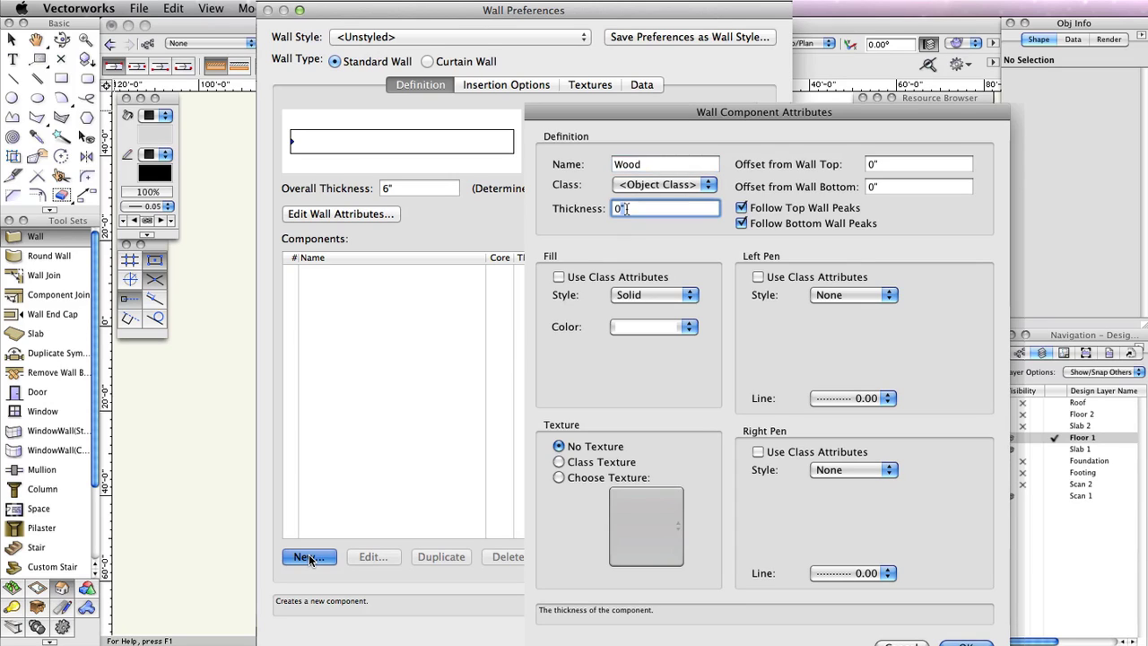
text(4)
click(673, 184)
mouse_move(674, 286)
mouse_move(821, 287)
click(932, 317)
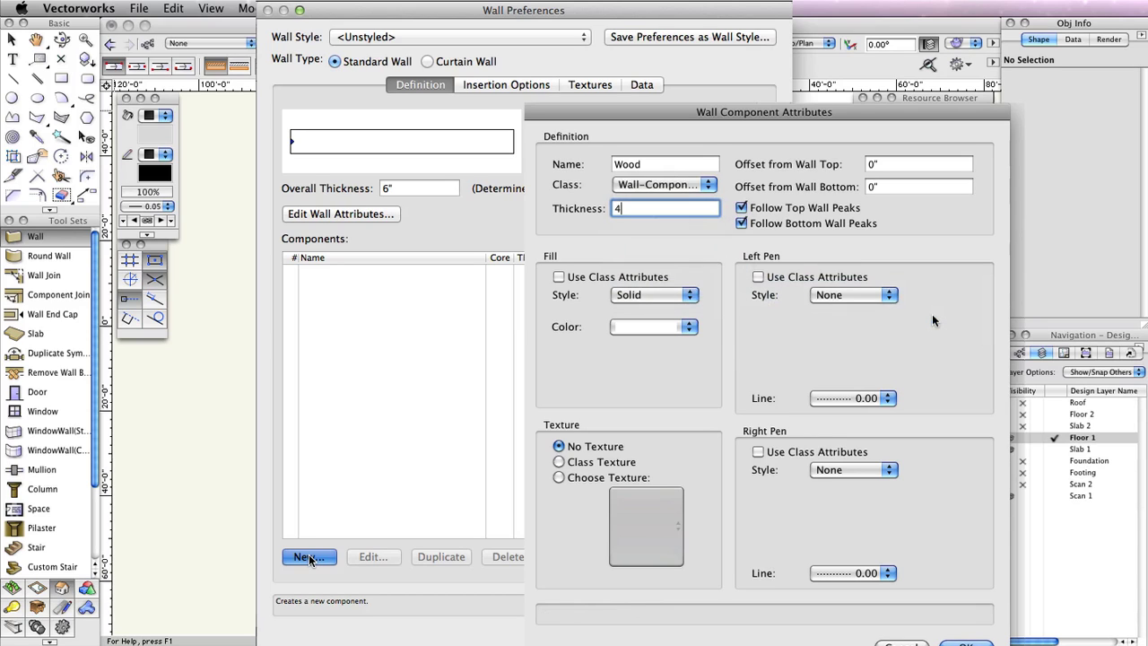
key(Return)
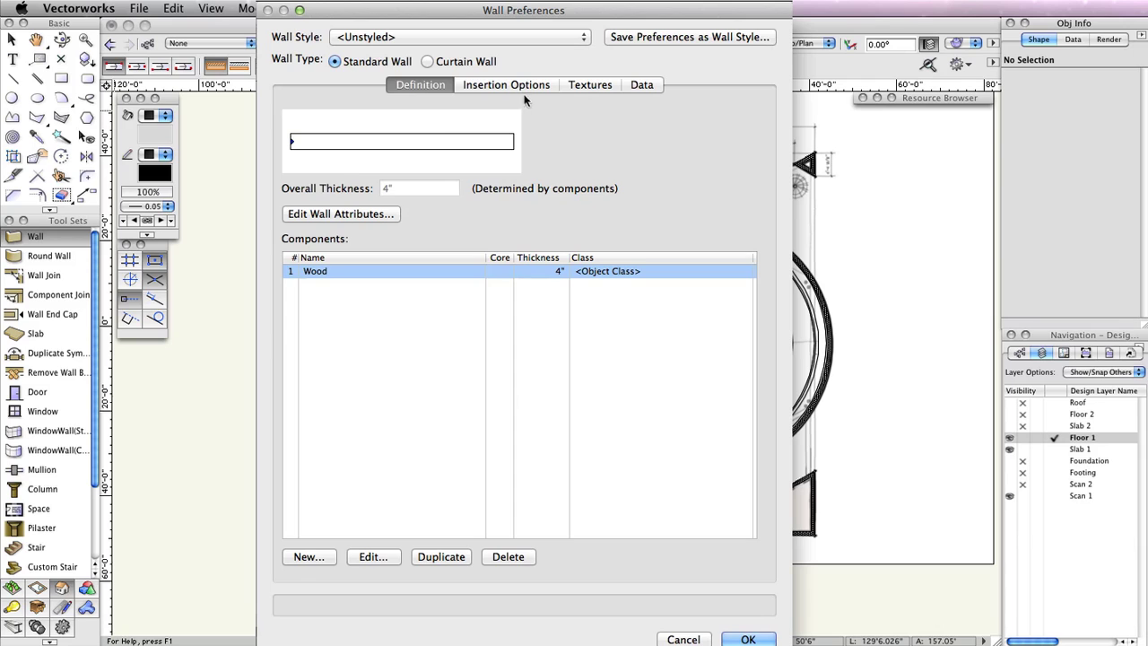
Save the wall preferences as a wall style named 'Exterior- Wood Frame-Window'
click(520, 86)
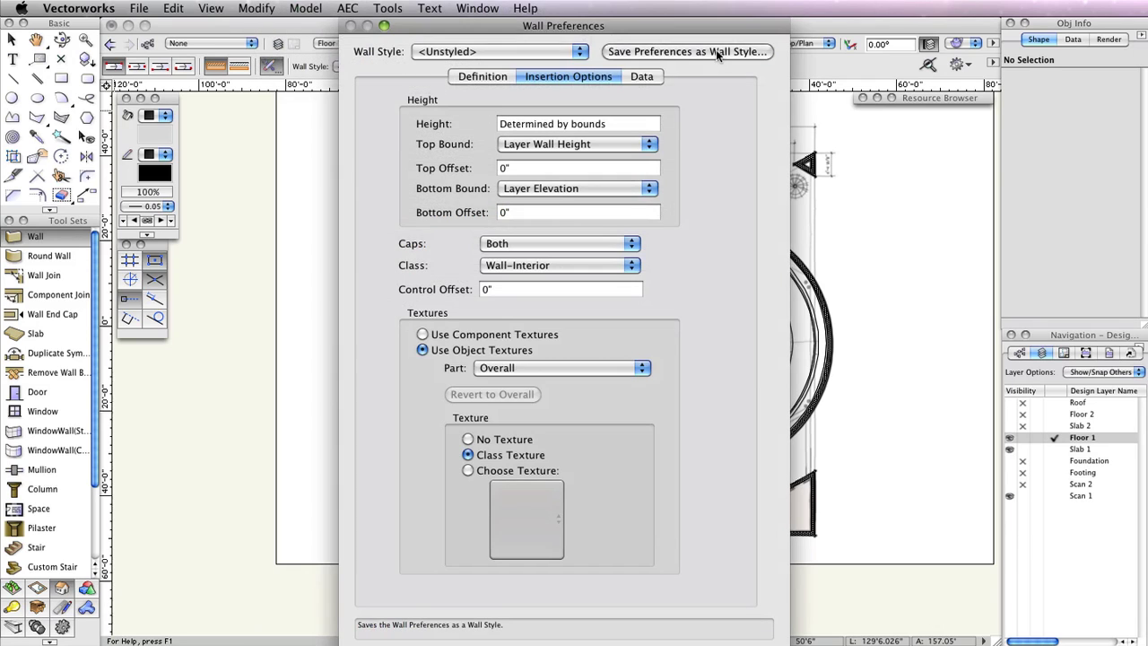
click(717, 54)
text(E)
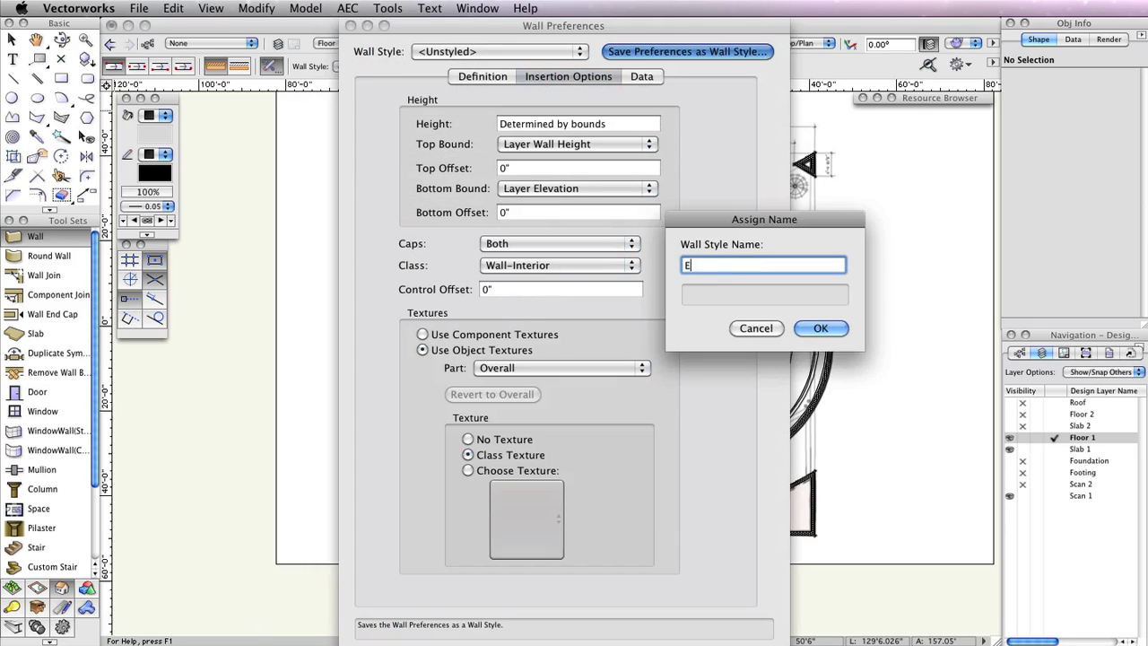
text(xterior- Wood Frame-Window)
key(Return)
key(Return)
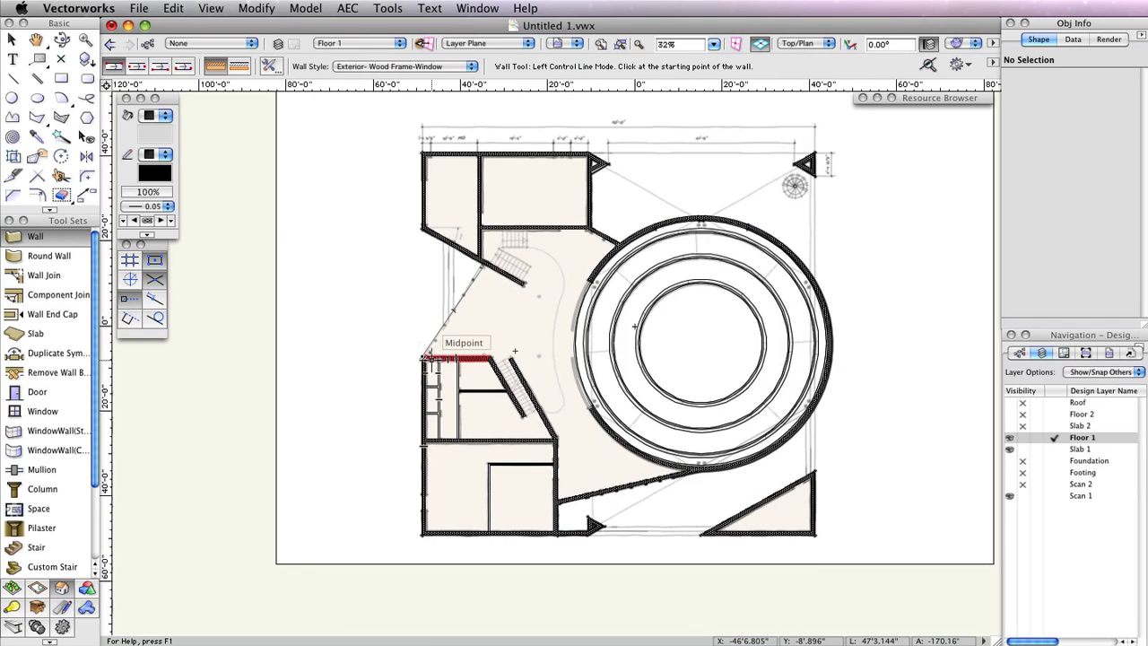
Draw a wall from the room wall's corner to the end of the angled window line
scroll(430, 357, up, 5)
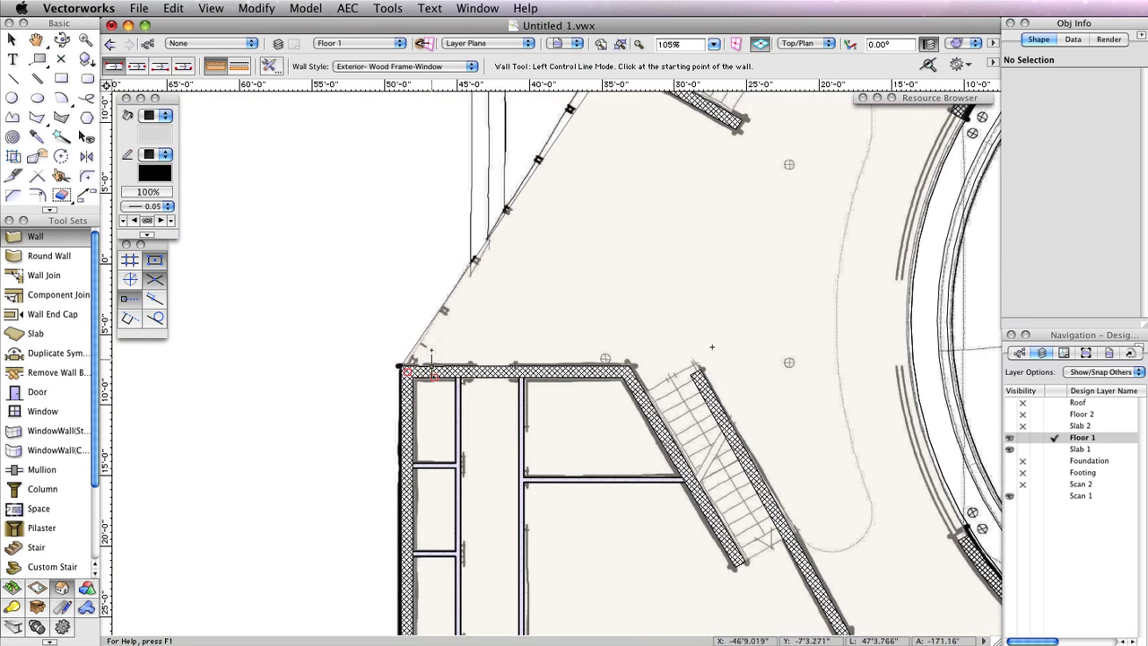
click(400, 366)
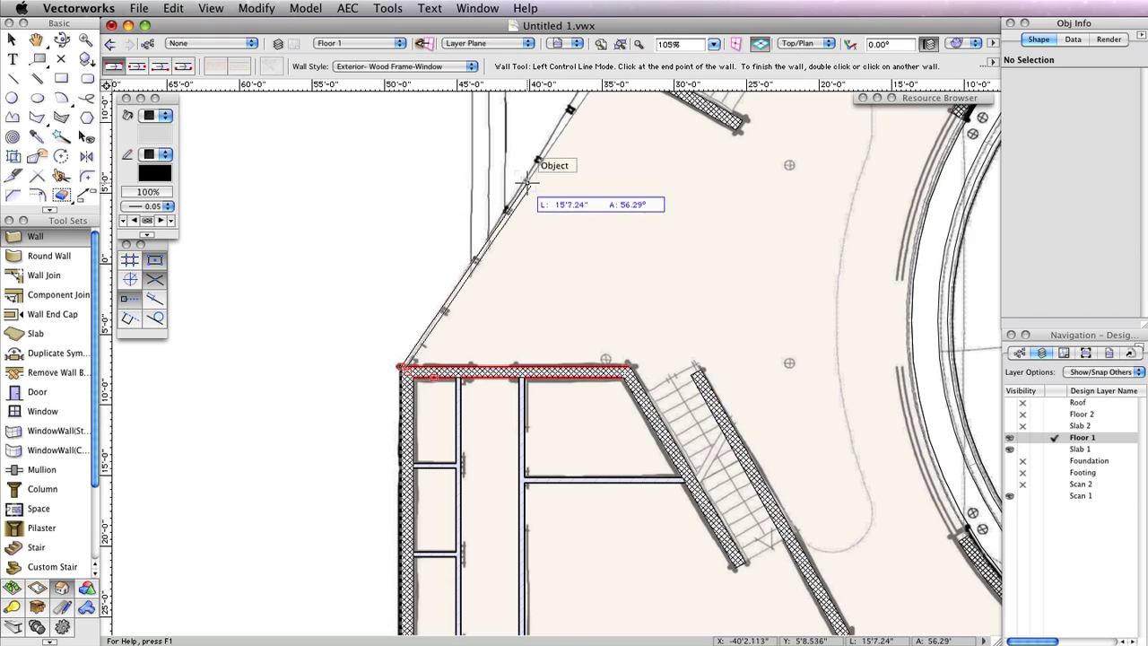
middle_drag(527, 182, 433, 442)
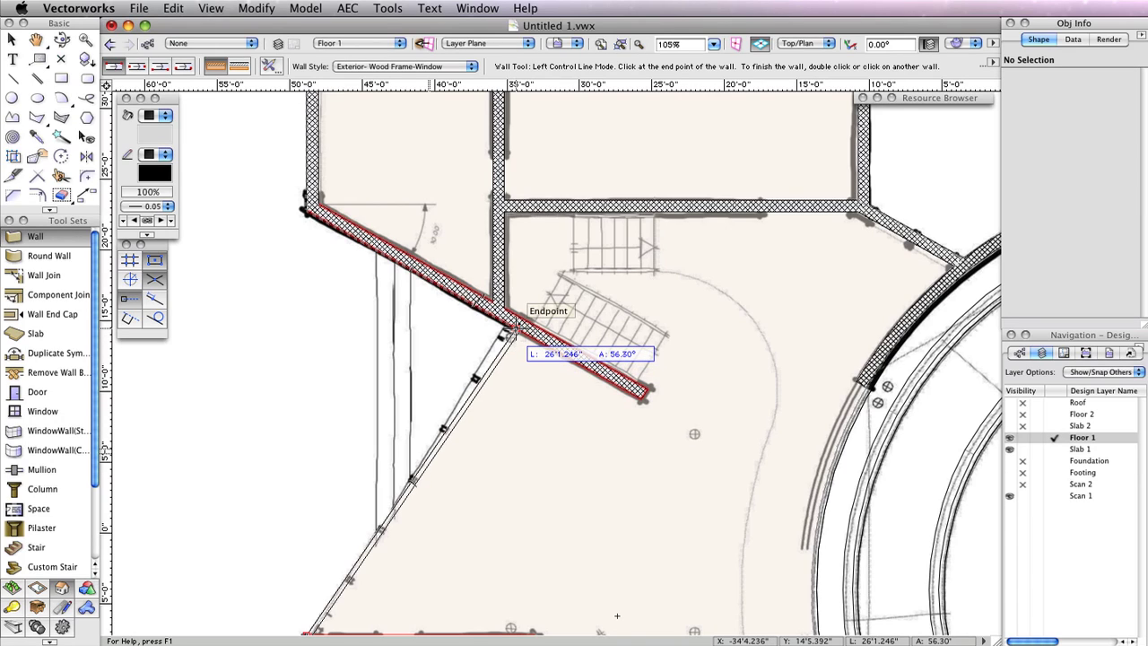
double_click(514, 329)
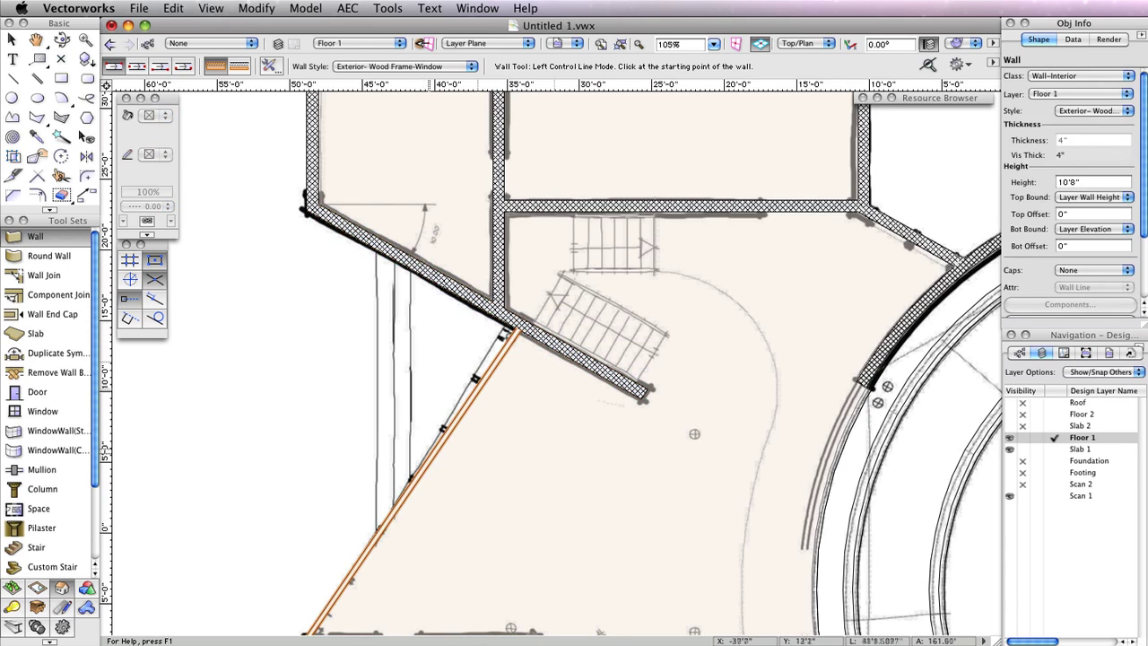
Make the Roof layer visible and render the model in OpenGL
click(1010, 403)
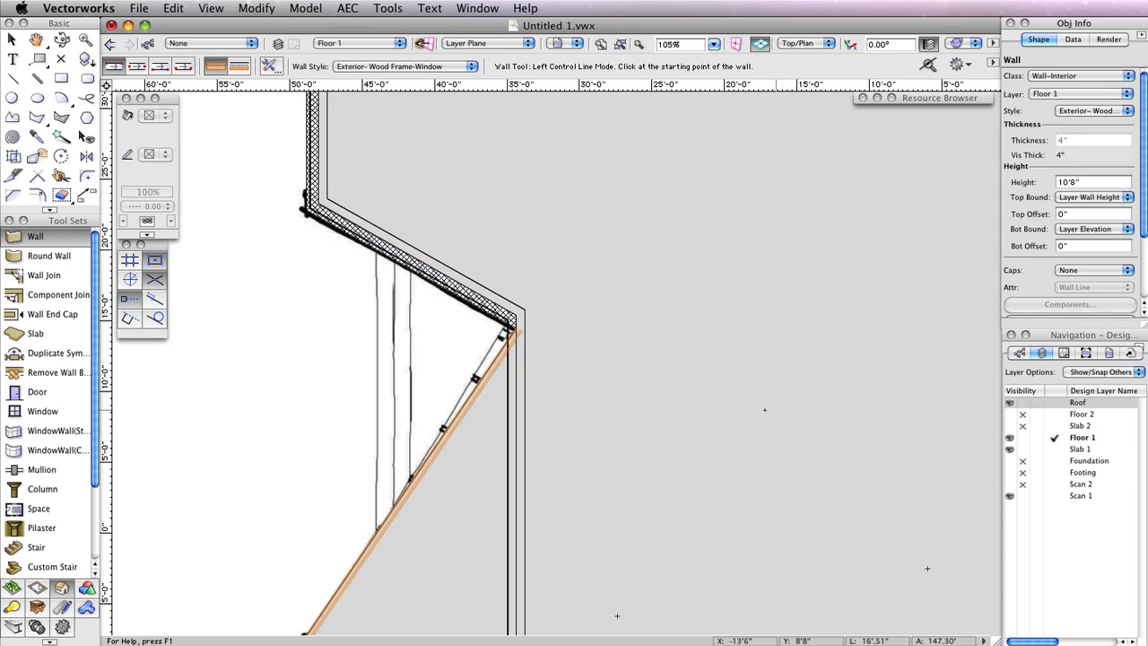
click(965, 45)
click(979, 150)
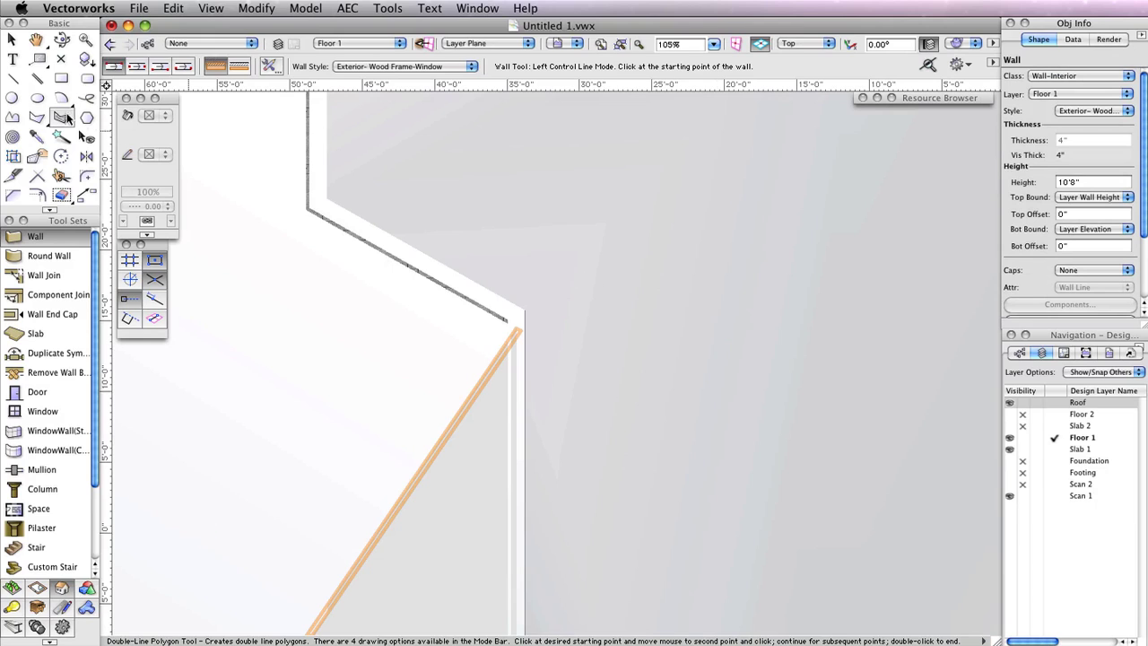
Use Flyover to tilt the plan into a 3D view of the walls
click(61, 40)
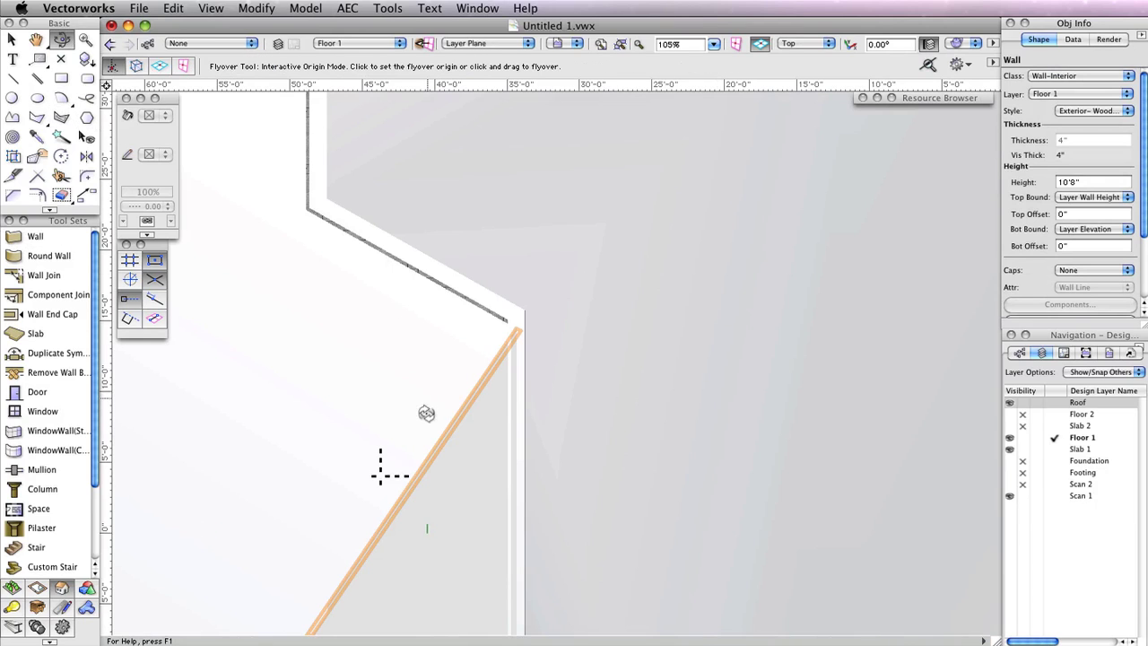
middle_drag(425, 410, 595, 254)
click(554, 305)
drag(554, 305, 642, 502)
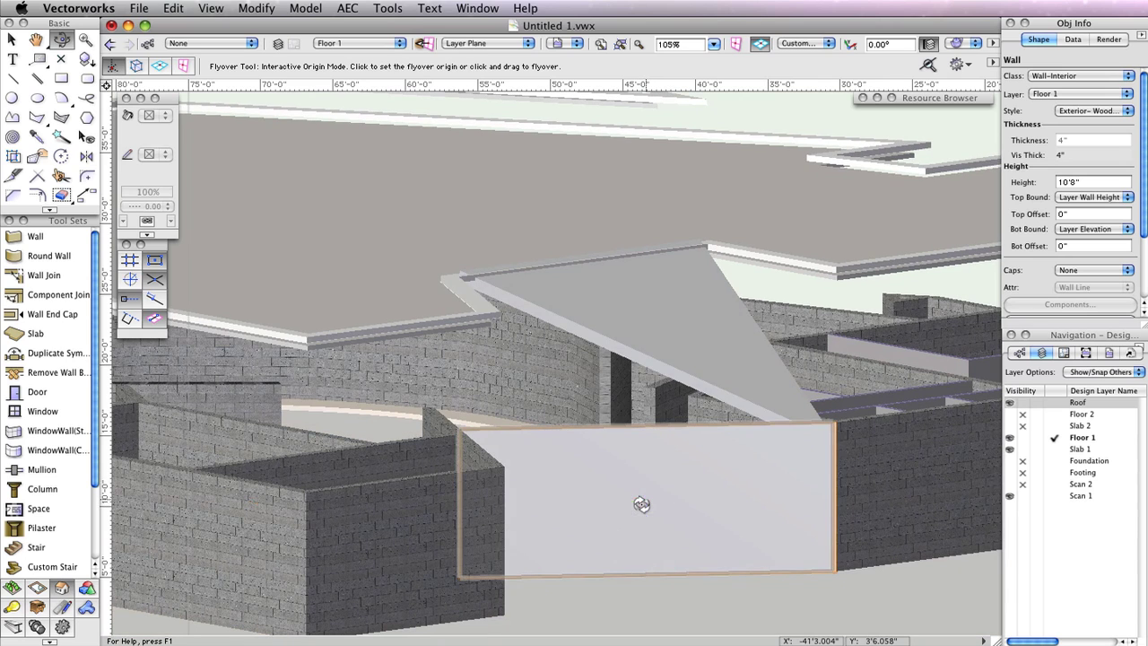
Fit the pale wall's top to the Roof with Fit Walls to Objects, 1" embedding depth
key(x)
click(678, 431)
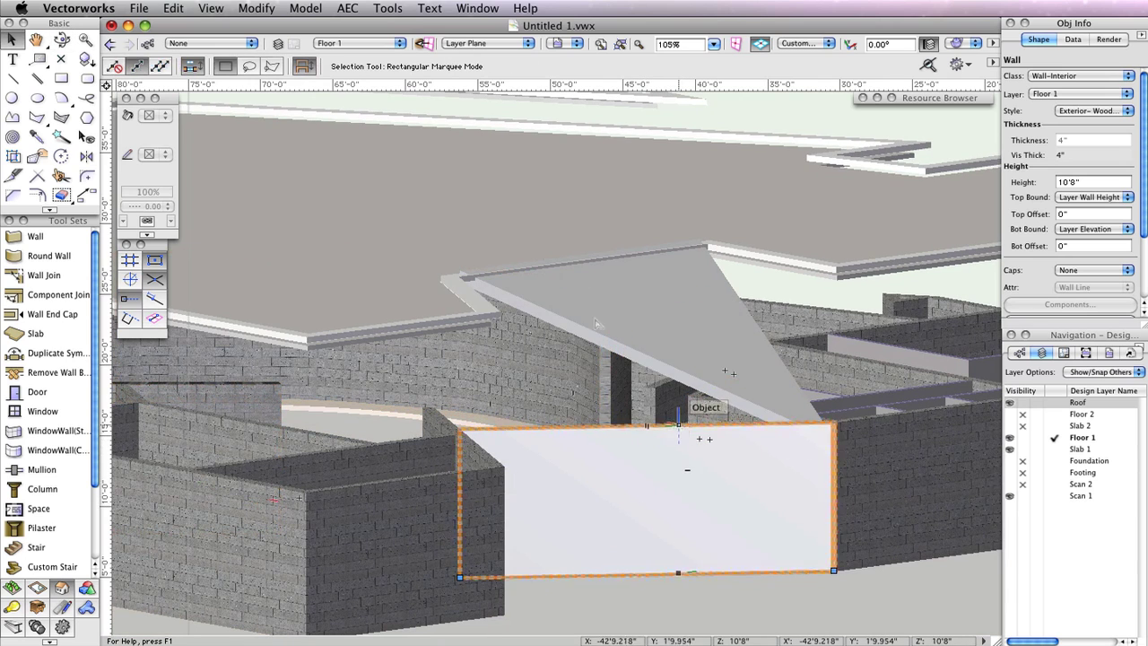
click(347, 8)
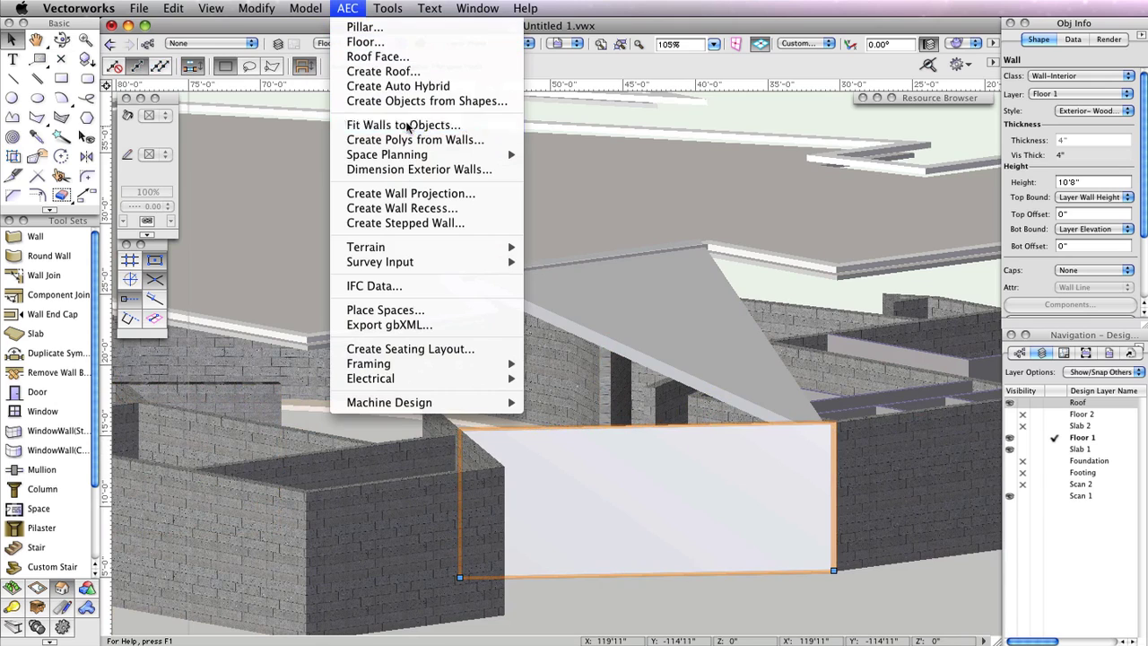
click(405, 124)
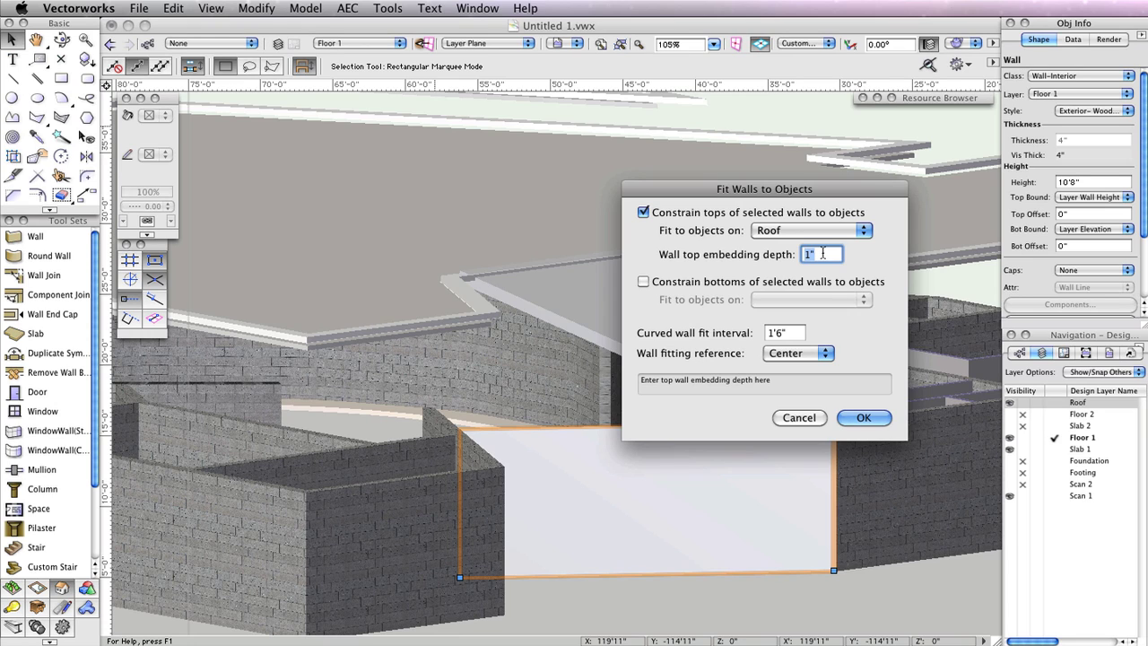
click(863, 417)
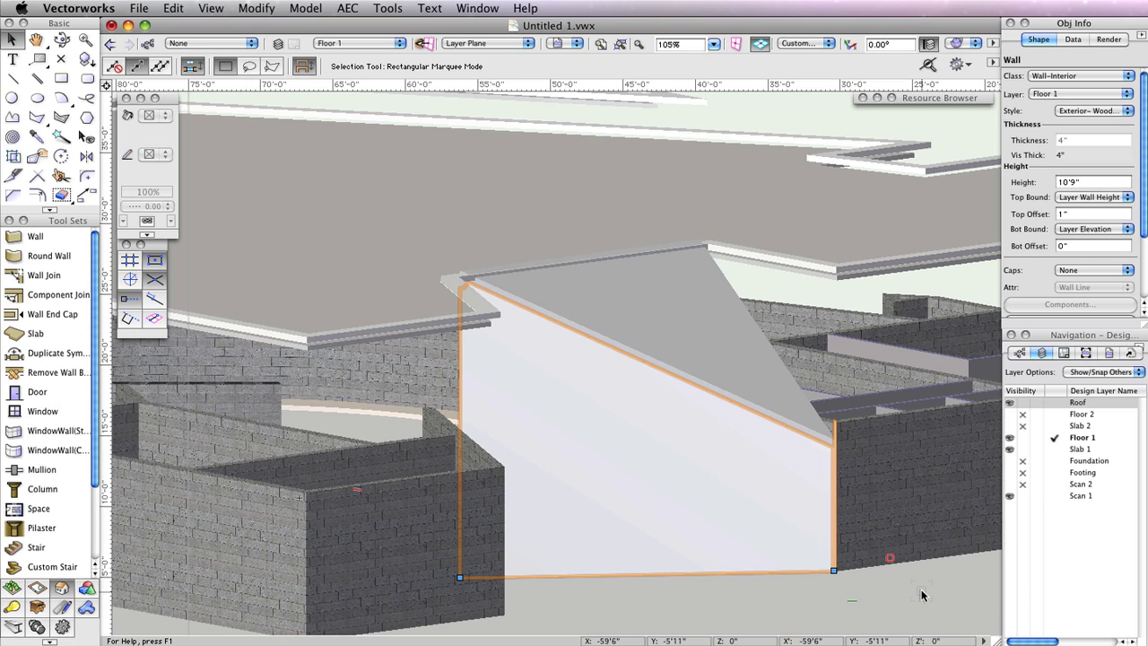
Deselect the wall and set the Roof layer to Invisible
click(930, 610)
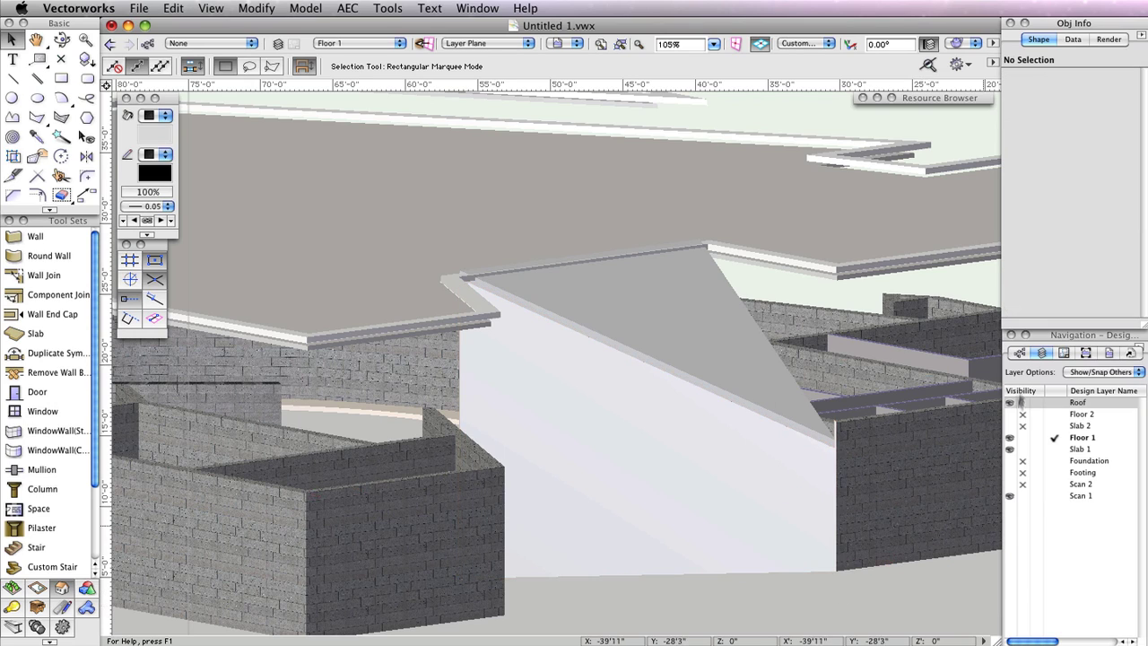
click(1023, 406)
click(1025, 424)
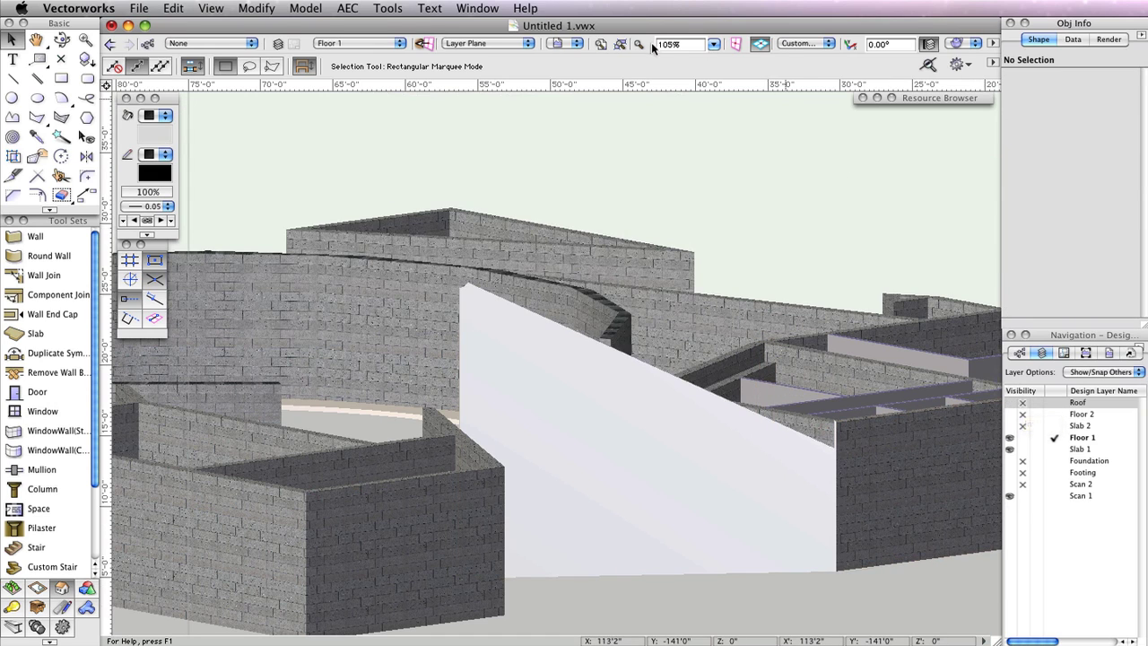
Switch to Top/Plan view and fit the whole floor plan in the window
click(802, 43)
click(772, 154)
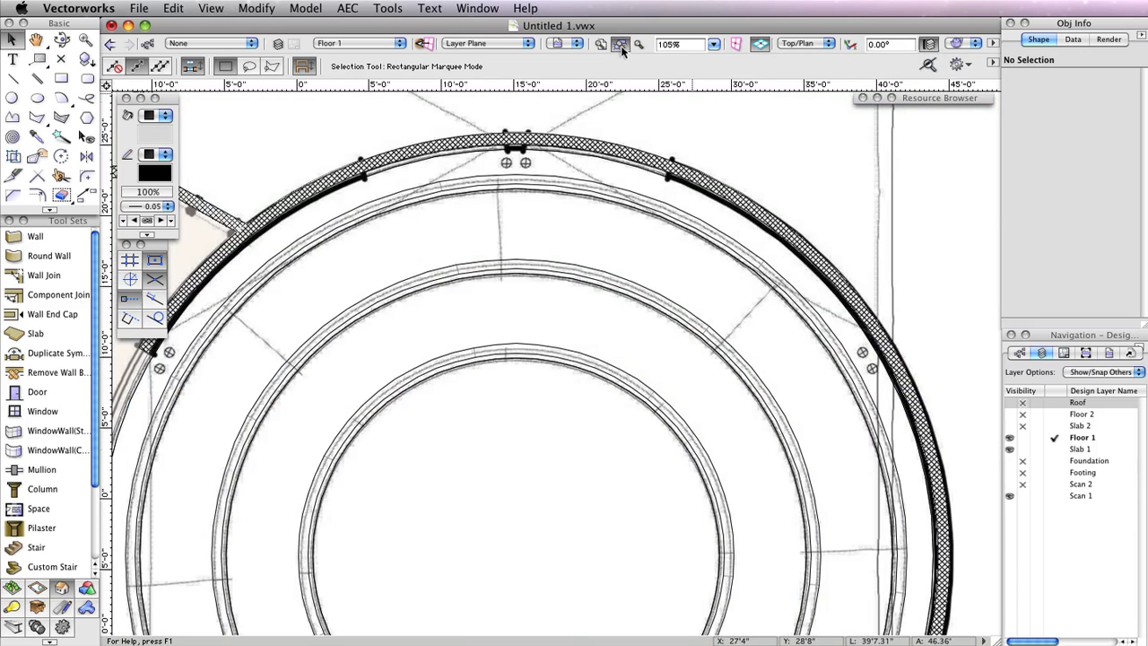
click(620, 44)
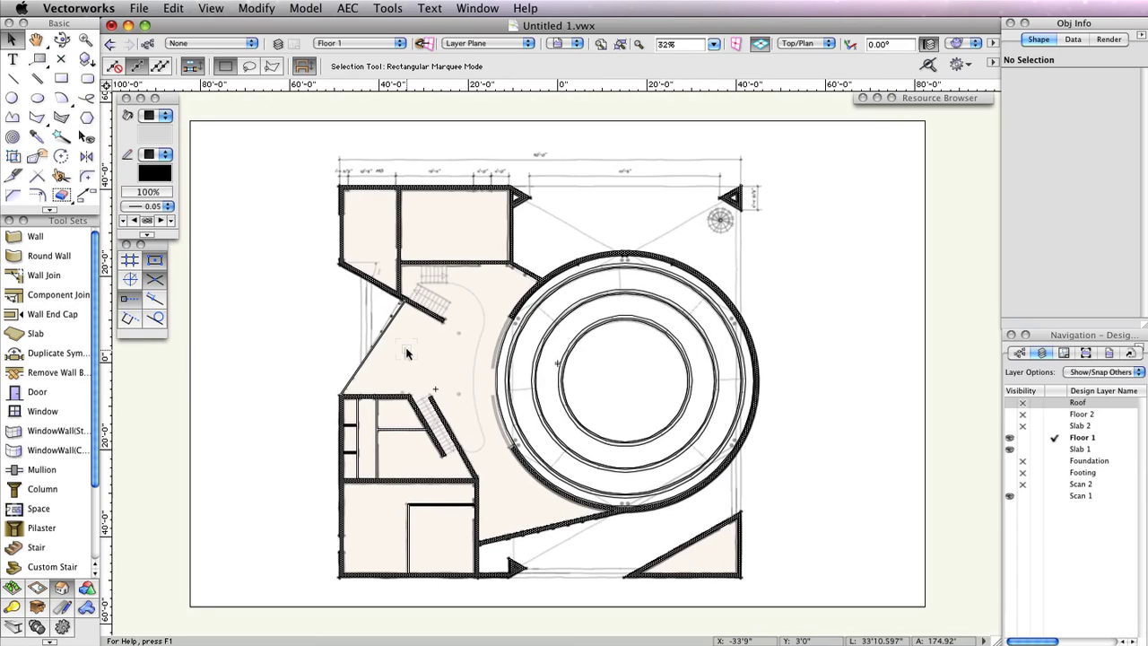
Make Slab 1 active and draw a vertical 20'2.976" line from the wall's endpoint to the angled wall
click(1054, 449)
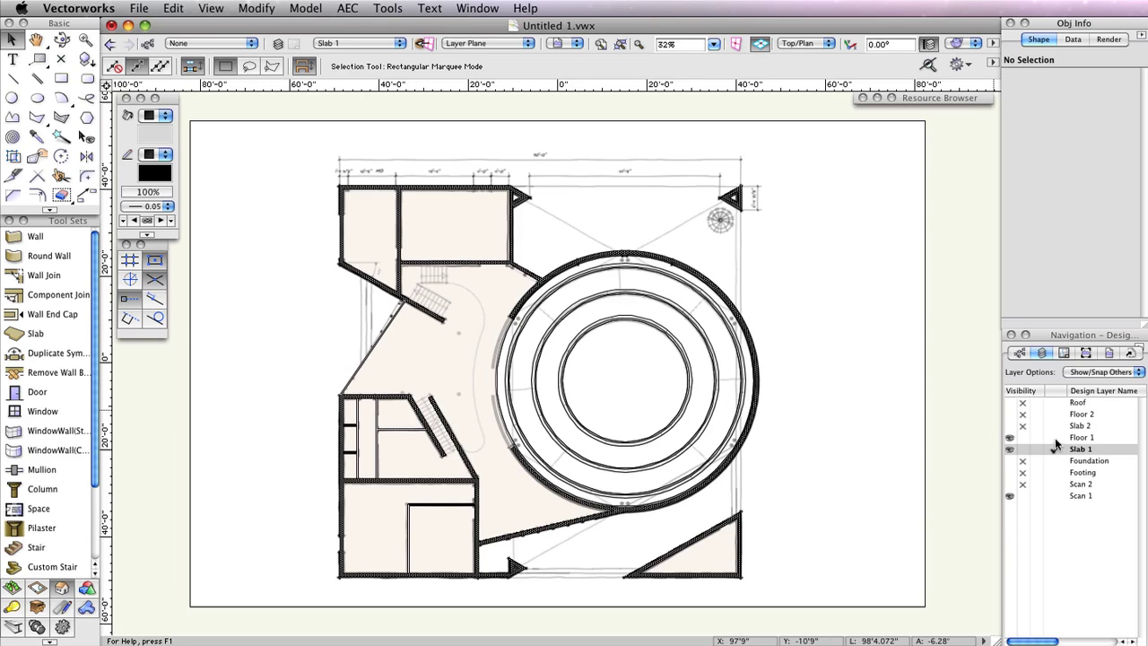
click(13, 78)
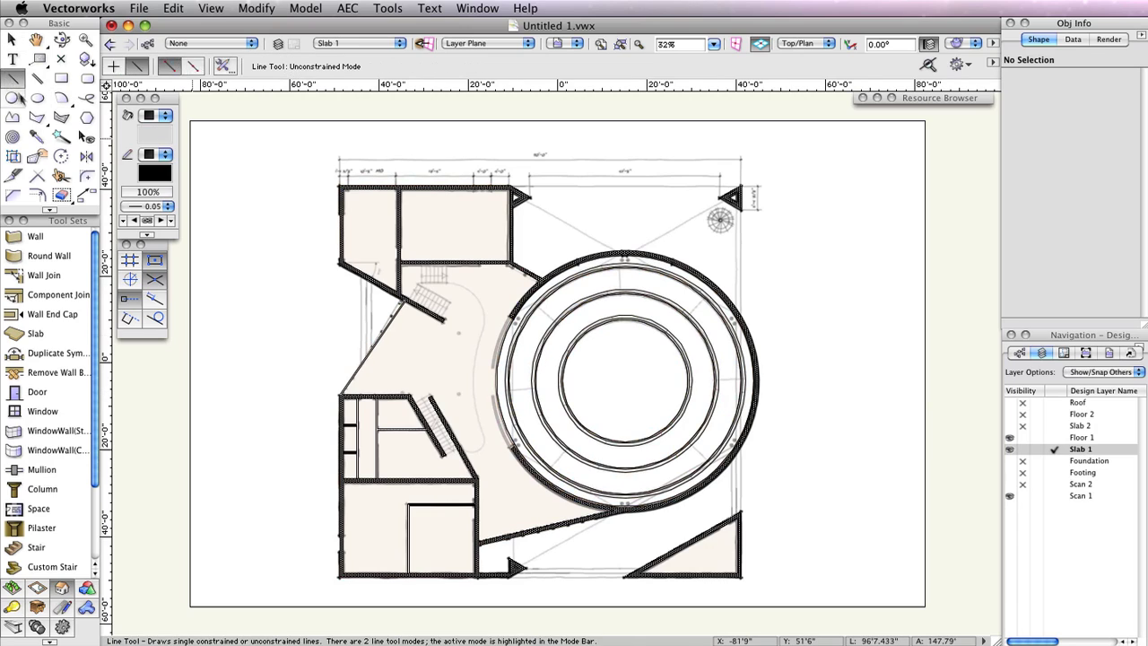
scroll(327, 316, up, 5)
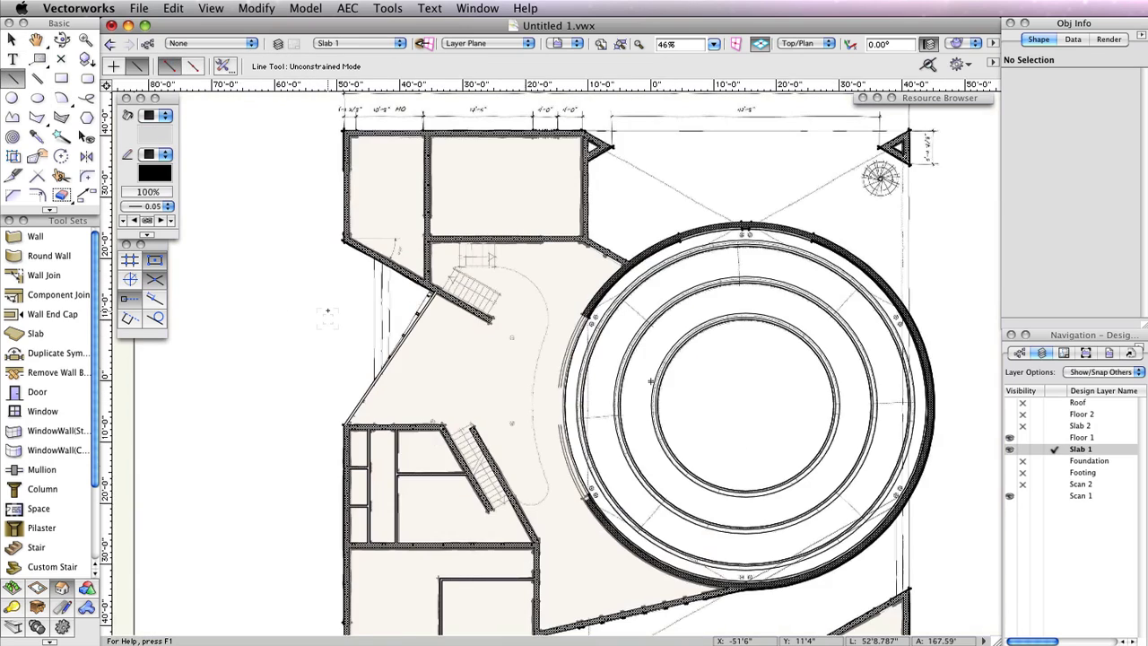
scroll(328, 310, up, 3)
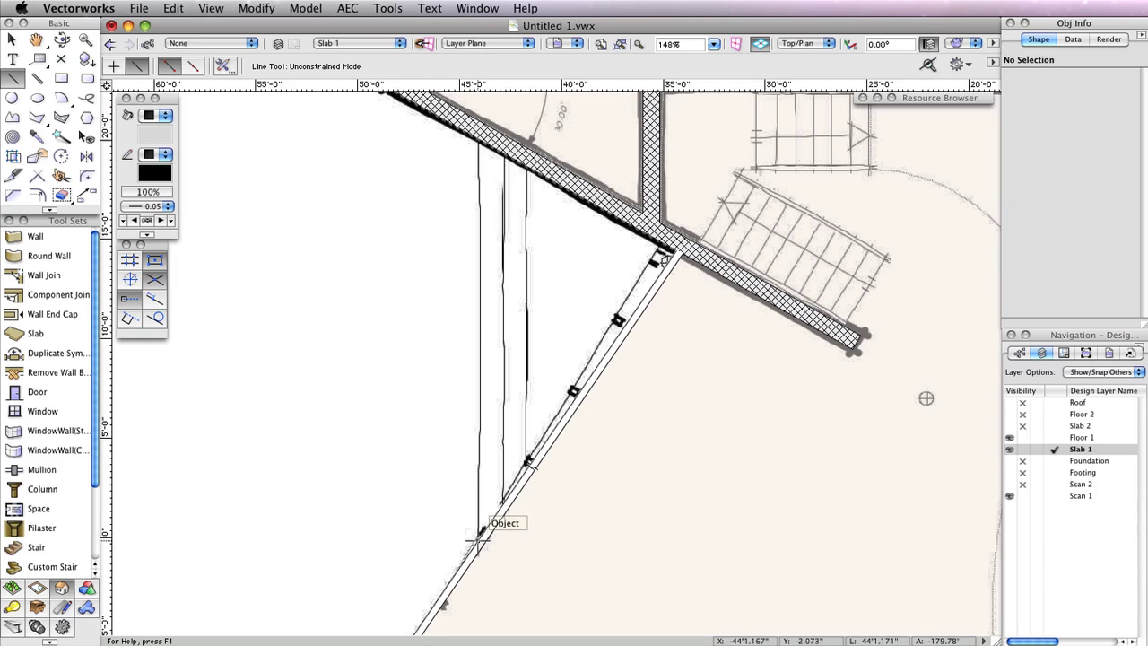
click(480, 536)
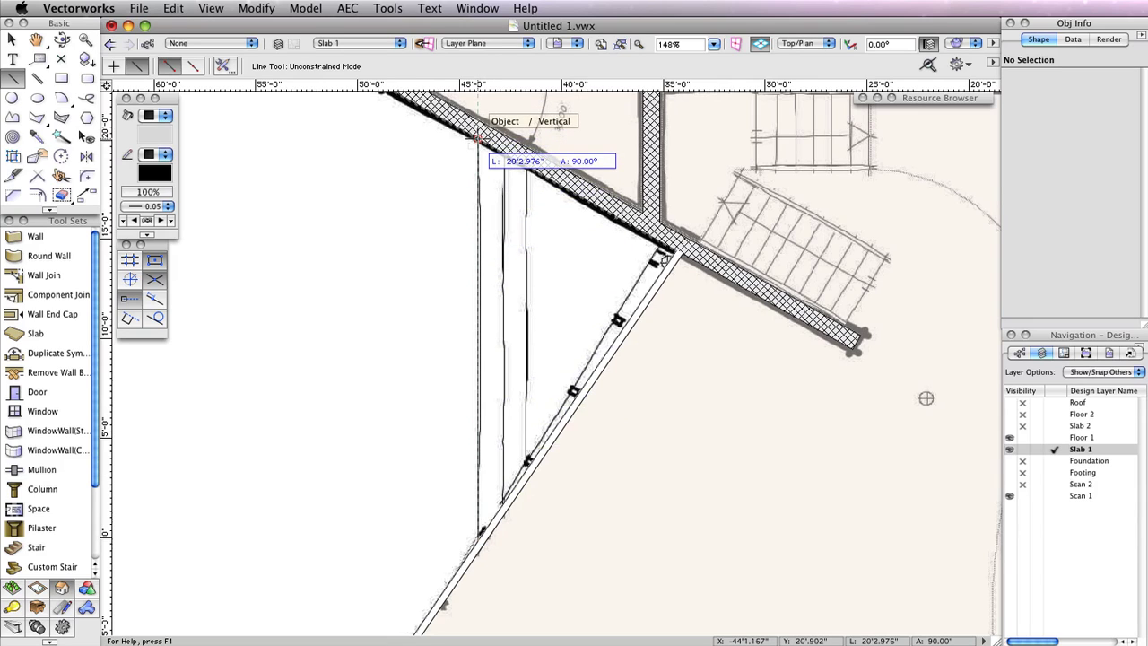
click(477, 139)
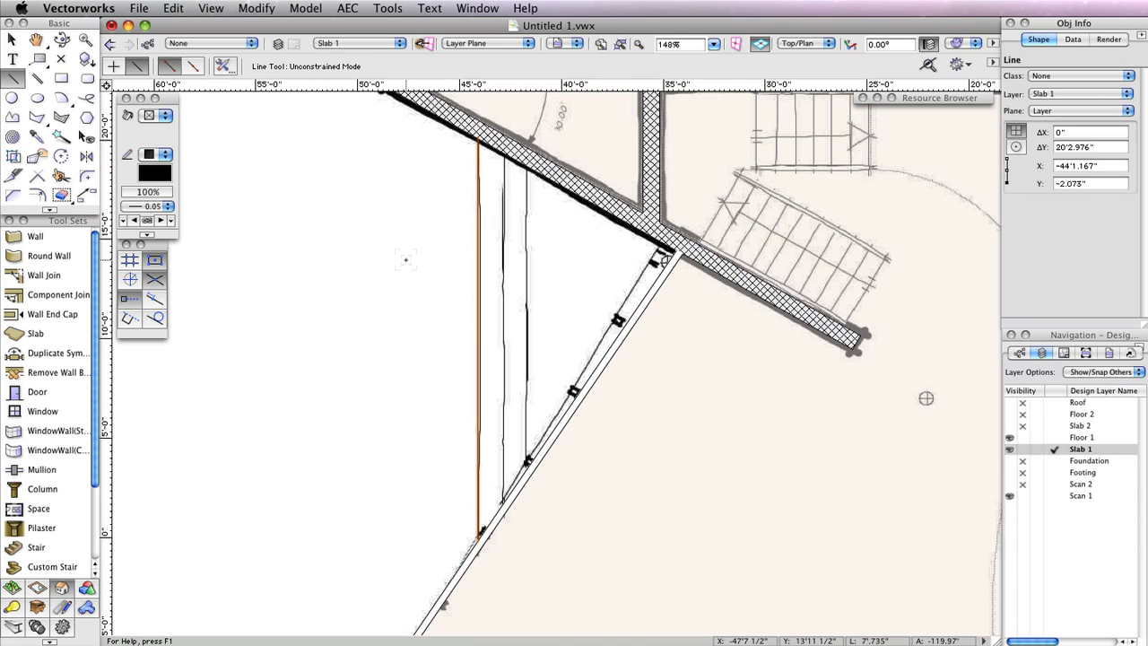
click(34, 118)
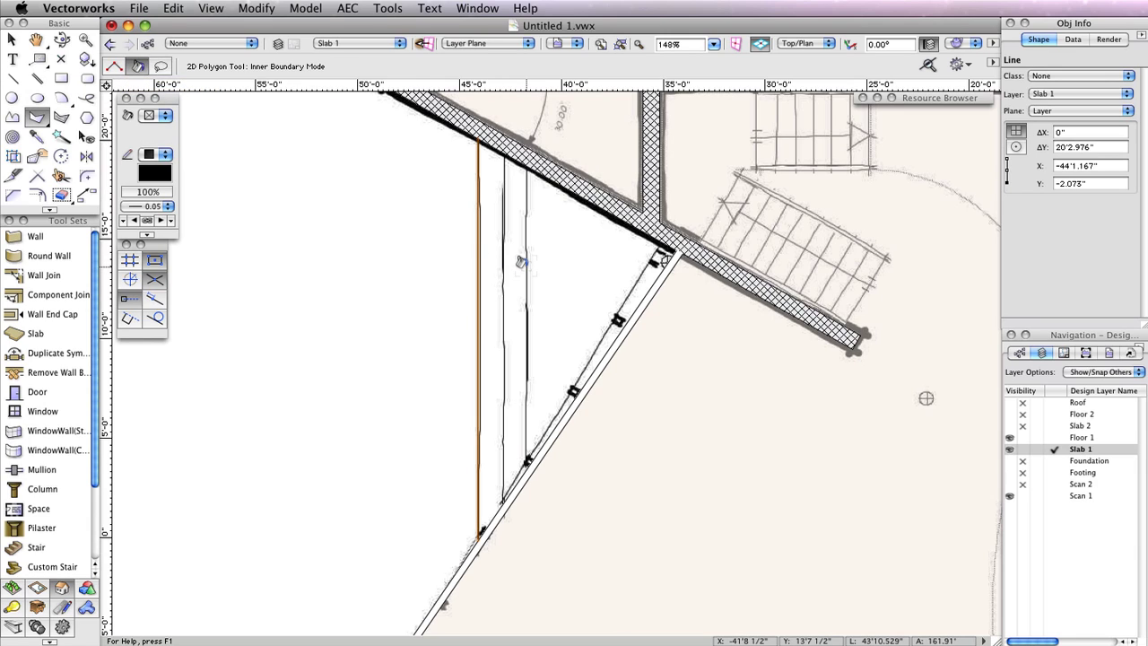
Fill the triangular area with a polygon and set the Offset tool distance to 6"
click(520, 261)
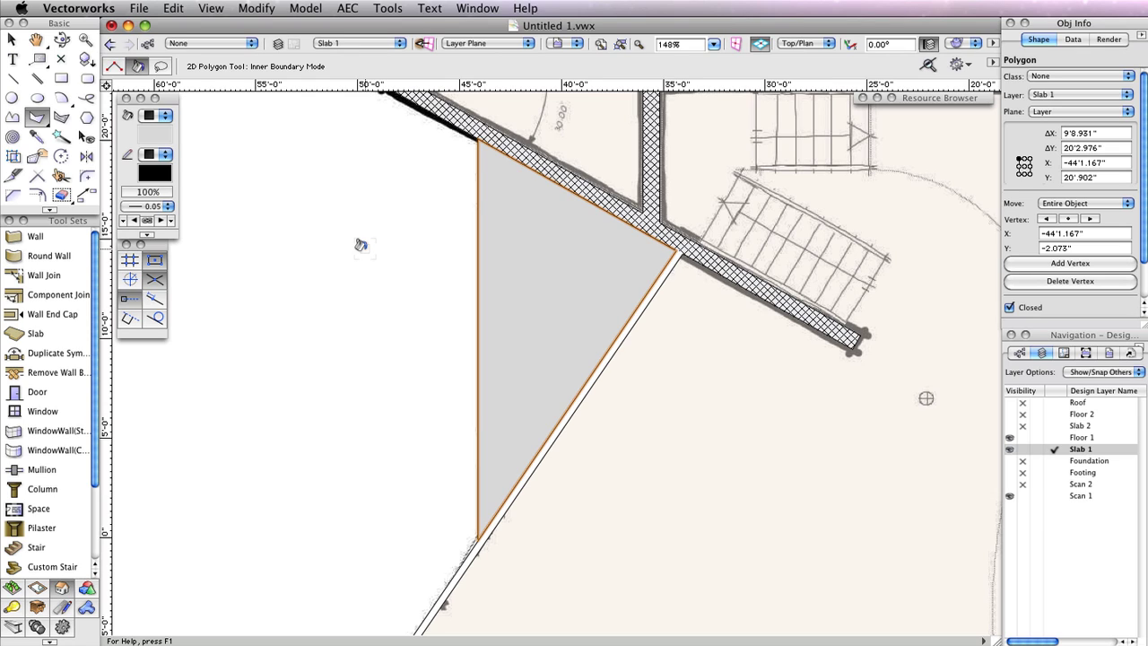
click(36, 194)
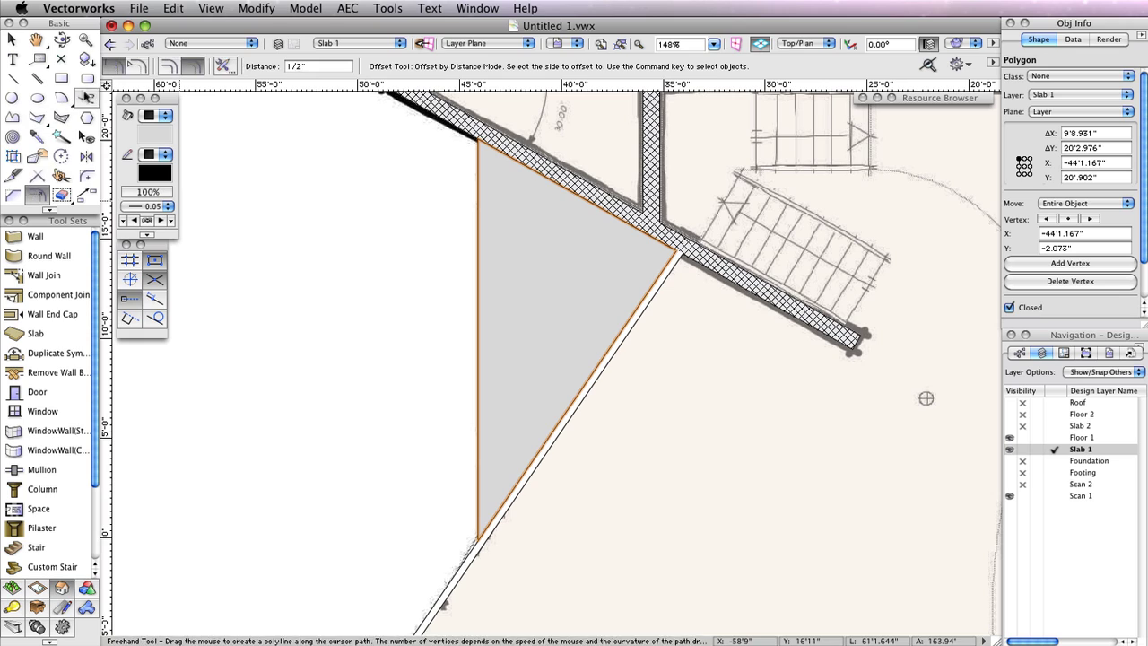
click(169, 66)
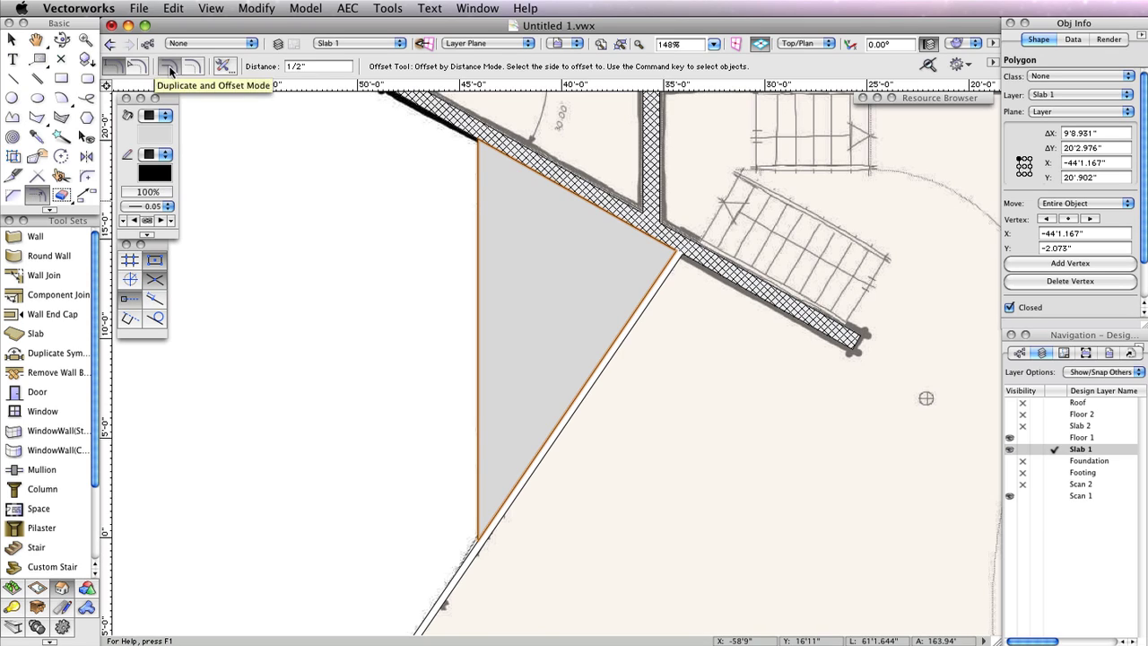
double_click(307, 65)
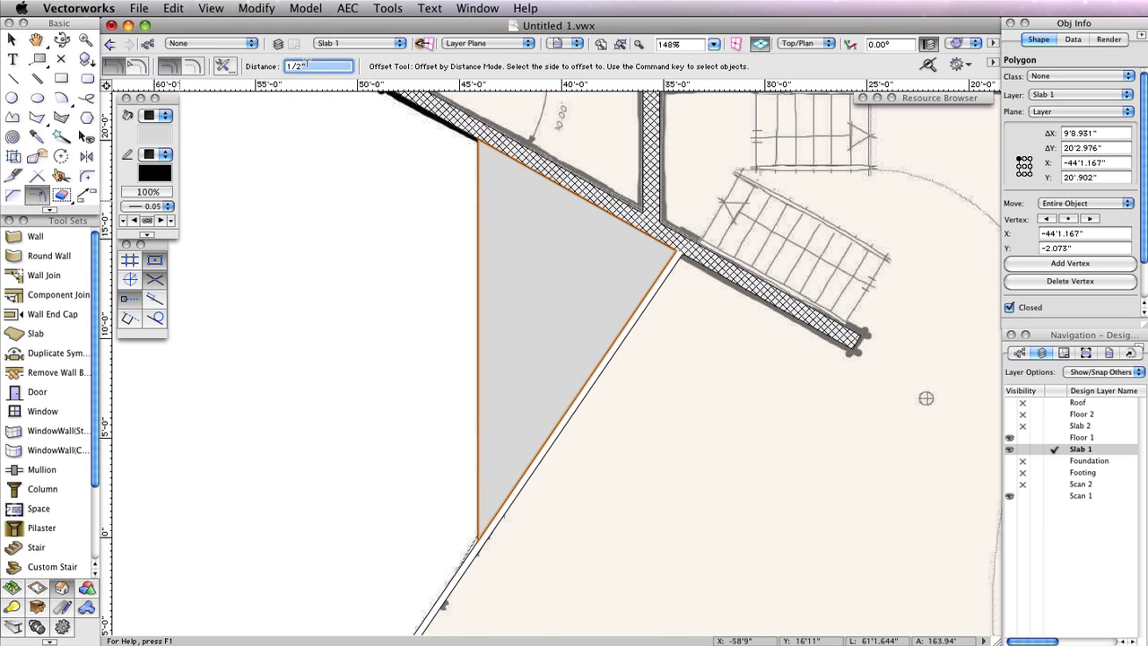
text(6)
key(Return)
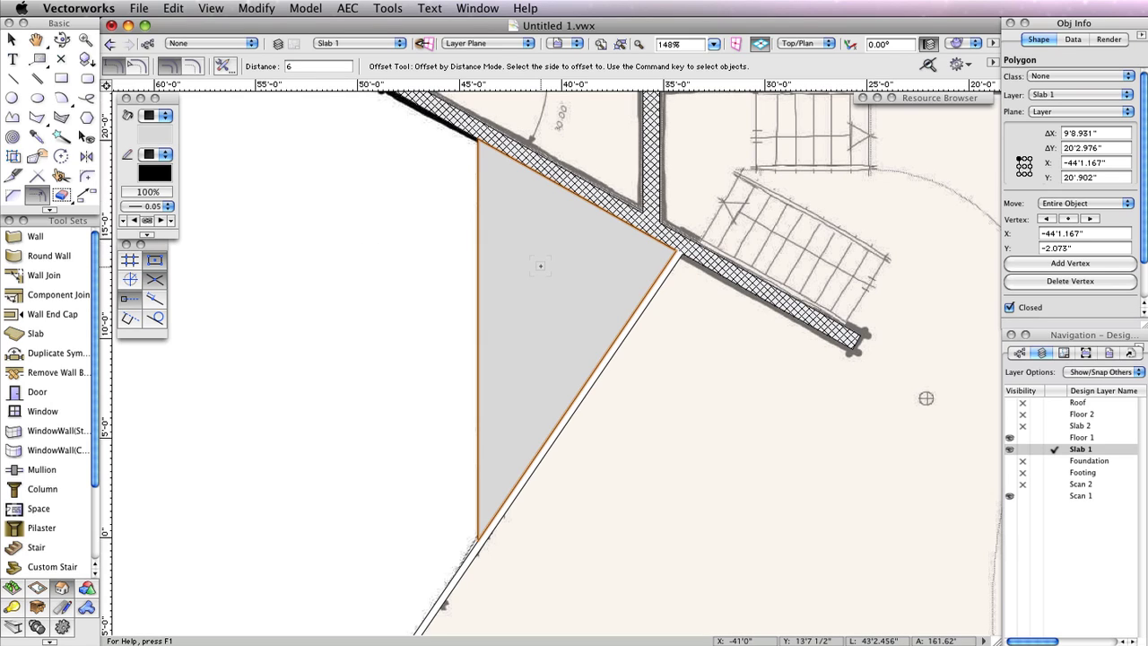
Make a 6" inward offset copy of the triangle and move it up against the wall
click(541, 265)
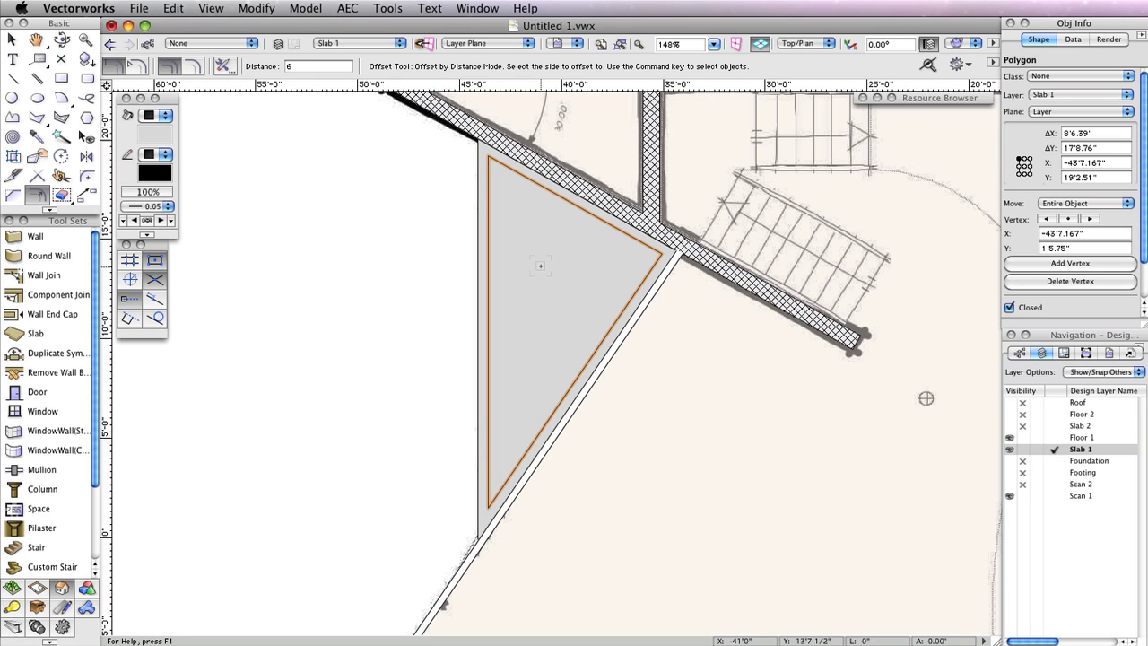
click(12, 38)
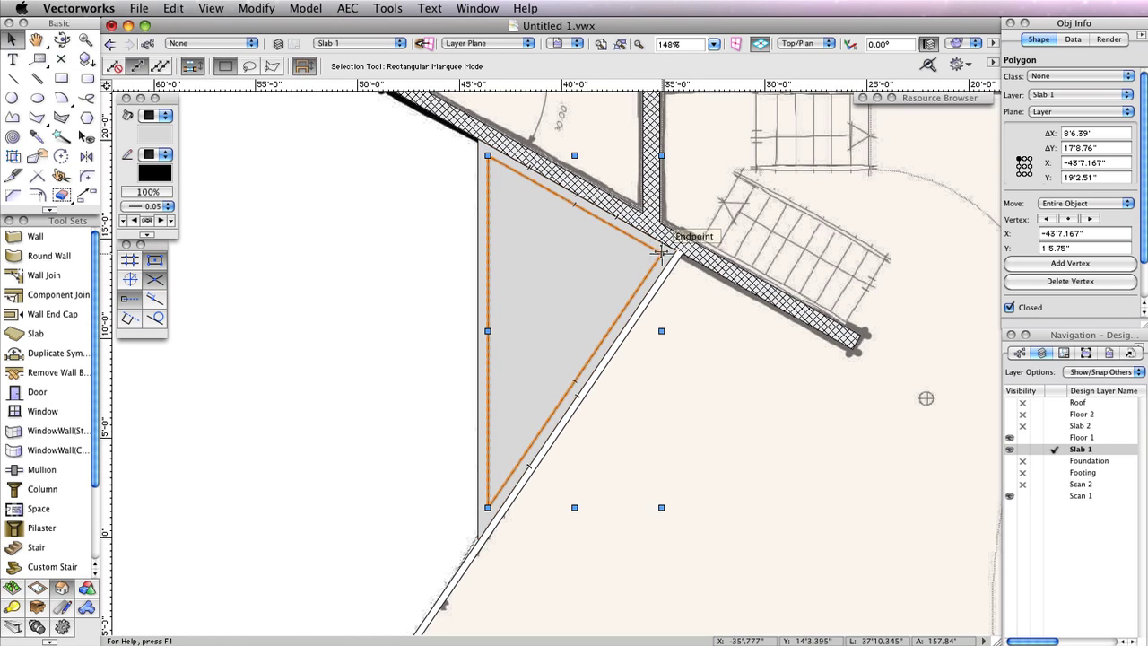
drag(660, 253, 675, 249)
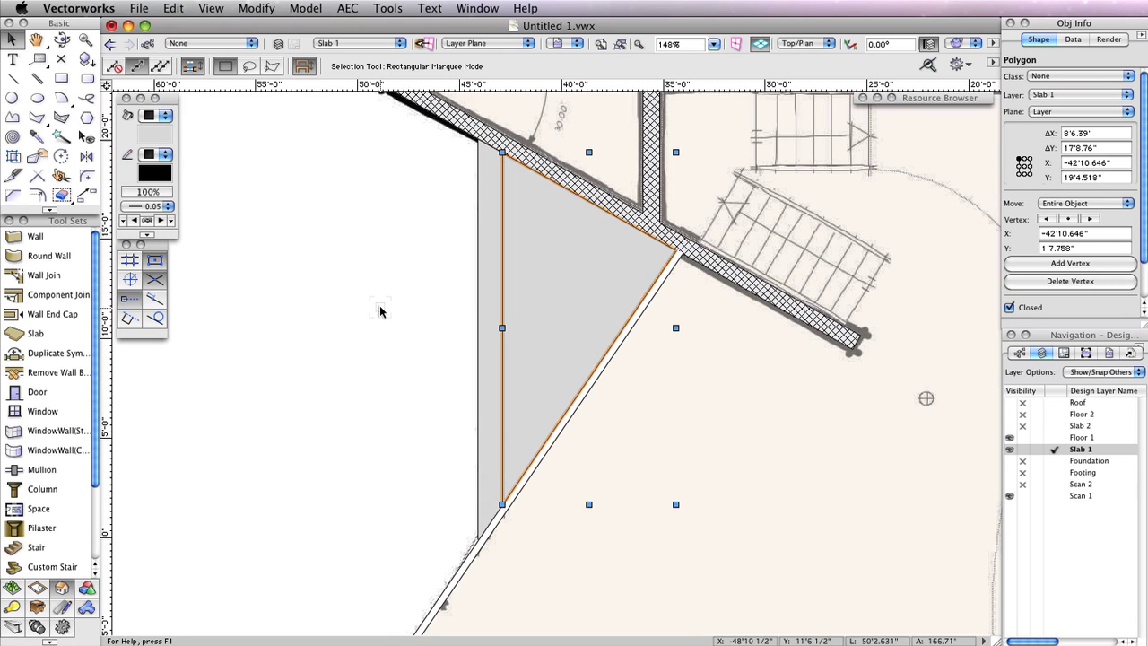
Make a second inward offset copy and snap its corner onto the wall
click(35, 196)
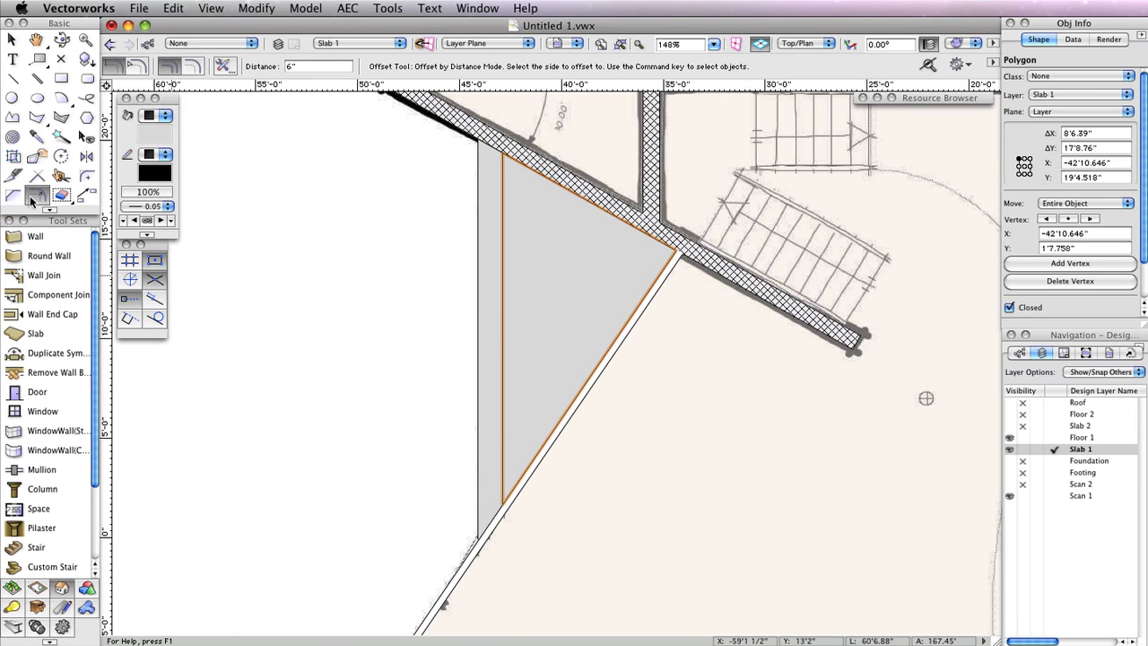
click(554, 259)
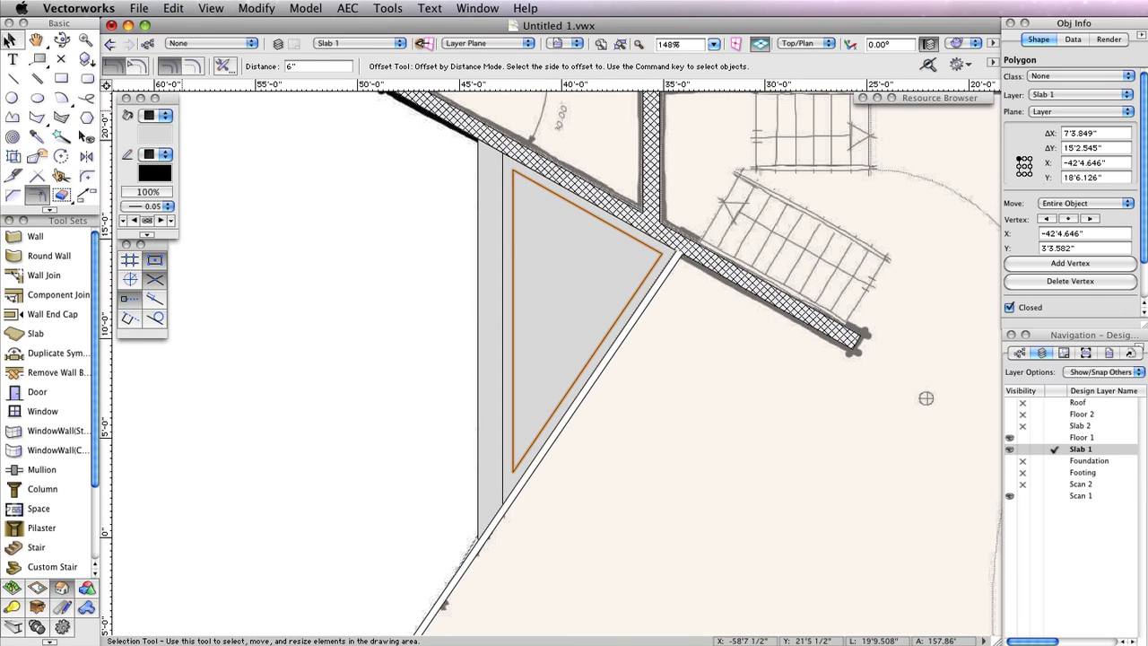
click(12, 39)
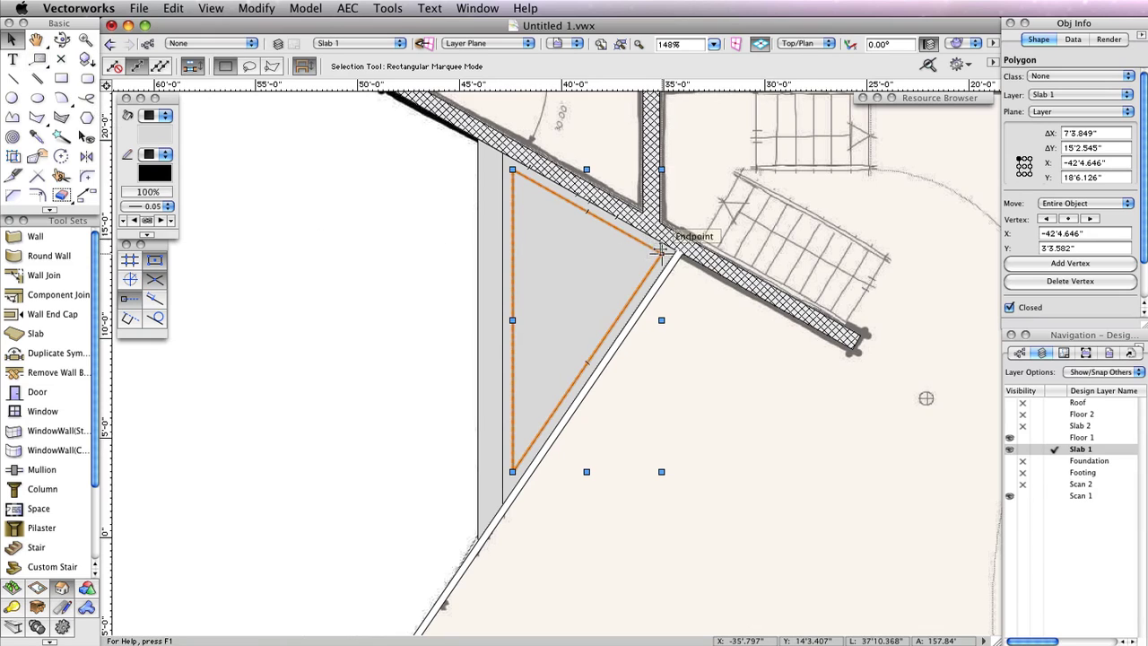
drag(660, 252, 679, 252)
key(z)
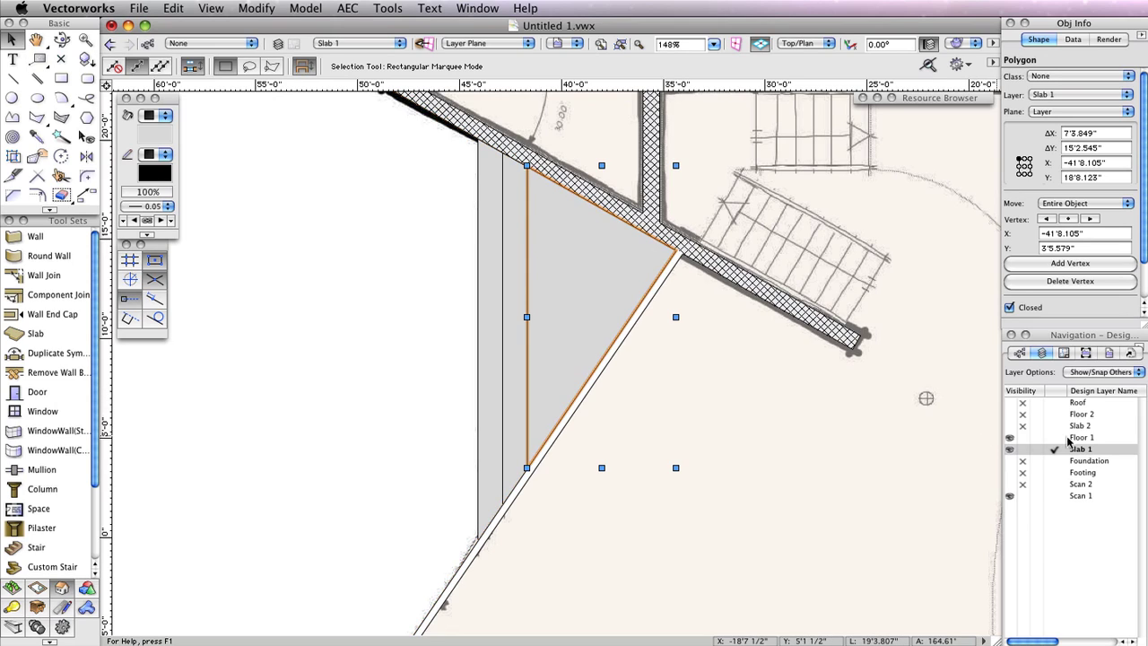
Hide Scan 1 and make the outer triangle a floor with Bottom Z -18 and Thickness 6
click(1020, 496)
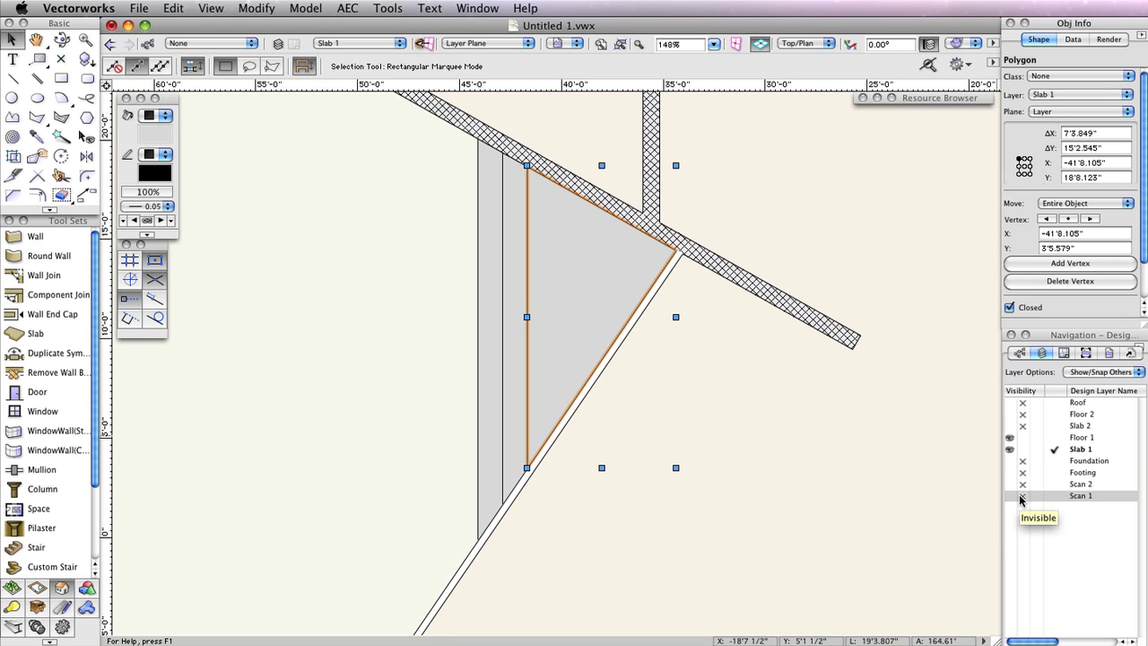
drag(527, 260, 477, 254)
click(348, 8)
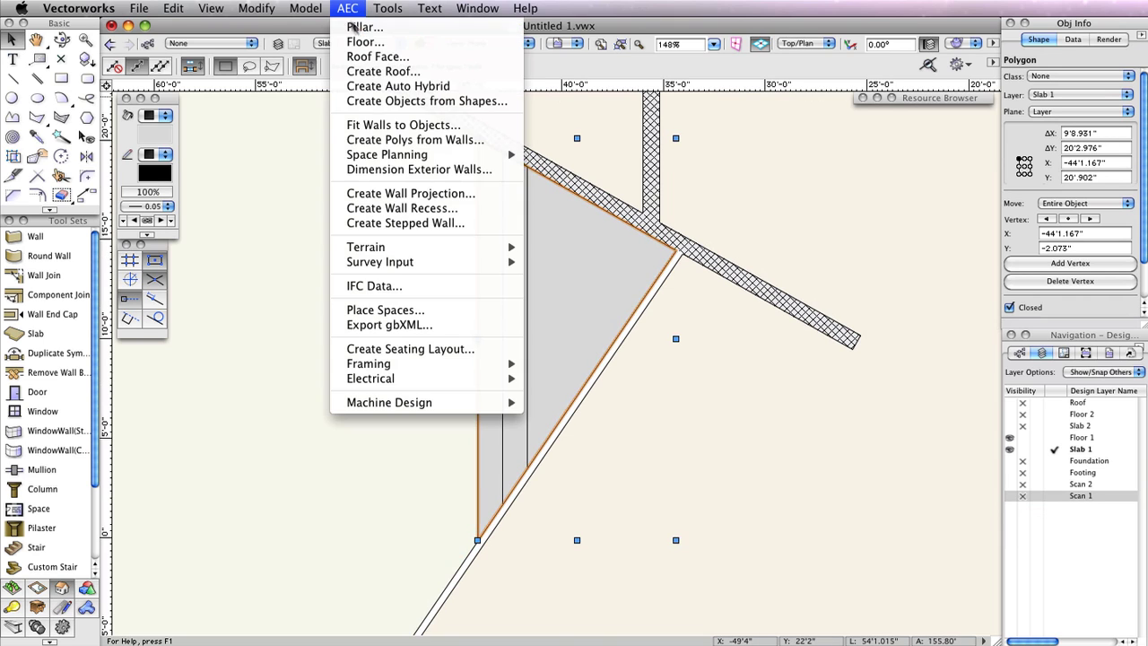
click(363, 43)
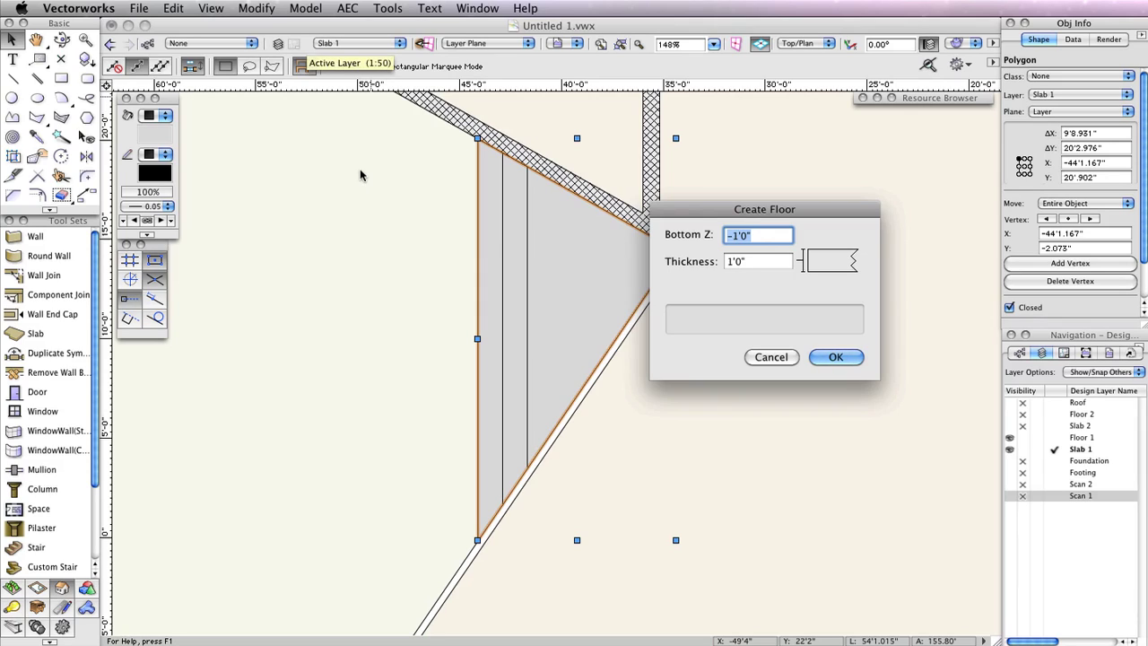
text(-18)
key(Tab)
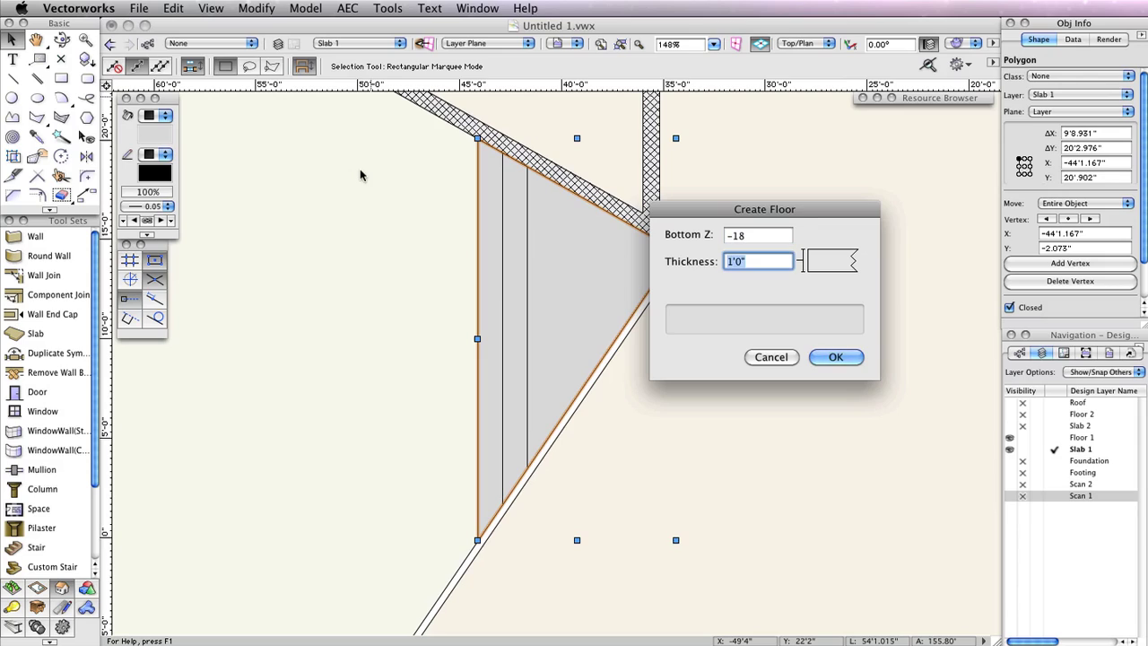
text(6)
key(Return)
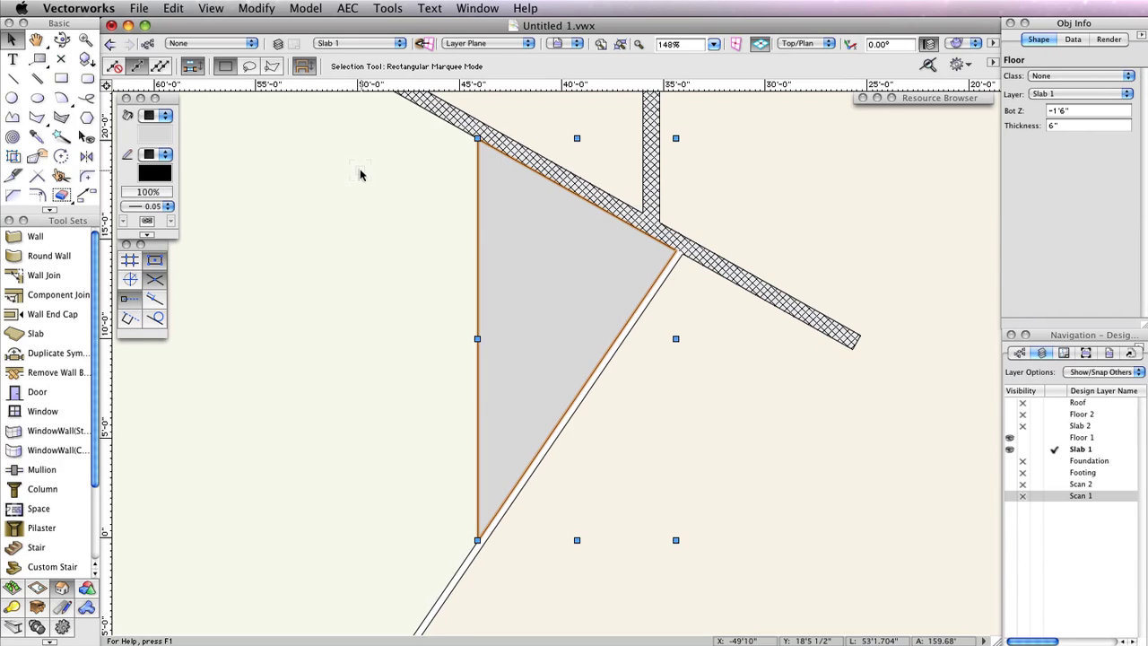
In X-ray mode, make the middle triangle a 6" floor with its bottom at -1'0"
key(b)
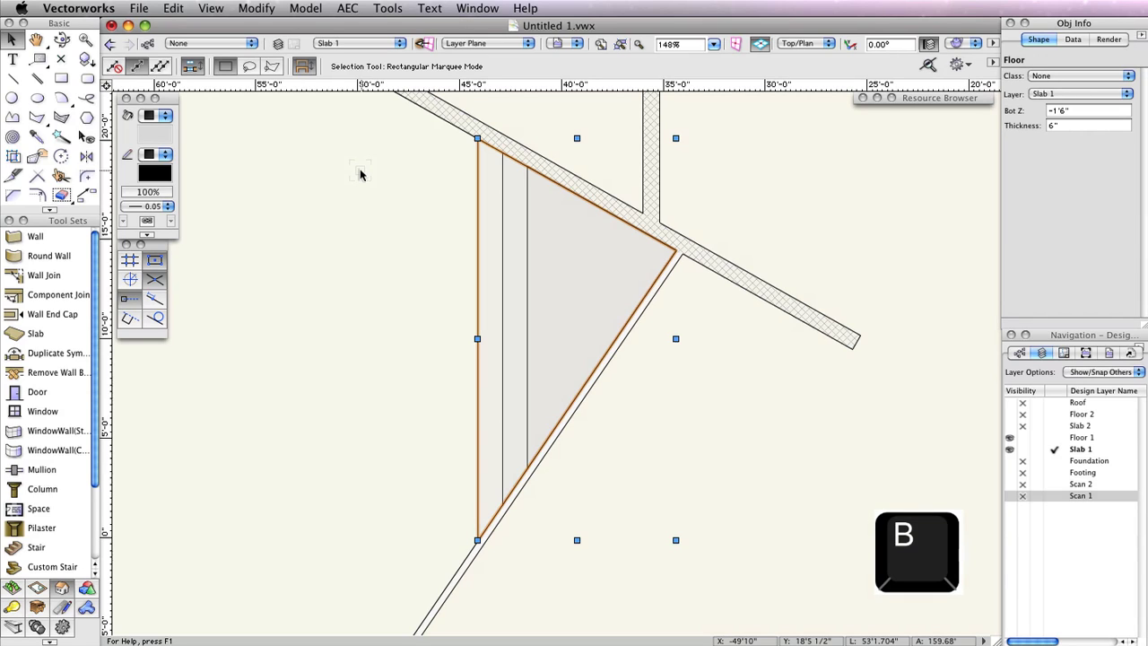
click(502, 249)
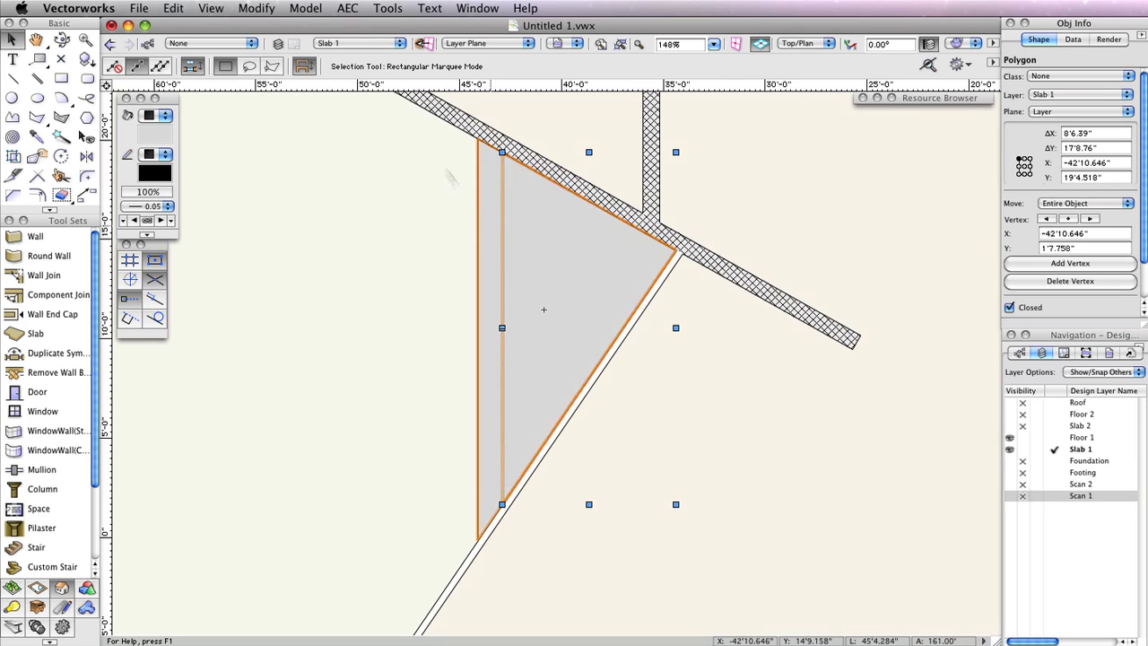
click(348, 8)
click(384, 43)
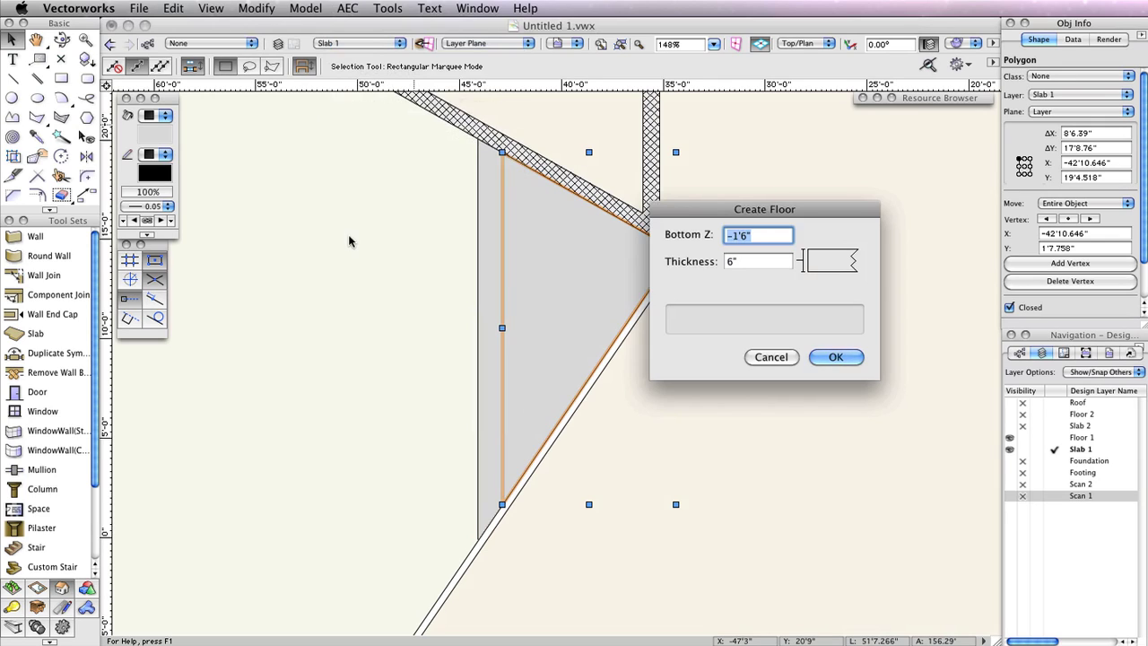
text(-12)
click(848, 358)
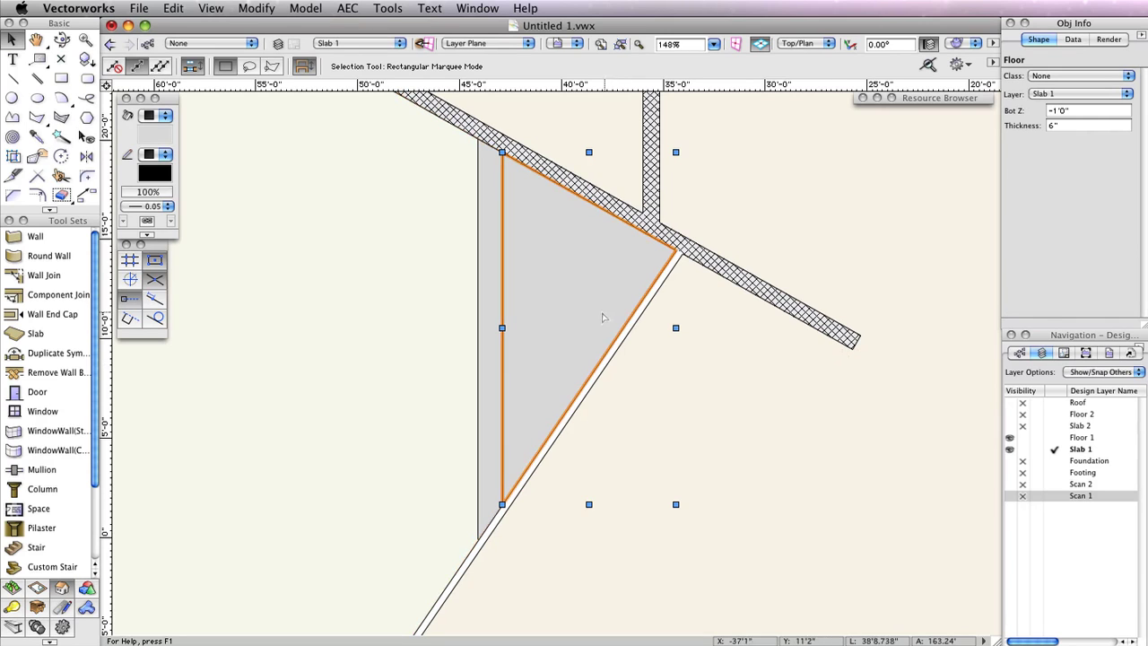
Make the innermost triangle a 6" floor with its bottom at -6"
key(b)
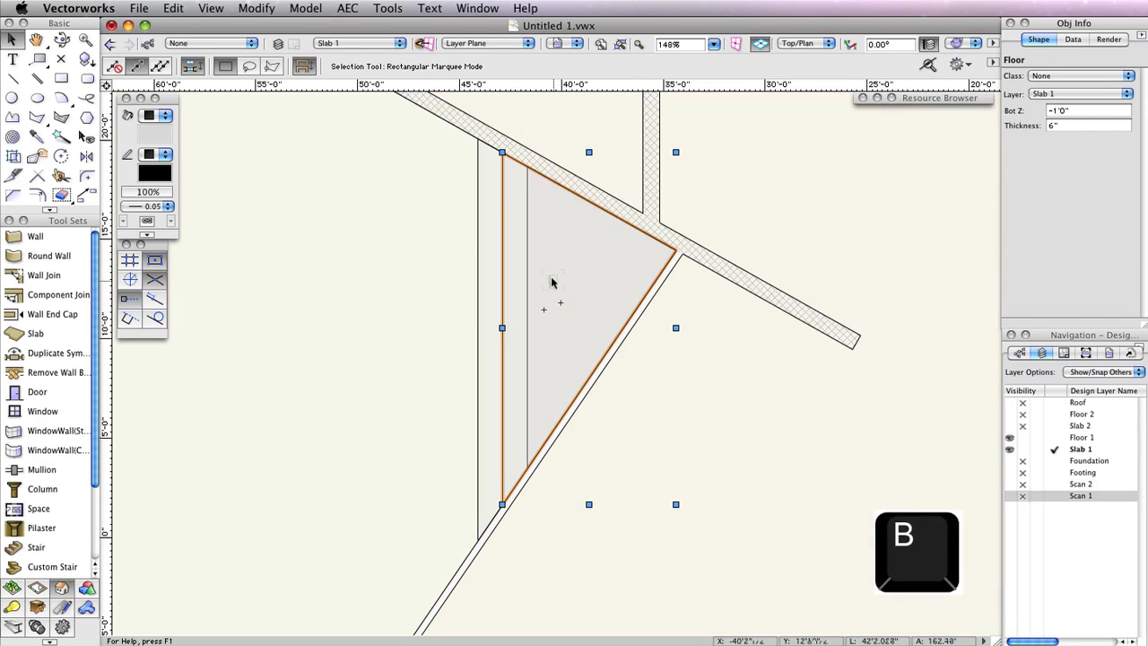
click(528, 275)
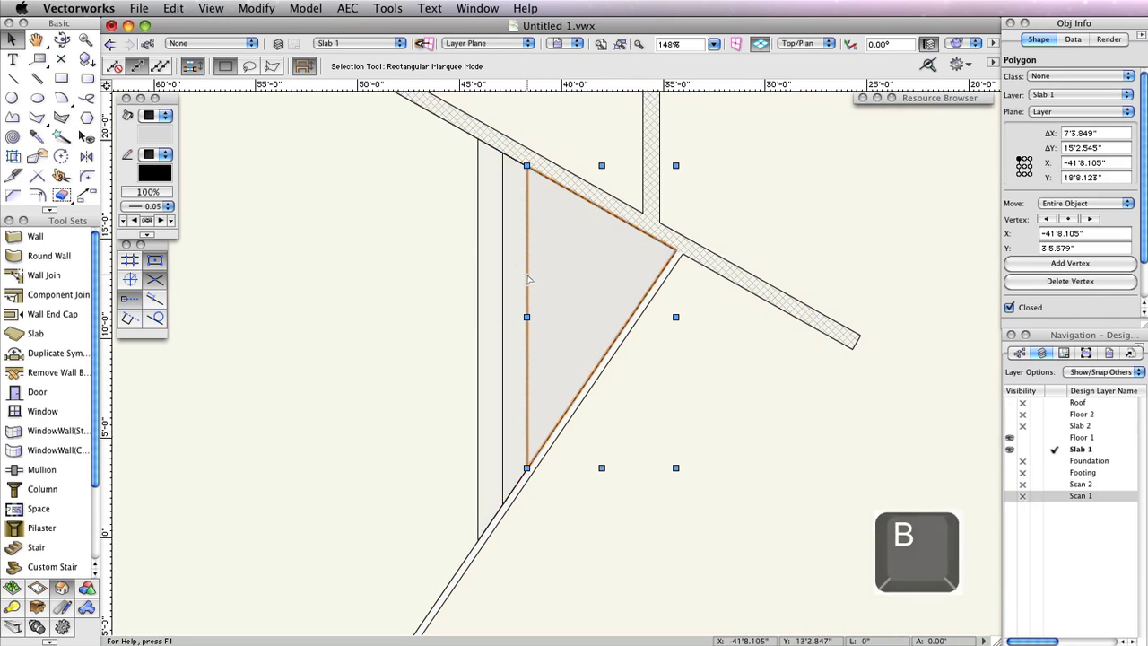
click(346, 8)
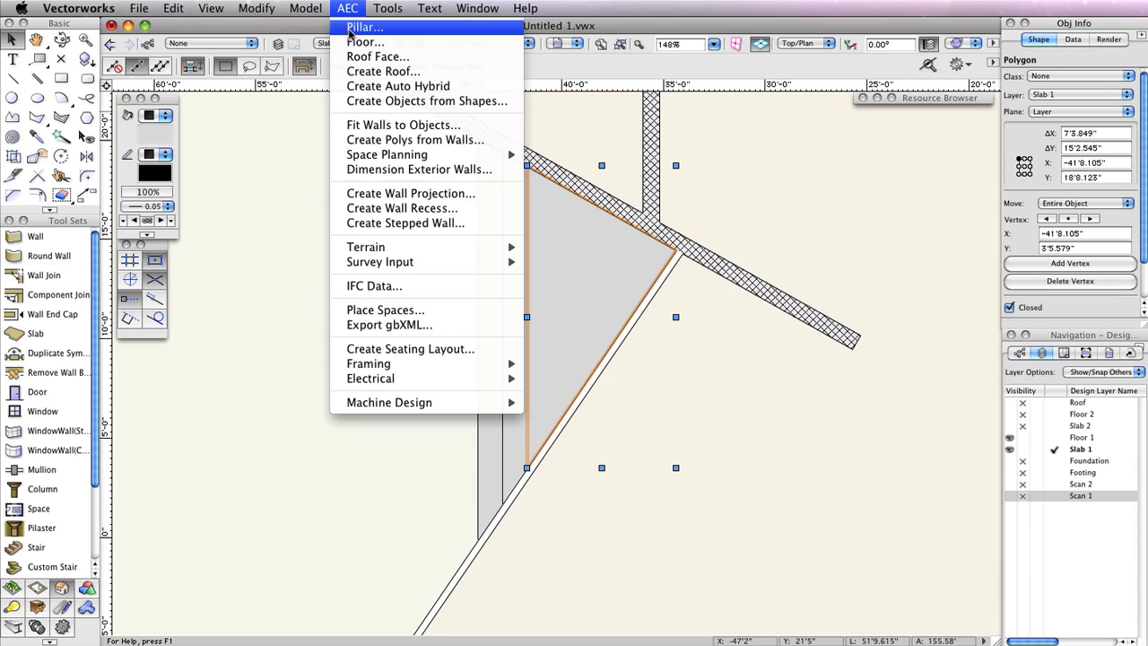
click(354, 42)
text(-6)
click(840, 358)
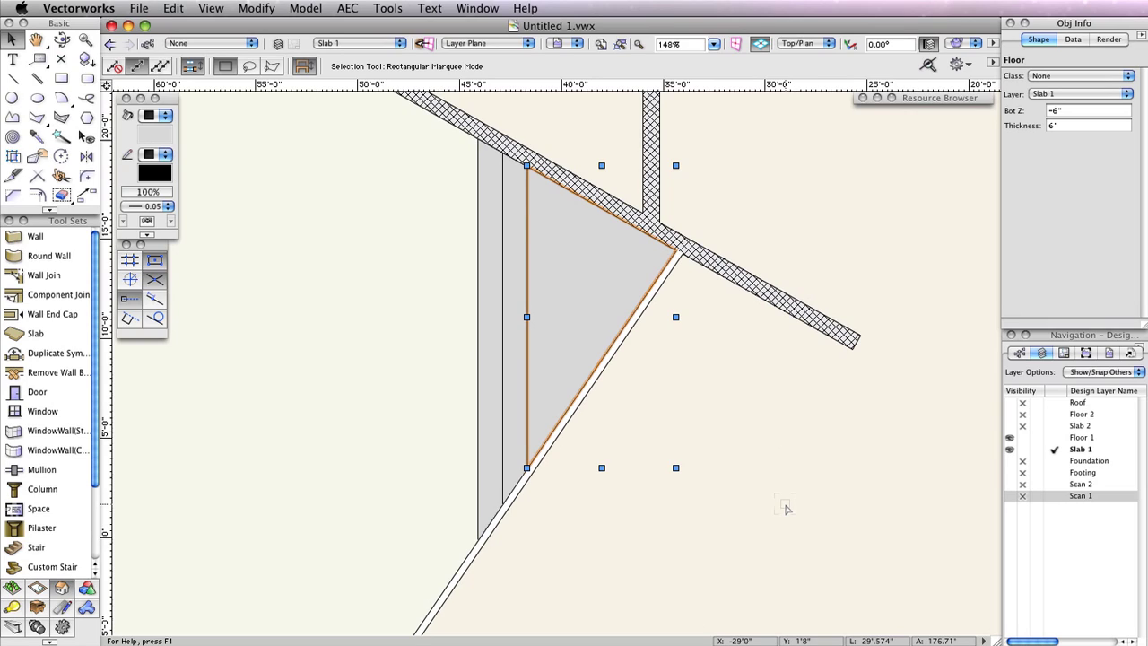
Scroll down and right to the triangular areas below the circular structure
scroll(801, 423, down, 4)
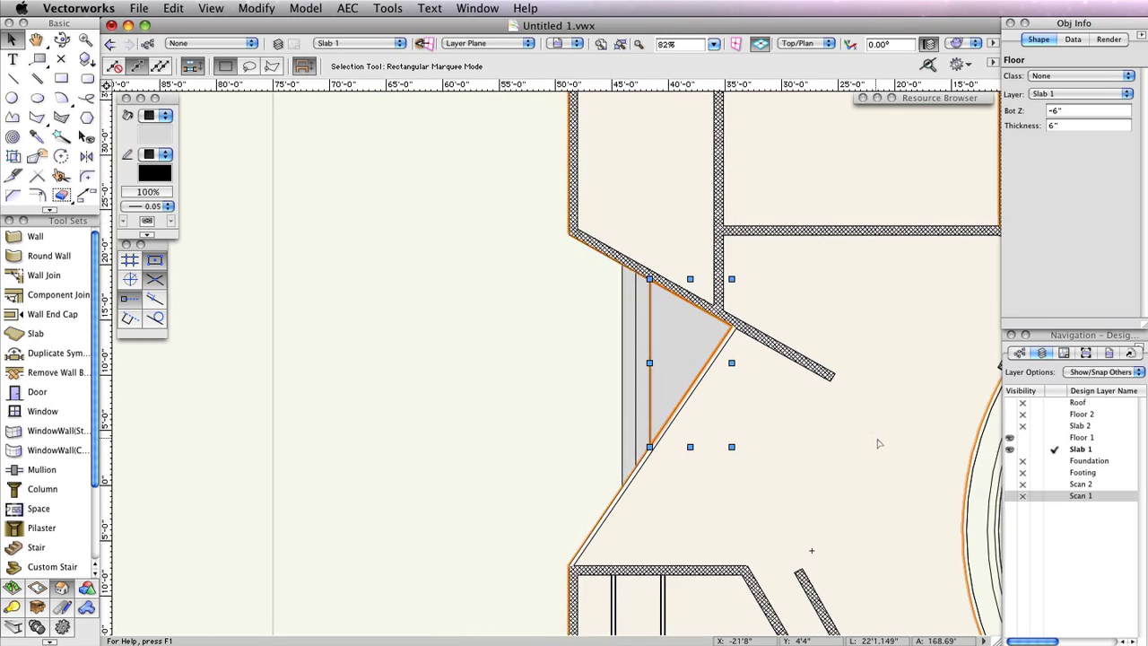
scroll(879, 446, down, 1)
scroll(879, 440, down, 3)
scroll(879, 441, right, 5)
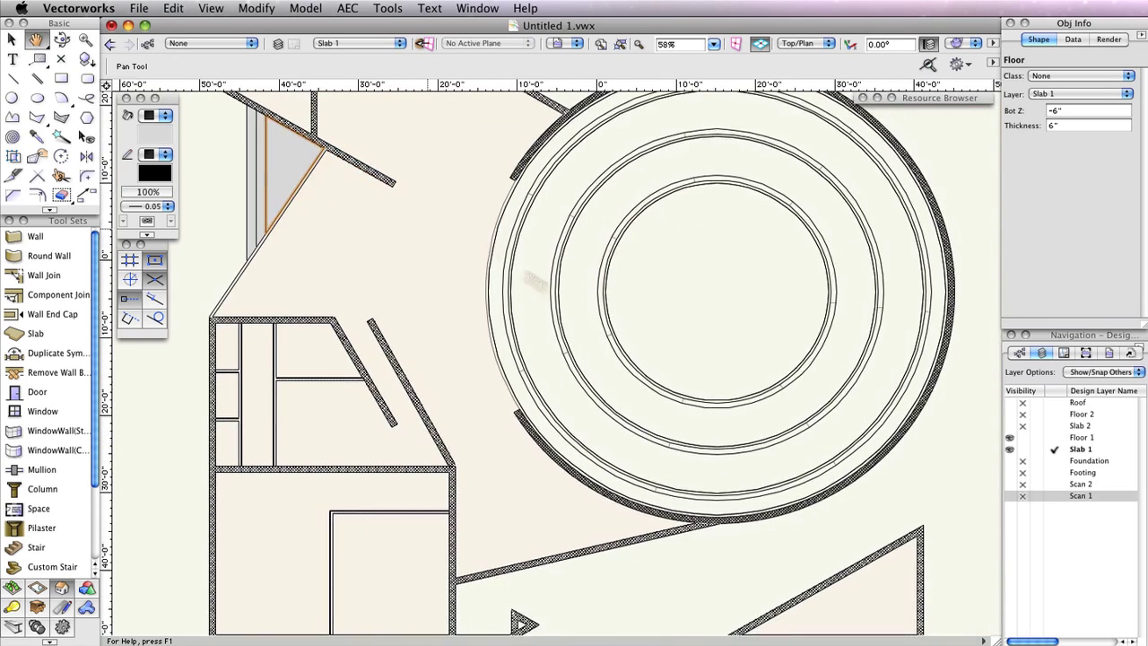
scroll(687, 405, down, 3)
scroll(640, 443, up, 4)
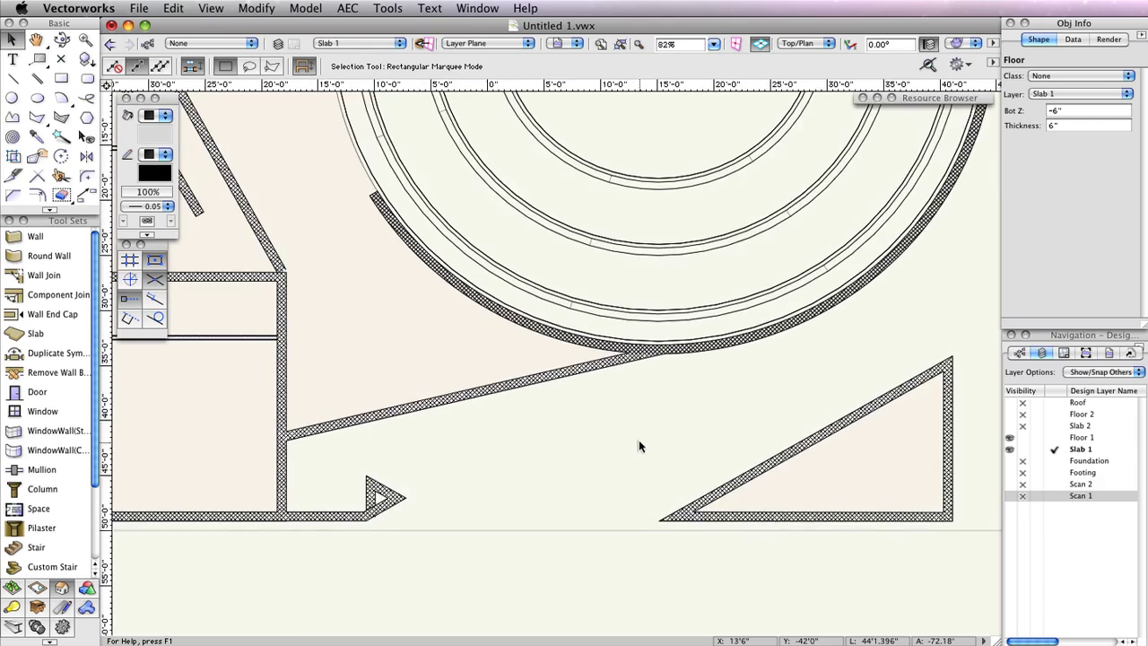
scroll(638, 439, down, 3)
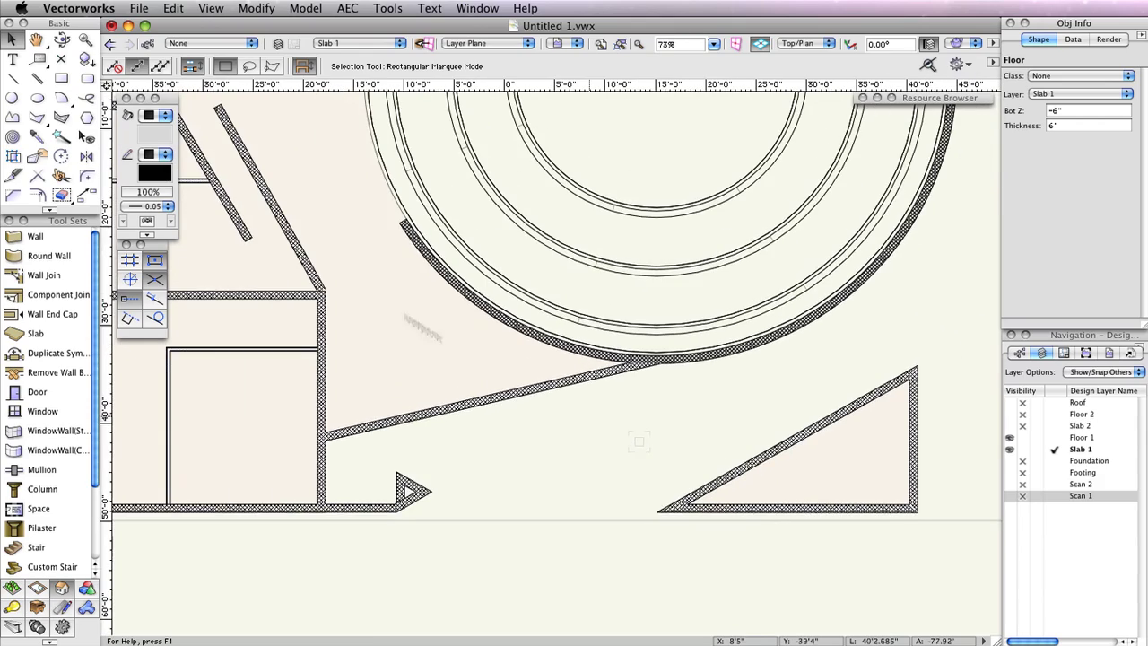
Draw a line along the bottom wall from the triangle's corner
click(37, 117)
click(13, 78)
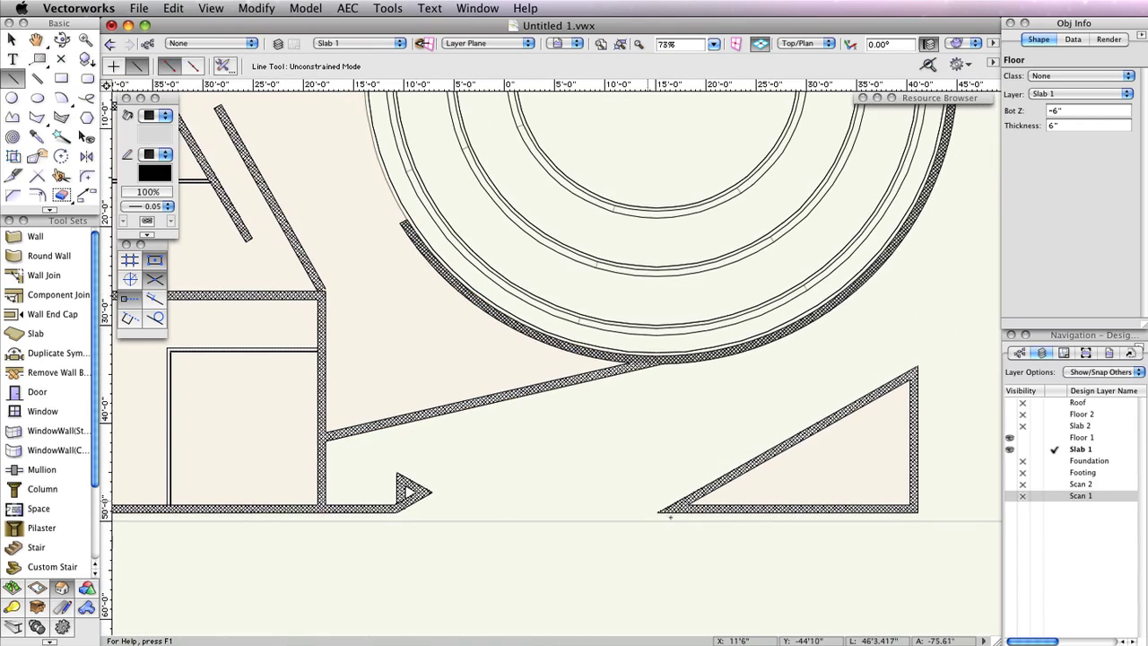
click(657, 512)
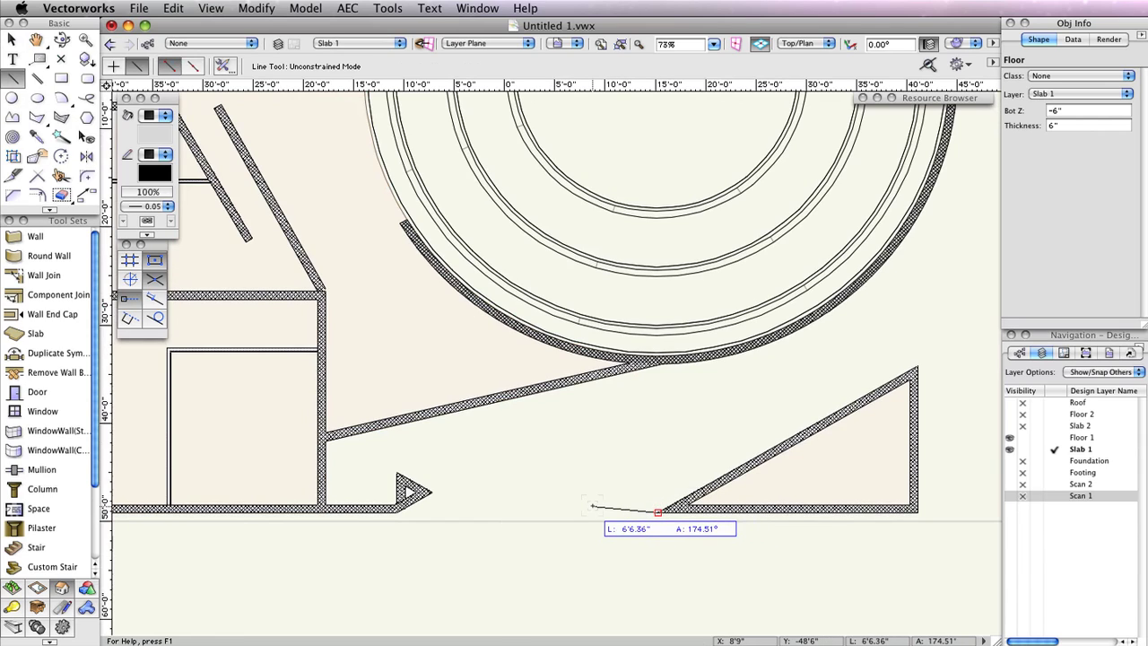
click(397, 510)
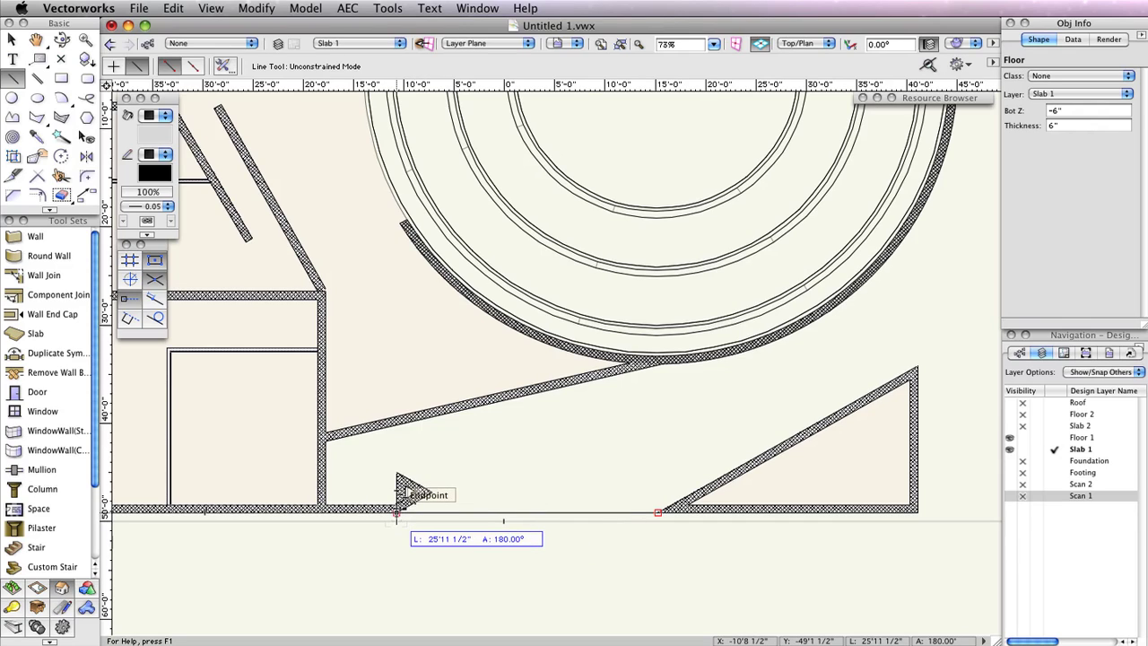
click(397, 511)
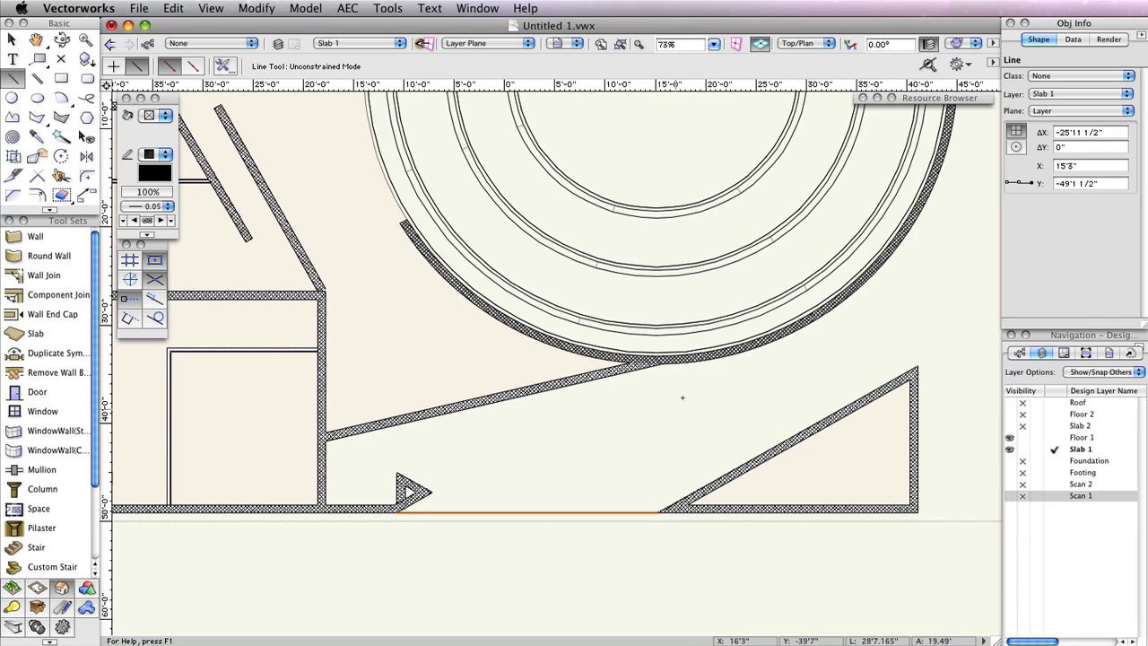
Draw two vertical lines up to the curved wall, from the triangle corner and the bottom wall's end
click(915, 363)
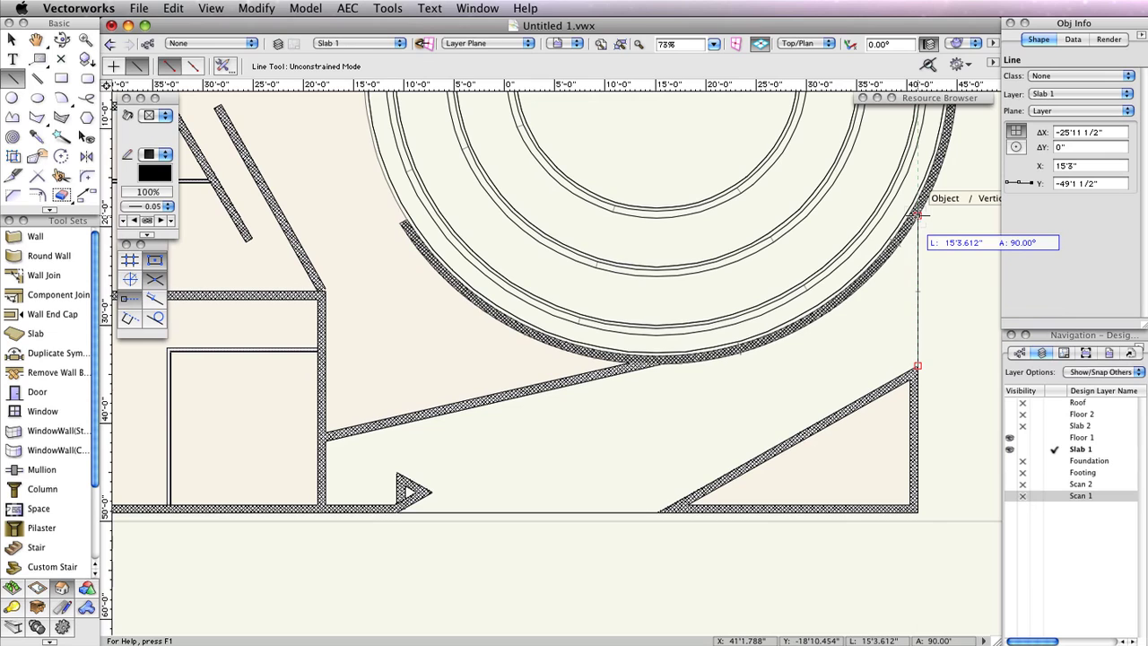
scroll(916, 215, right, 2)
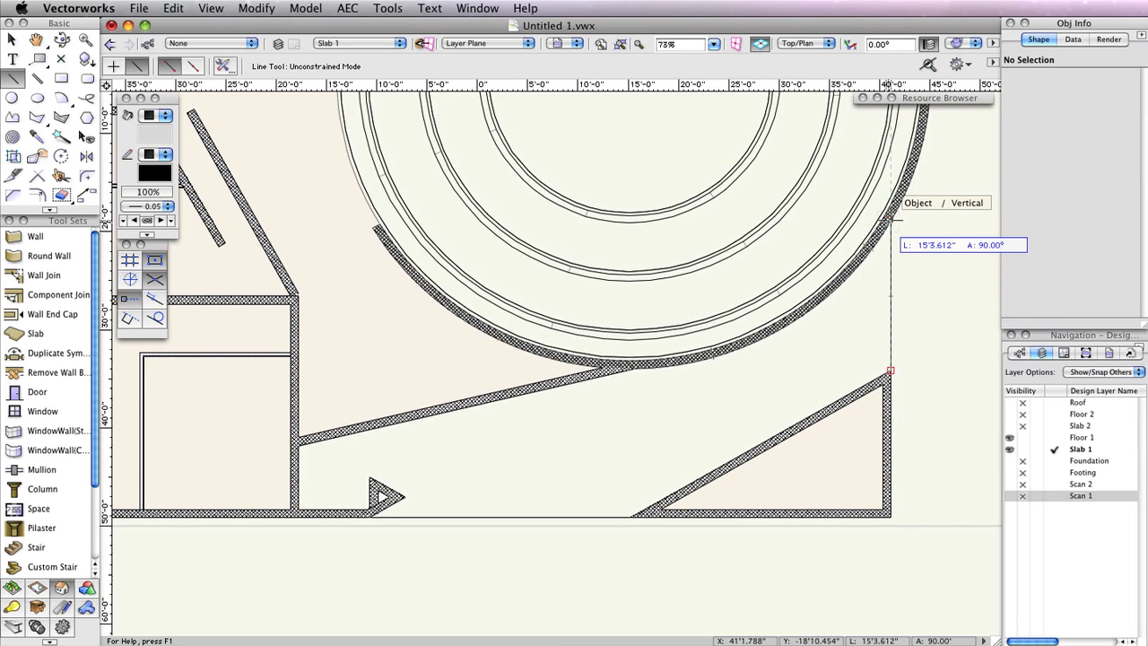
click(891, 218)
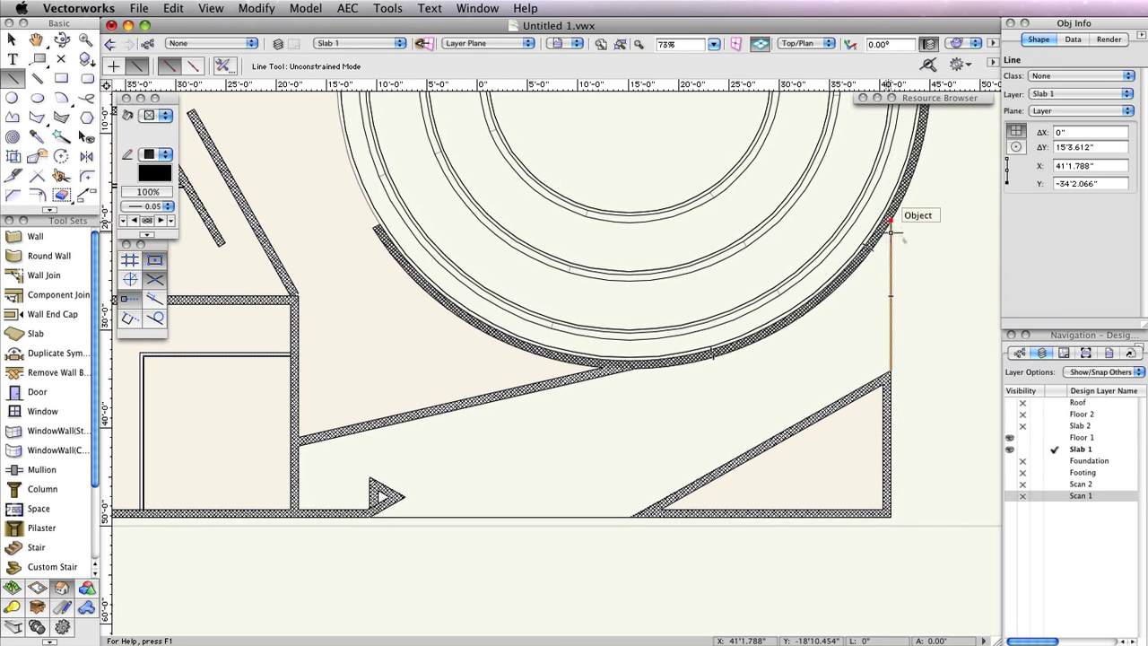
click(631, 517)
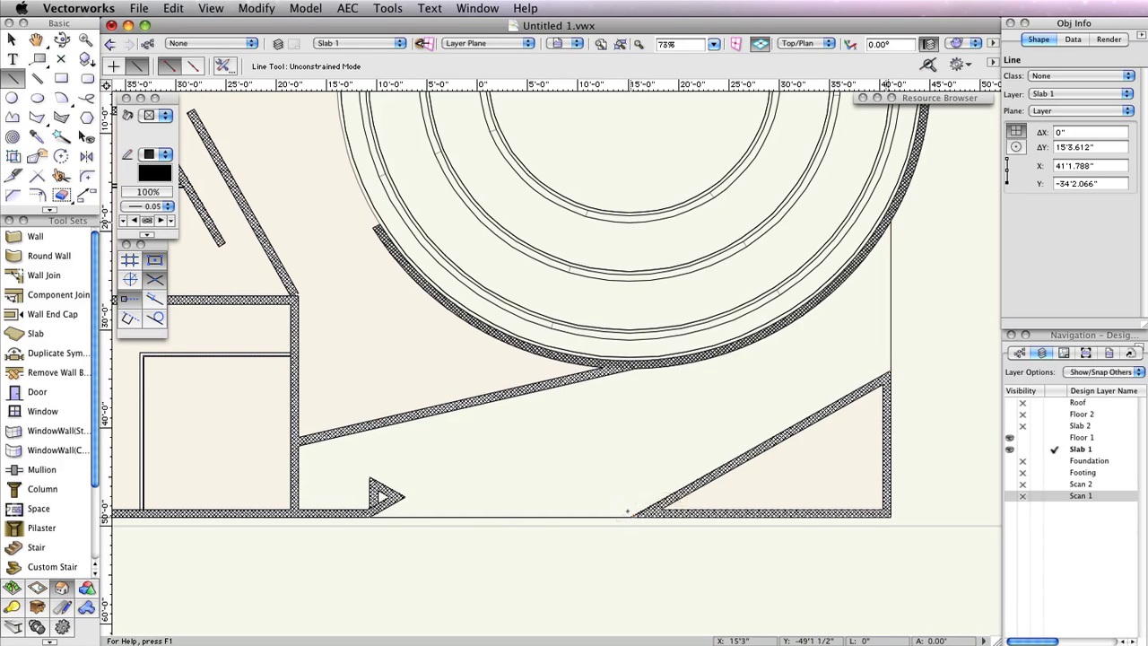
click(631, 368)
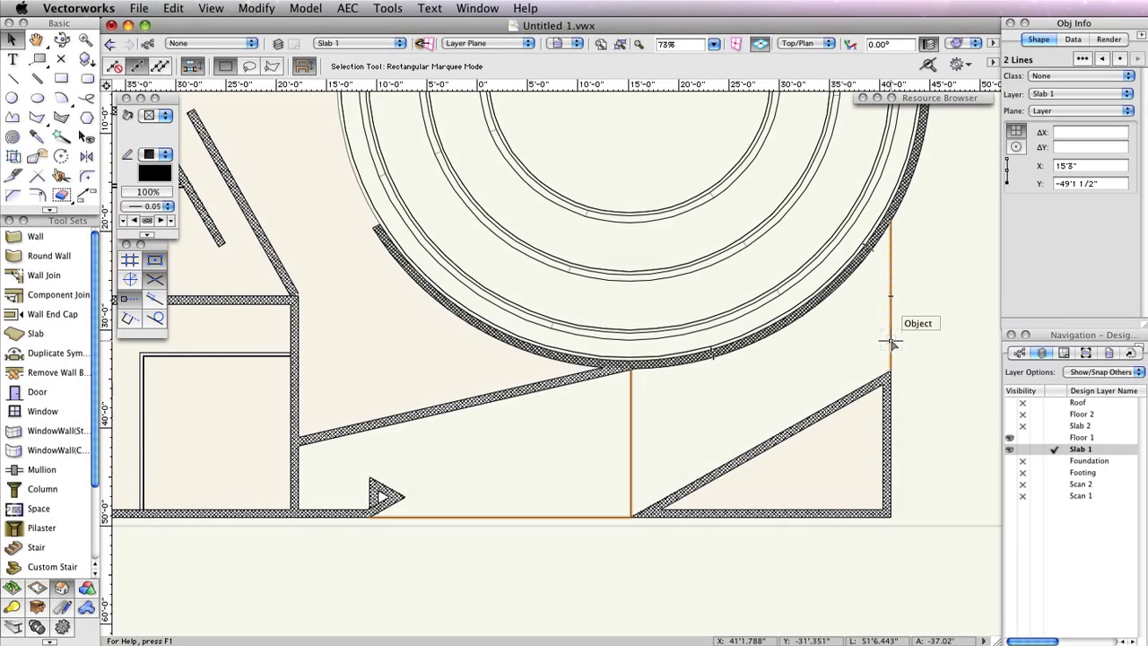
Select all three new lines and put them on the Floor 1 layer
shift+click(891, 342)
click(1073, 95)
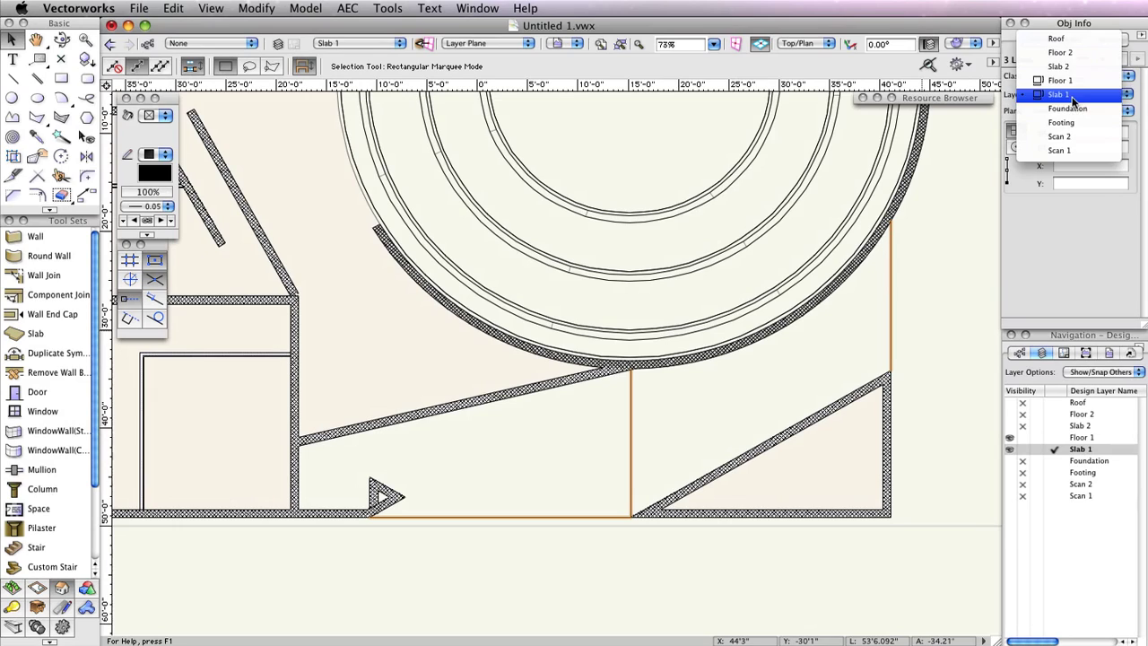
click(1074, 81)
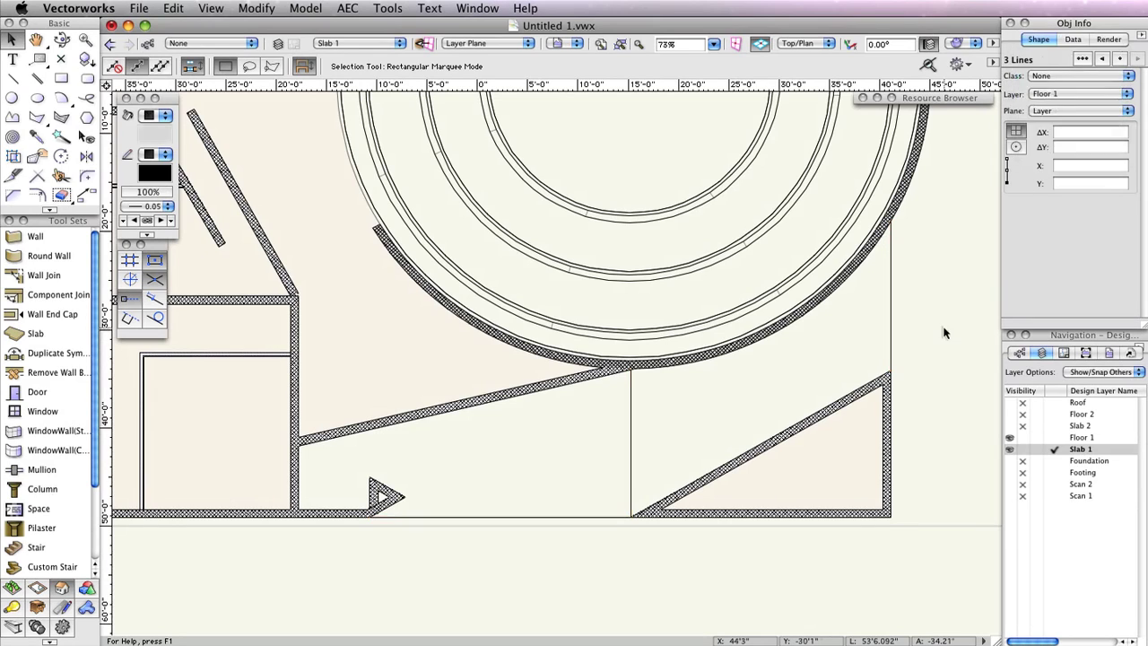
Make Floor 1 active and fill both enclosed areas with Inner Boundary polygons
click(1054, 436)
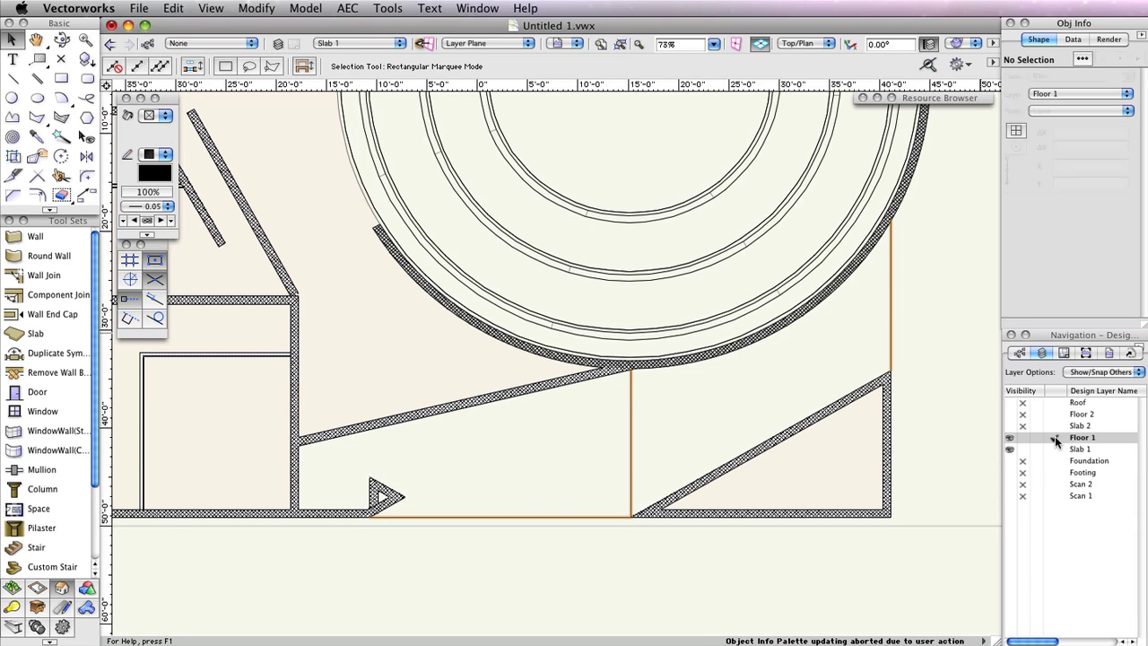
click(38, 117)
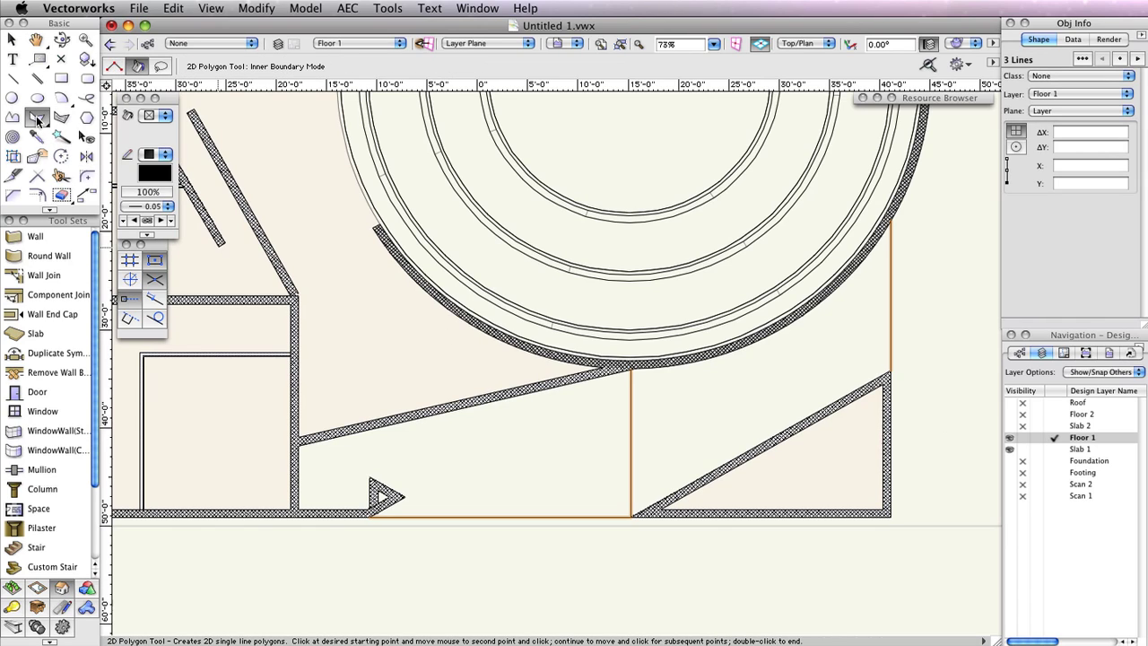
click(740, 380)
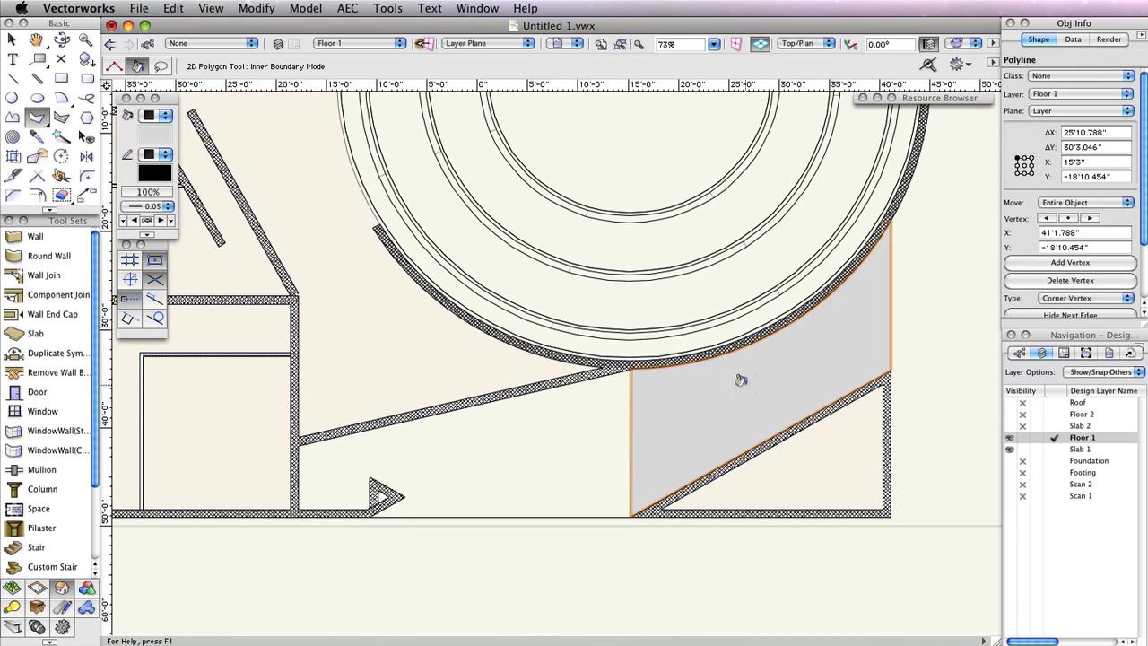
click(486, 457)
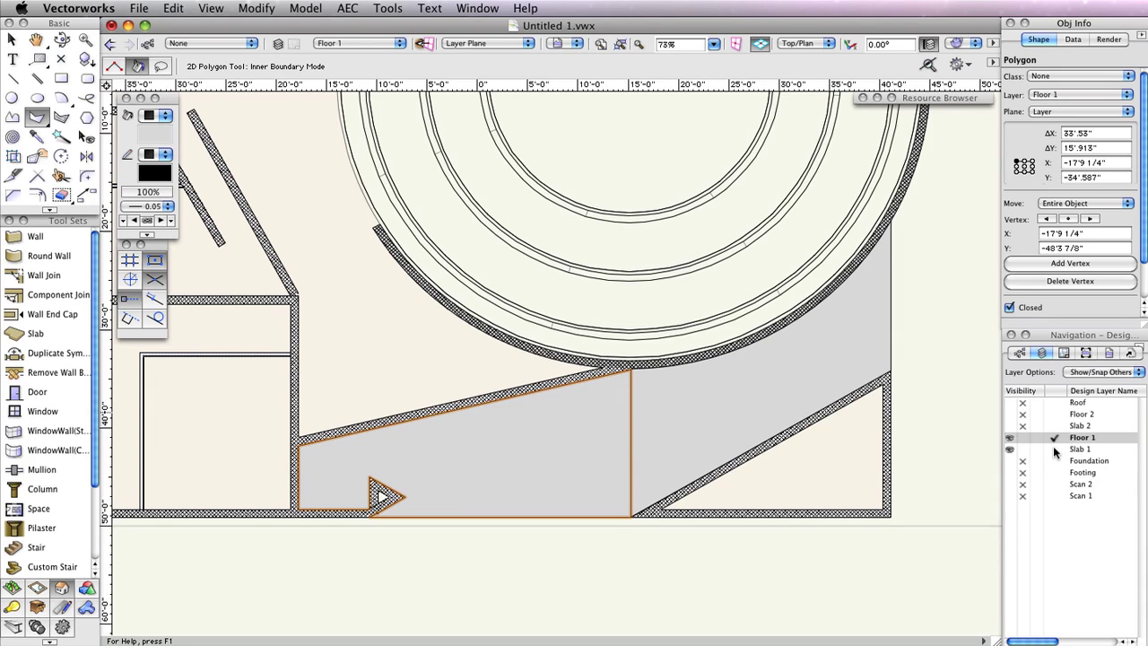
Move both grey polygons to Slab 1, make Slab 1 active, and clear the selection
key(x)
shift+click(763, 387)
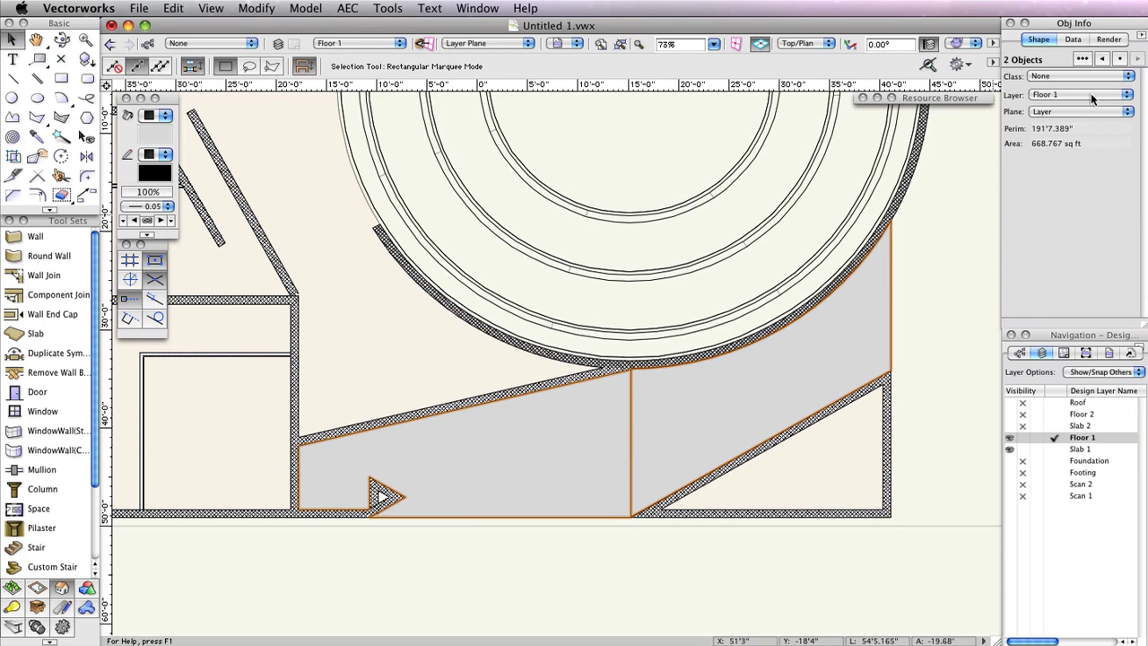
click(1091, 97)
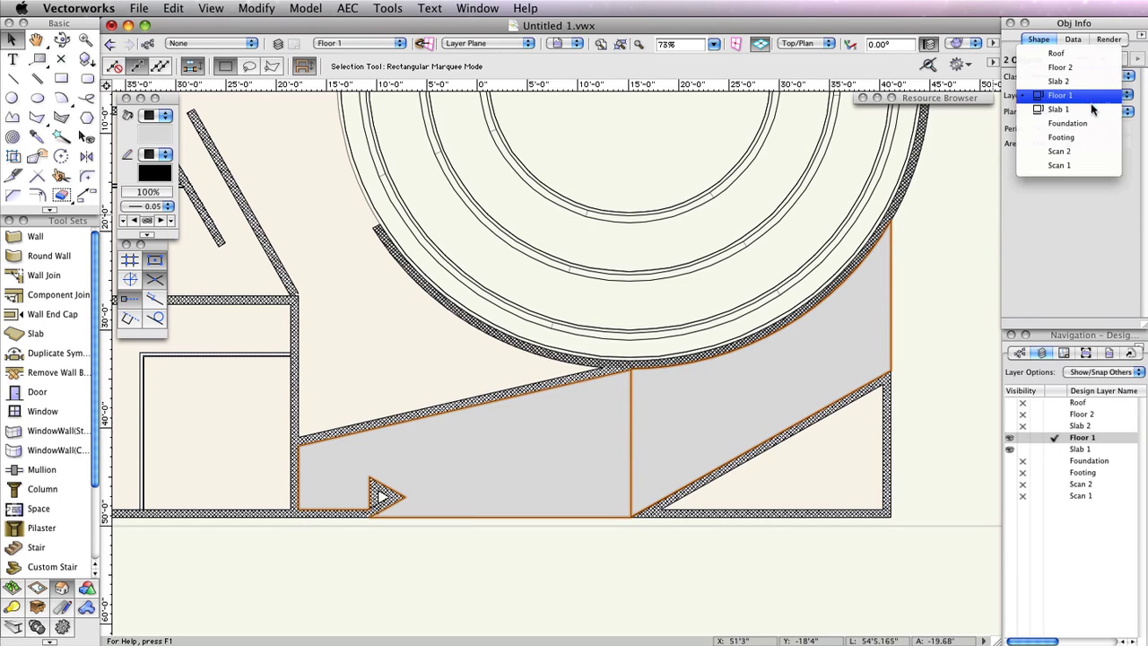
click(1090, 108)
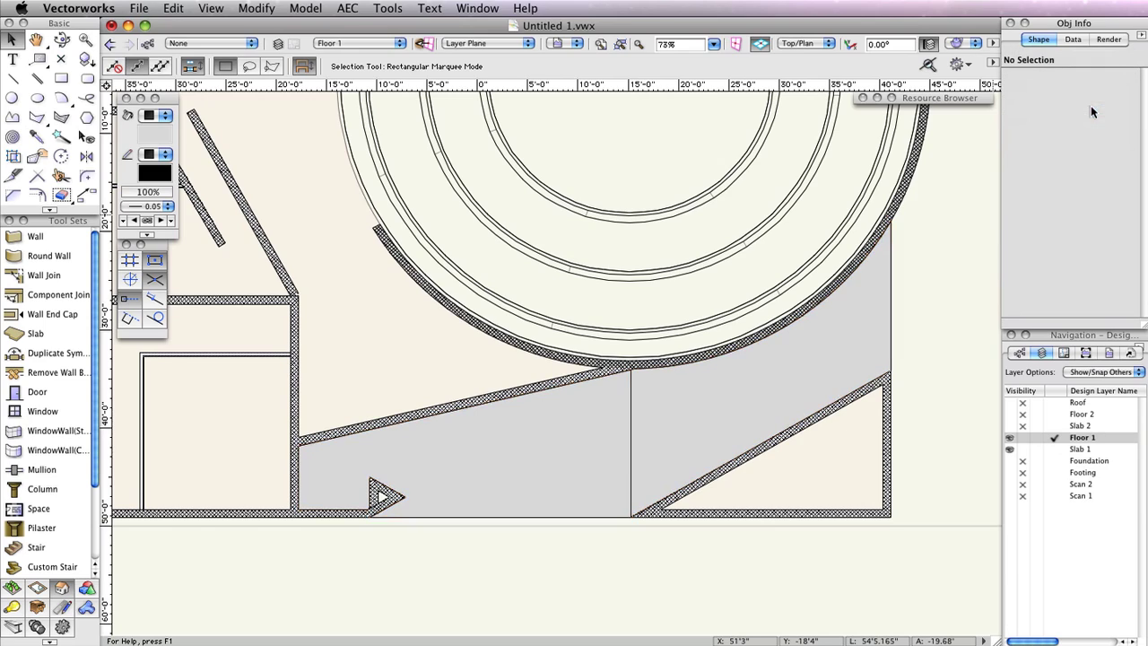
click(1054, 448)
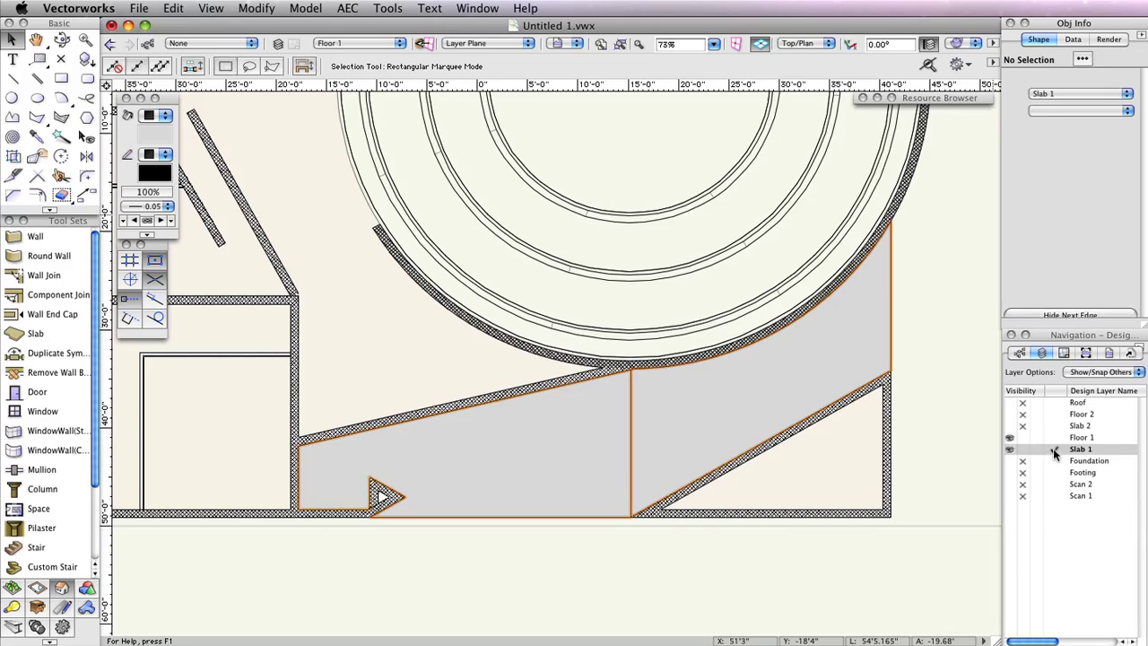
click(951, 434)
Extrude the right curved pad polygon 1'6" and set its Bot Z to -1'6"
click(773, 371)
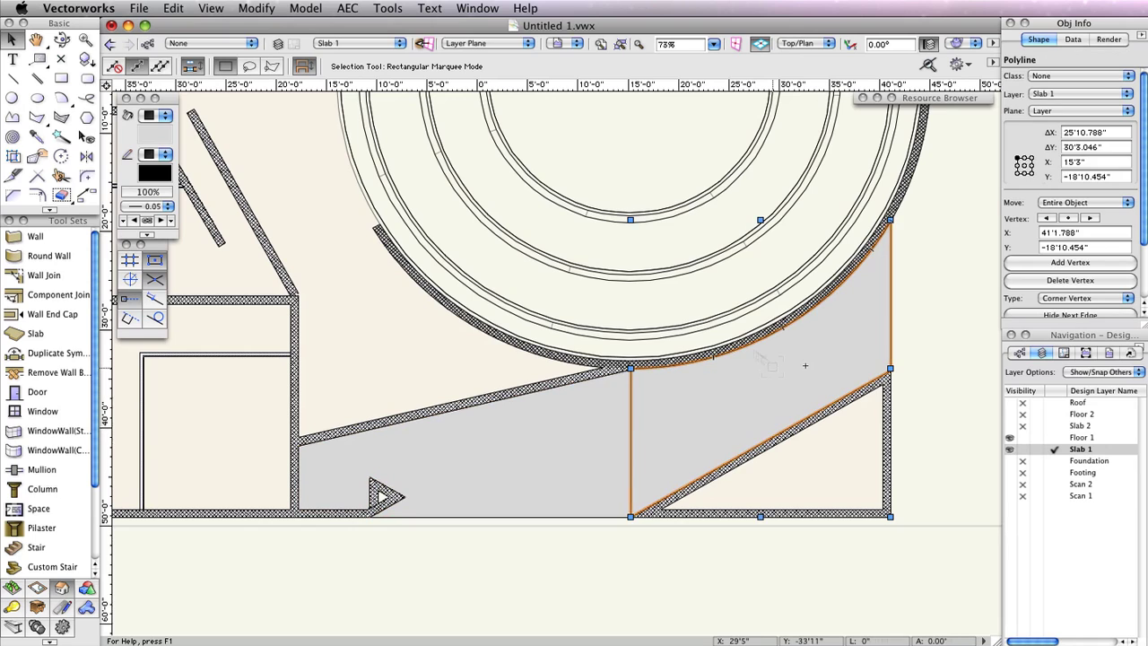
click(330, 7)
click(305, 8)
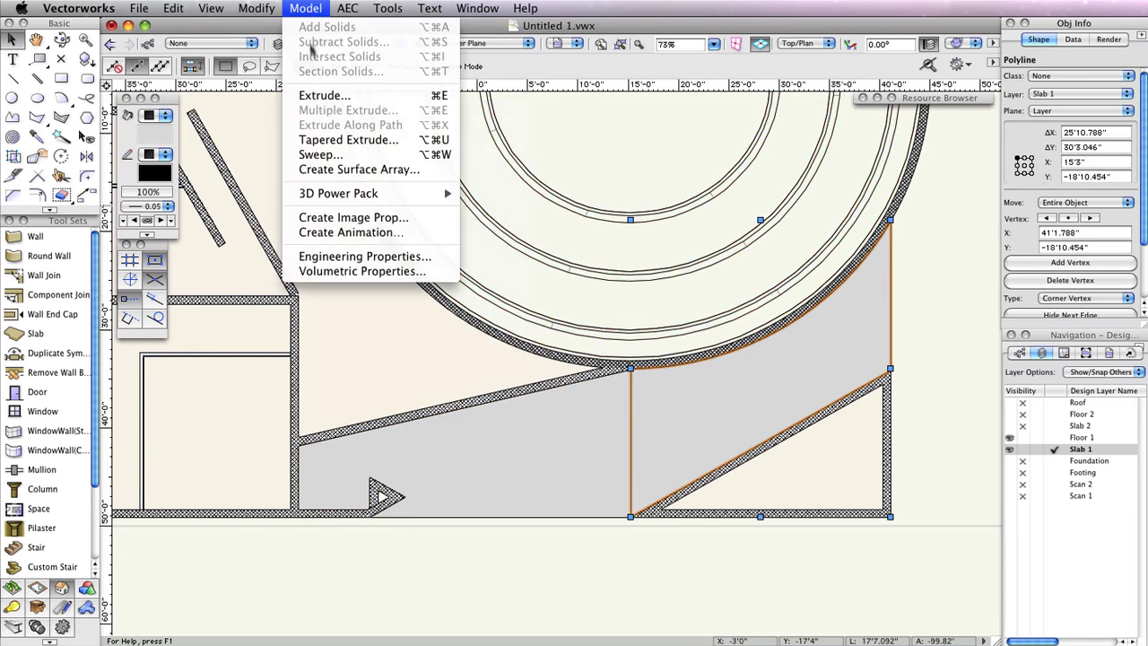
click(327, 95)
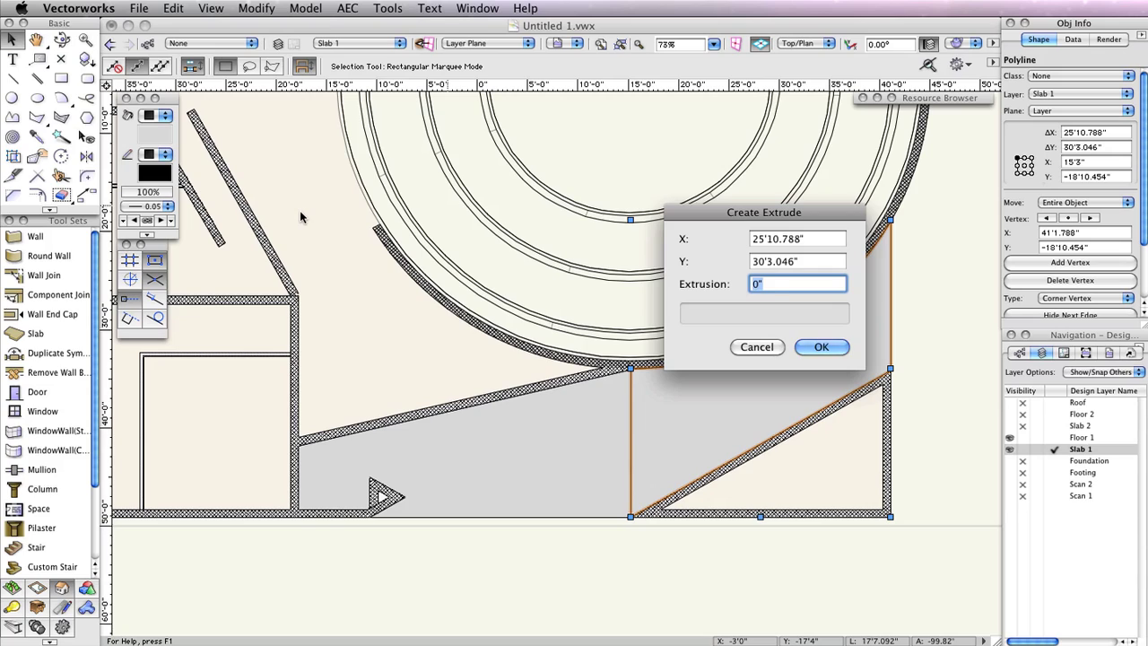
text(1'6)
click(822, 346)
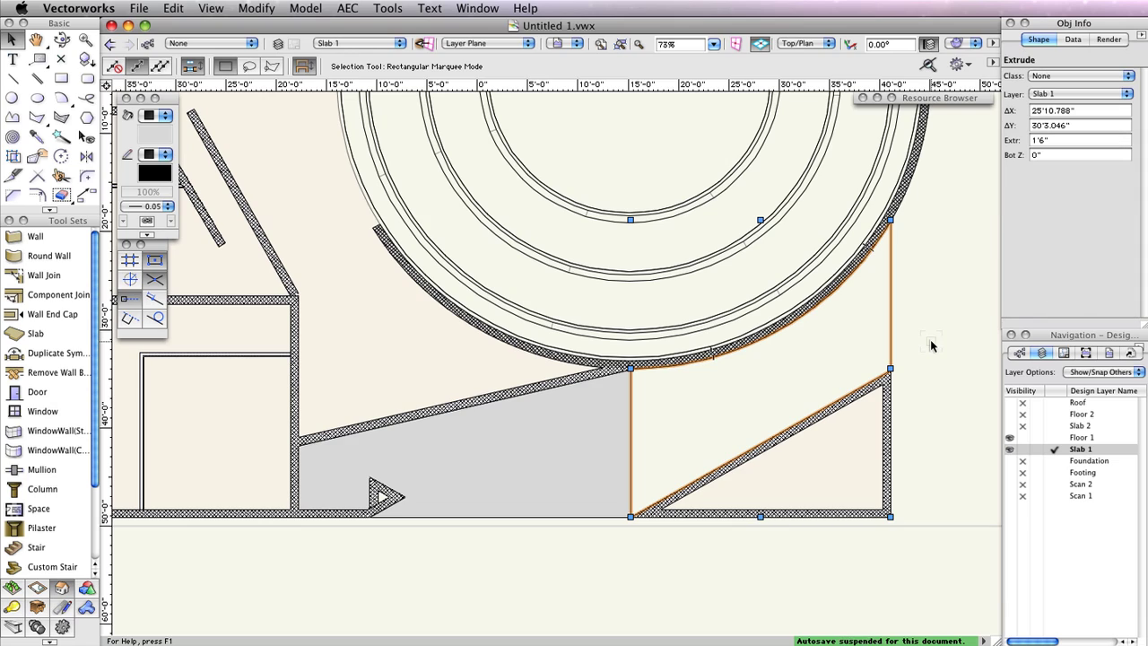
click(1036, 154)
text(-1'6)
key(Return)
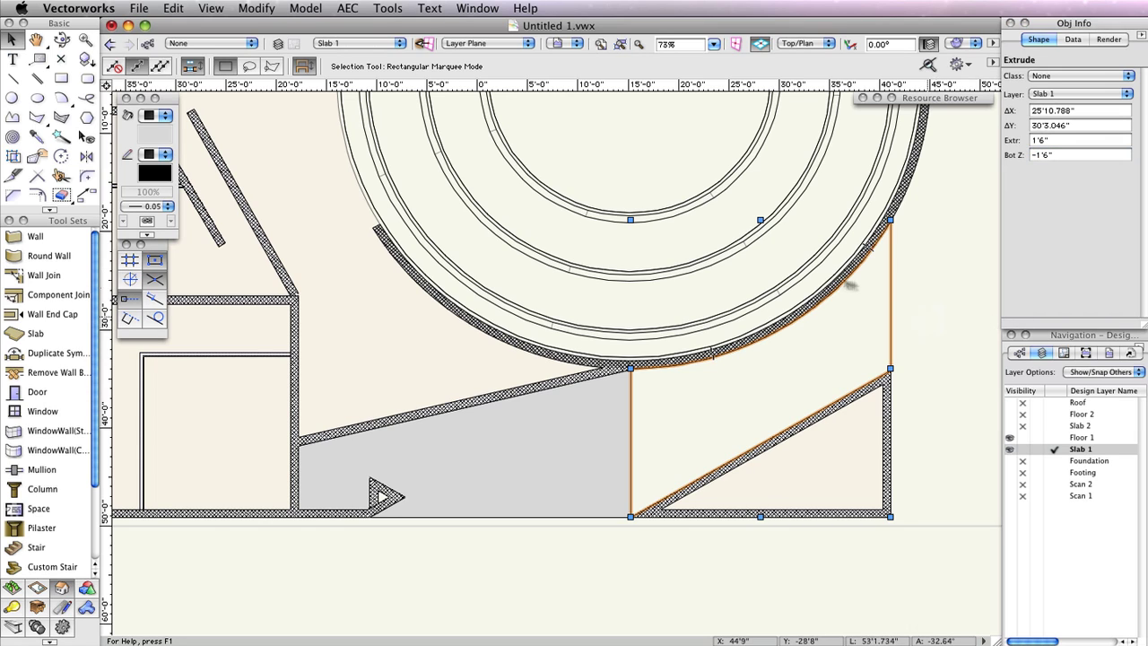
Switch to Front view and fit the drawing to the window
click(818, 44)
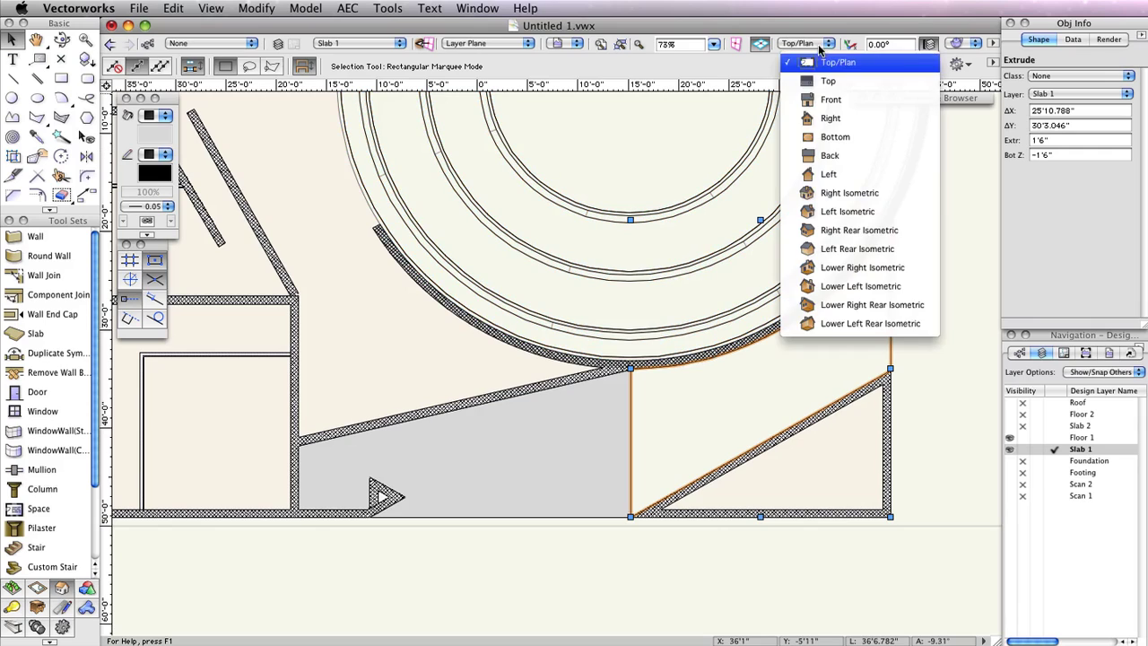
click(834, 100)
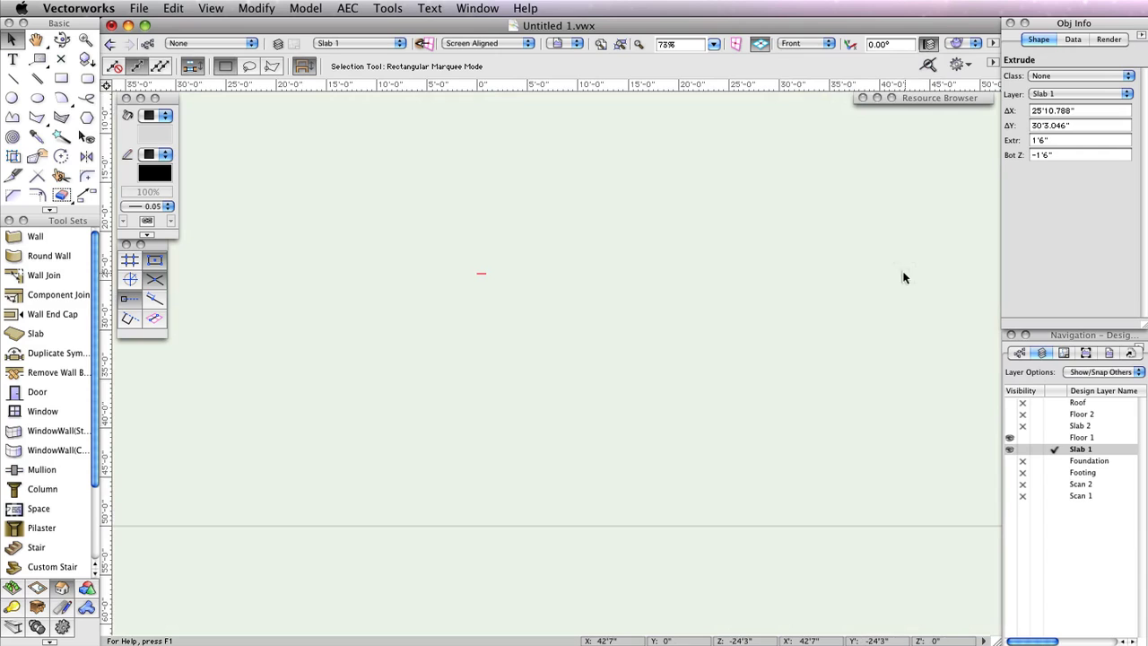
click(620, 43)
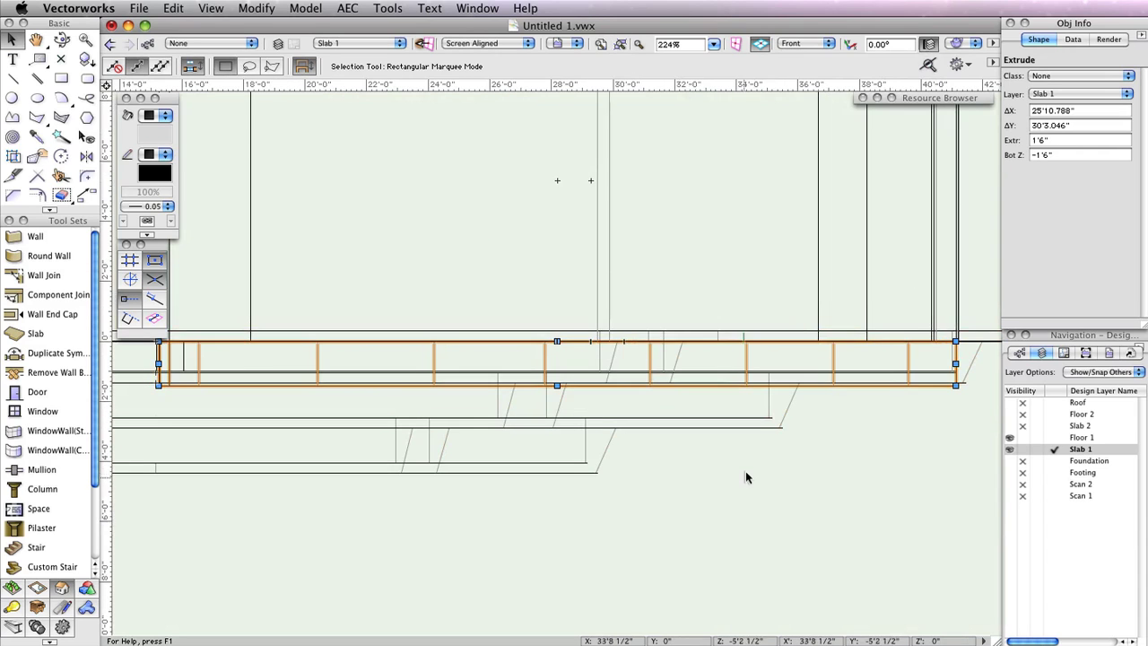
scroll(748, 474, up, 2)
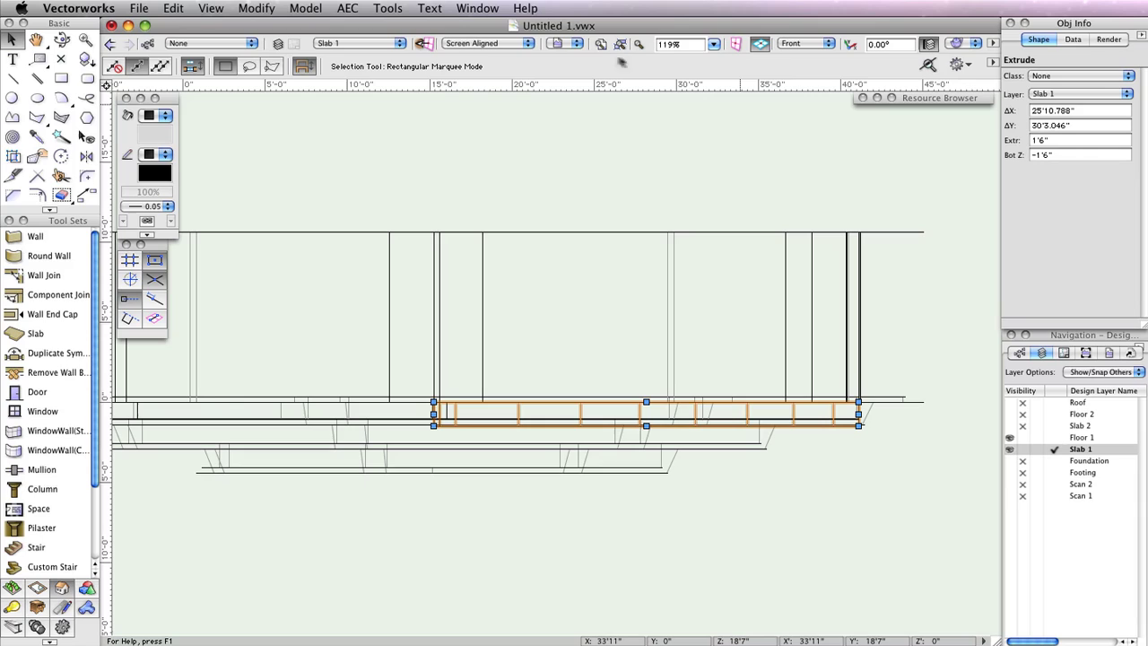
Set the layer plane to Screen Plane and choose the 2D Polygon tool in Vertex Mode
click(491, 42)
click(510, 82)
scroll(439, 436, up, 4)
scroll(513, 446, down, 3)
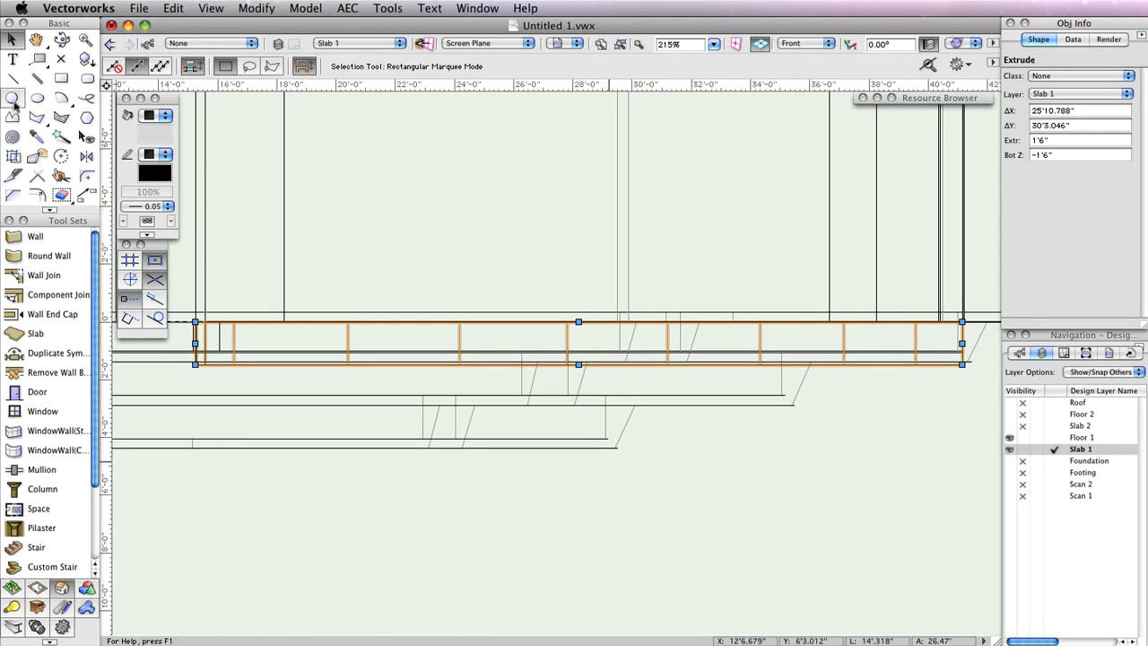
click(36, 117)
click(210, 328)
click(114, 66)
Draw the ramp's wedge profile polygon, 25'10" long and 1'6" tall, snapping to the slab midpoint and wall endpoint
key(space)
drag(338, 336, 547, 363)
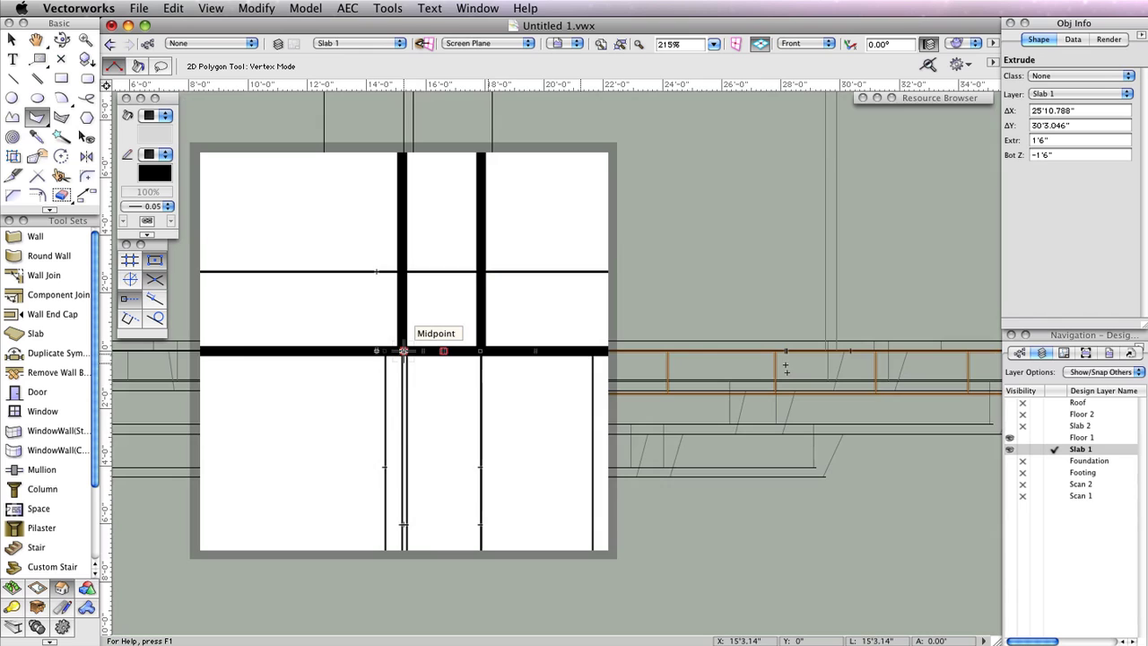
click(403, 351)
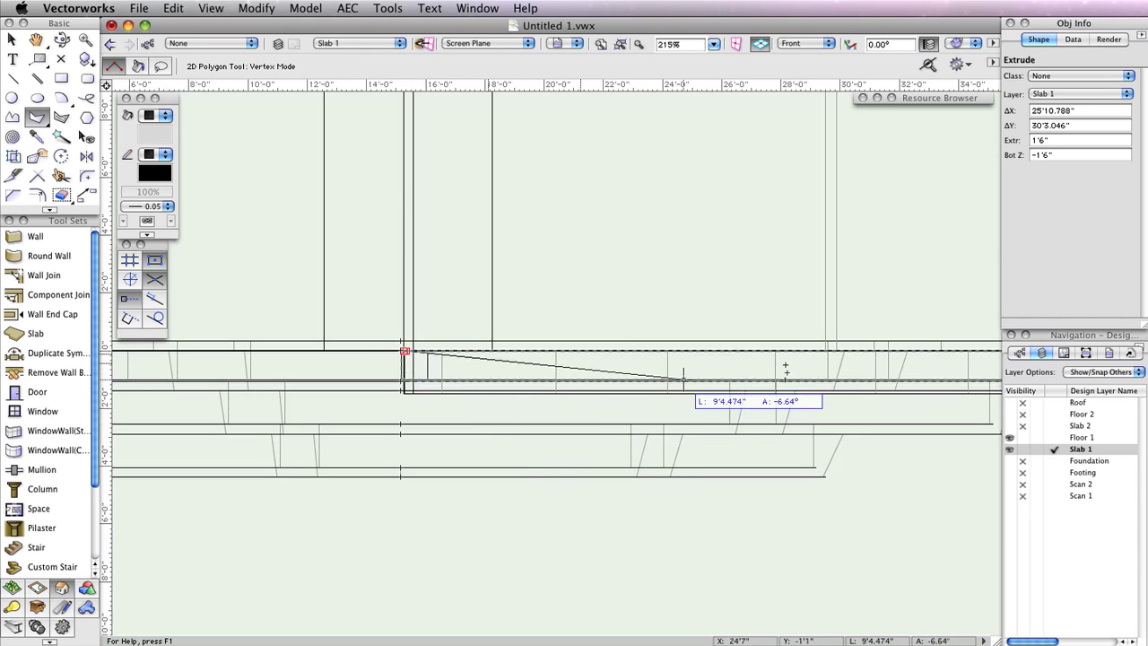
drag(679, 385, 390, 410)
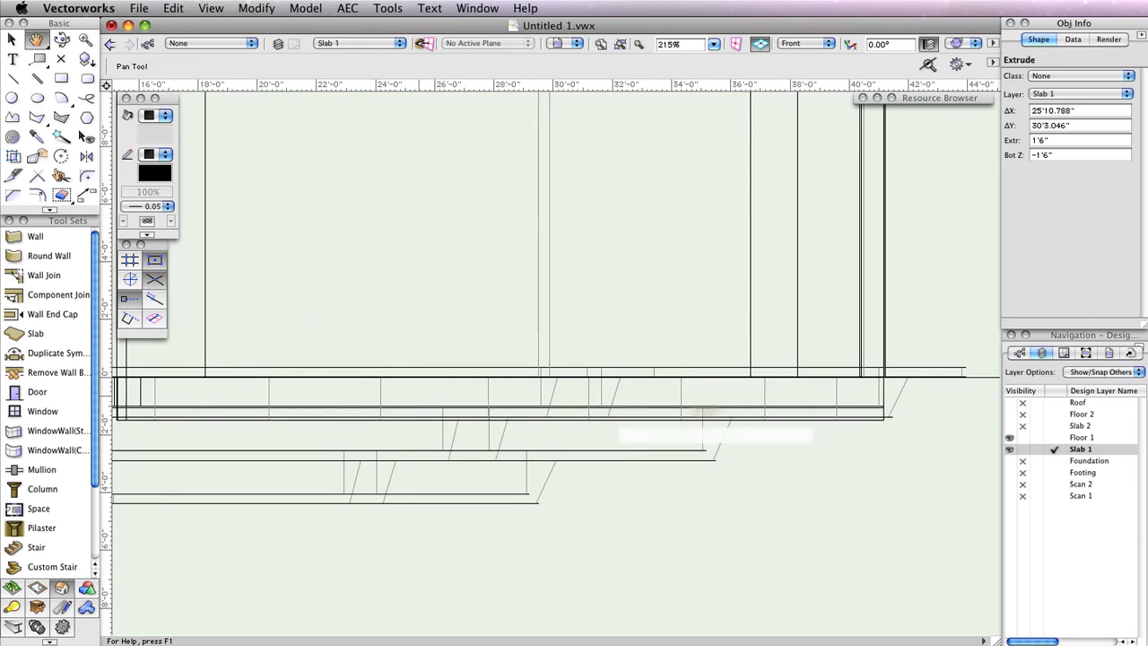
click(883, 419)
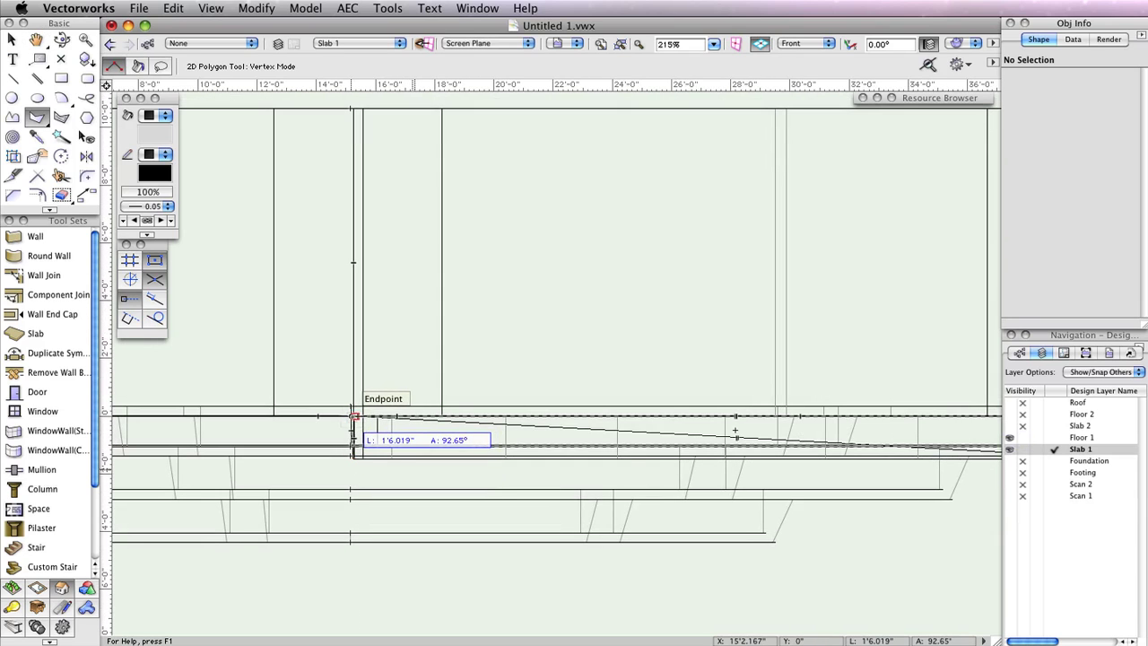
click(354, 417)
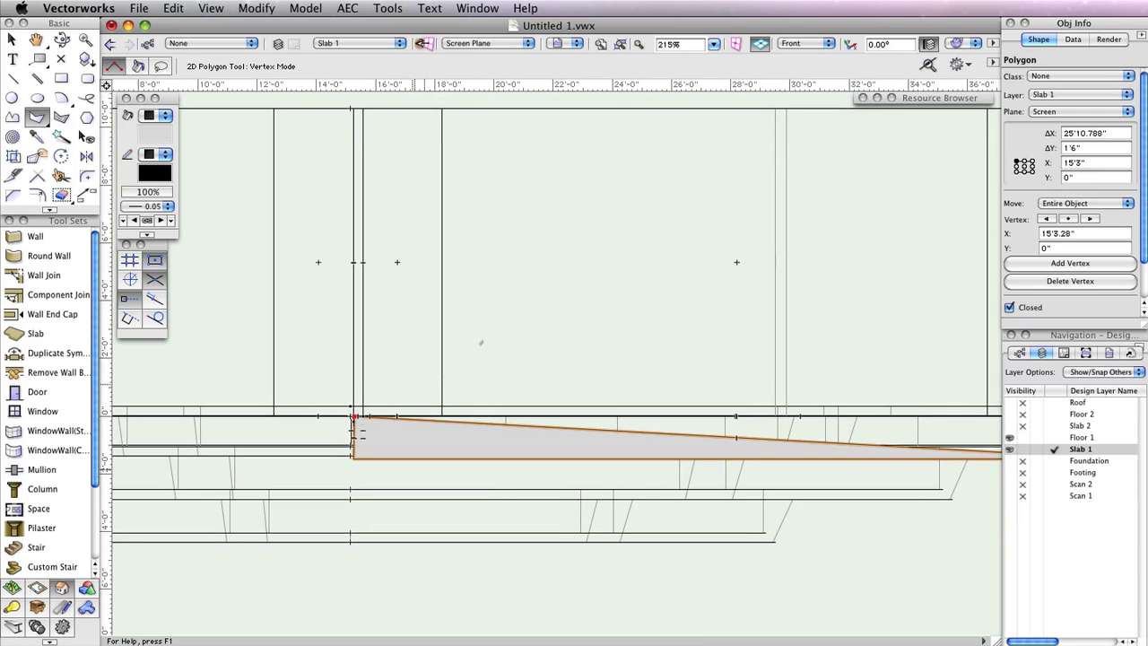
scroll(465, 334, down, 2)
middle_drag(667, 294, 558, 312)
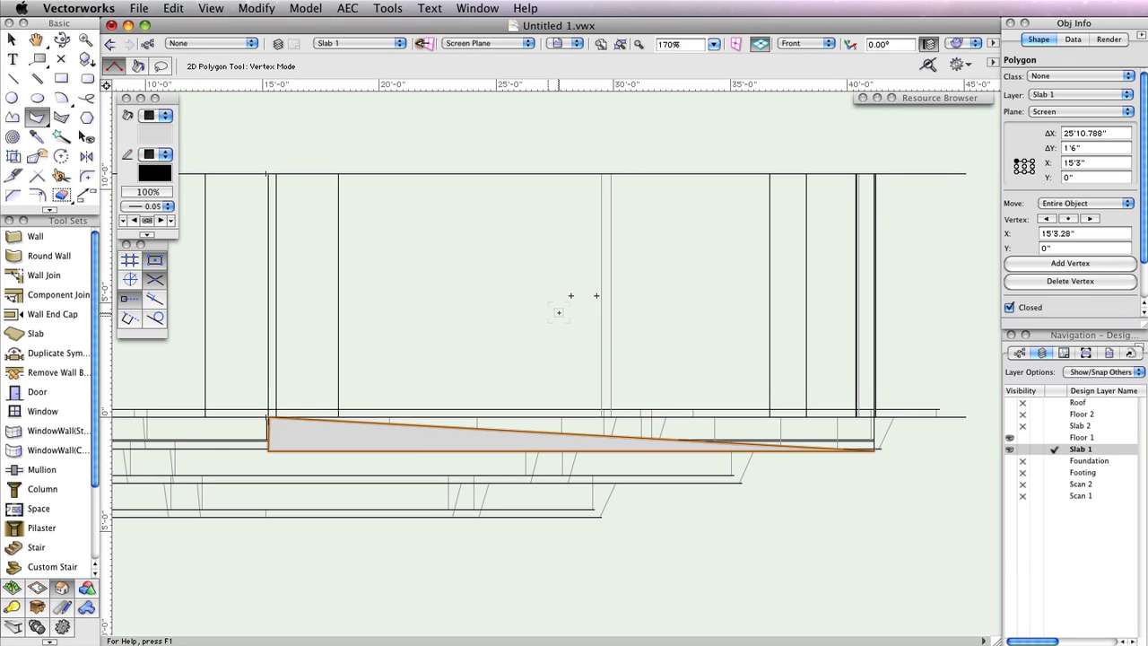
key(super+e)
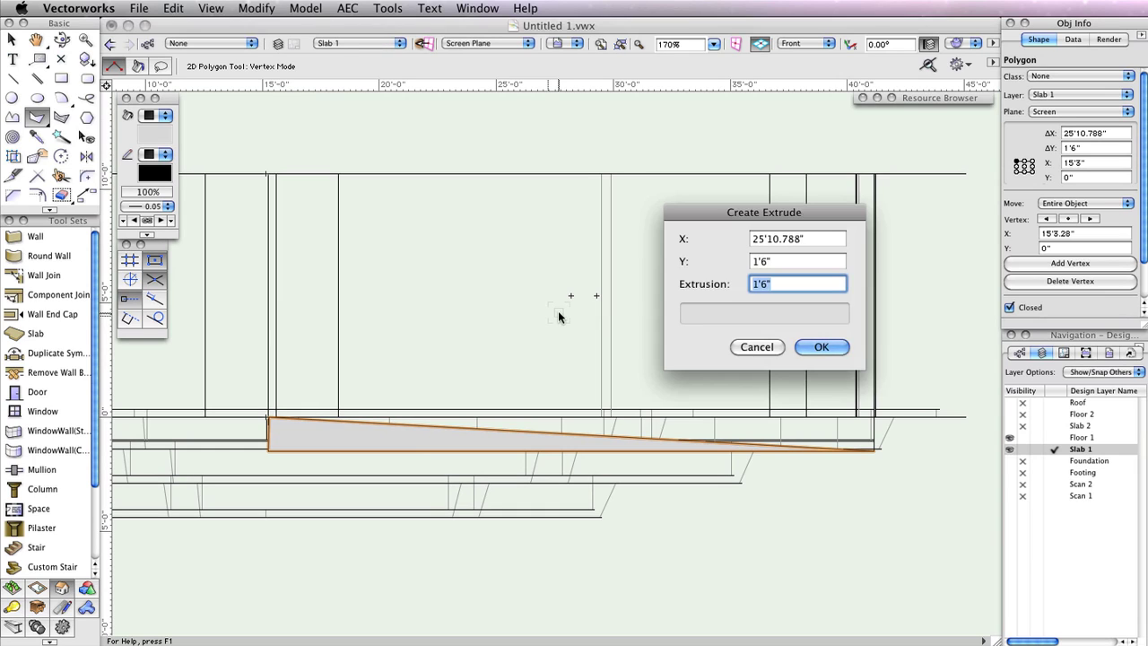
Extrude the wedge profile 1'6" deep and view it in Left Isometric
click(819, 348)
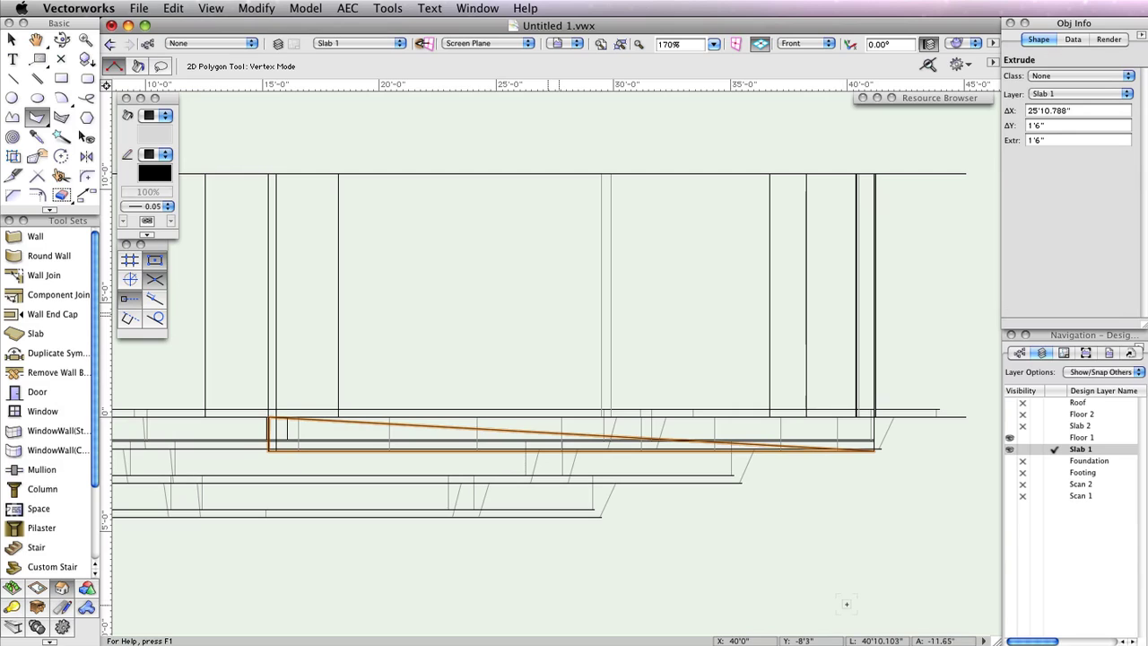
click(812, 44)
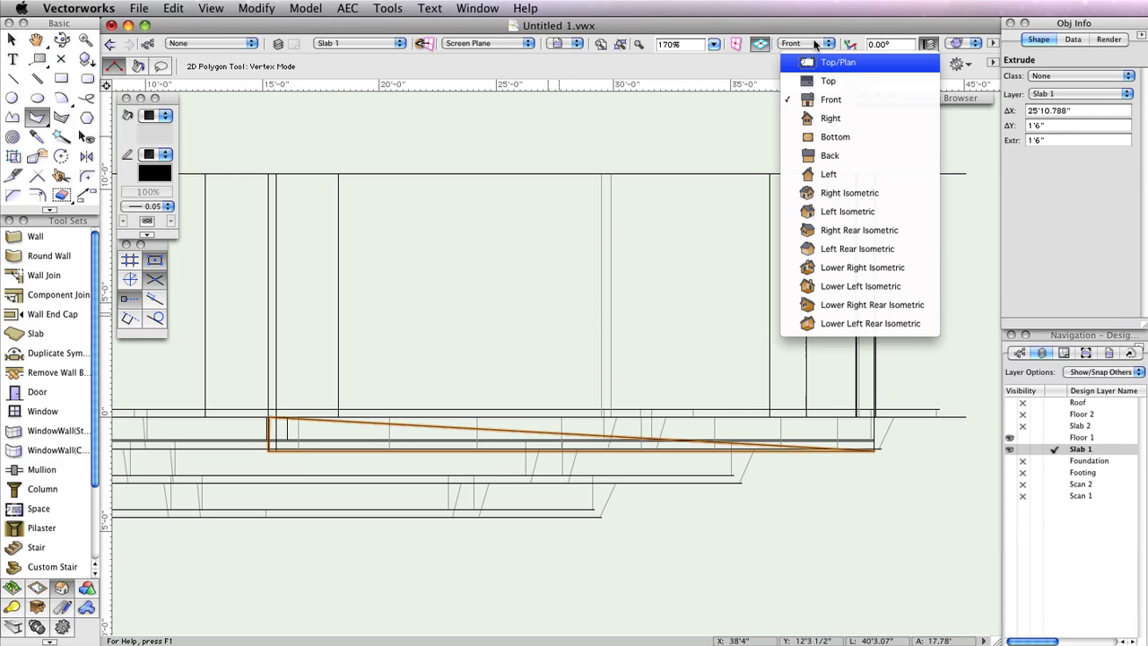
click(879, 212)
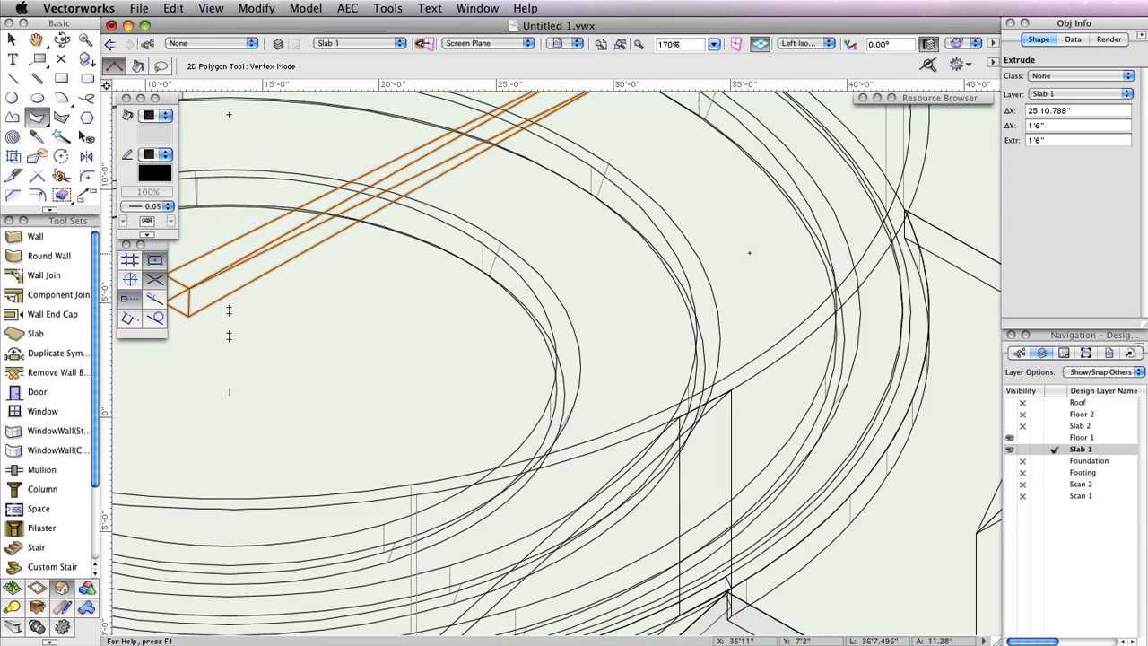
scroll(842, 248, down, 2)
scroll(752, 238, down, 2)
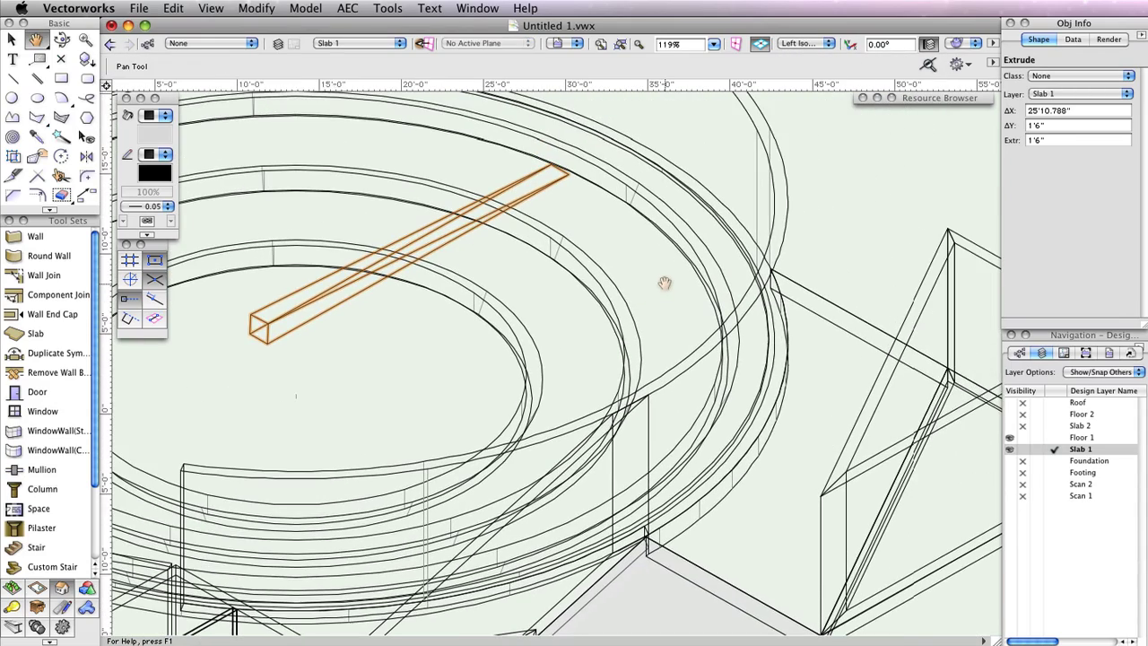
Push/Pull the wedge's side face out to a 59'1.613" extrusion depth across the building
middle_drag(665, 283, 651, 264)
click(87, 587)
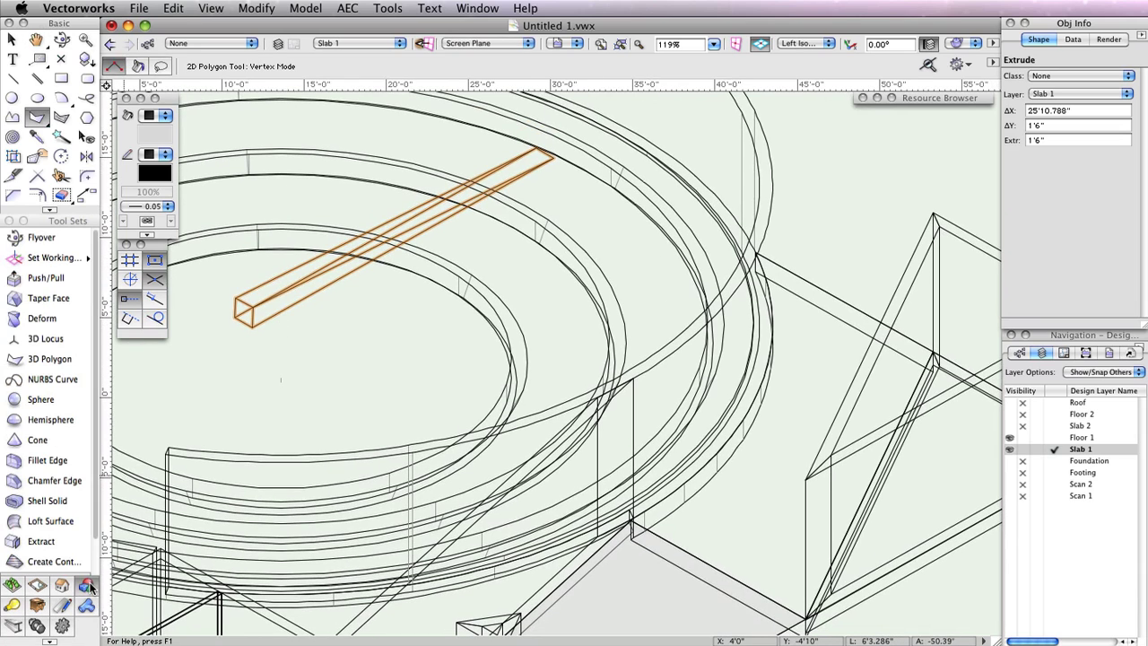
click(74, 277)
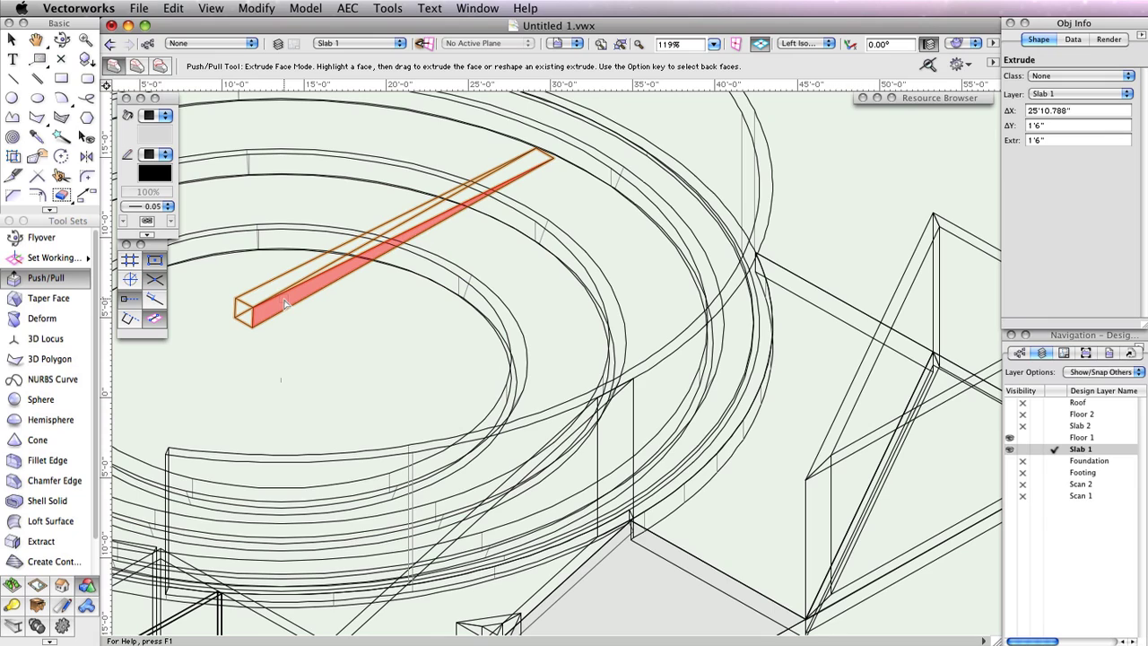
click(284, 302)
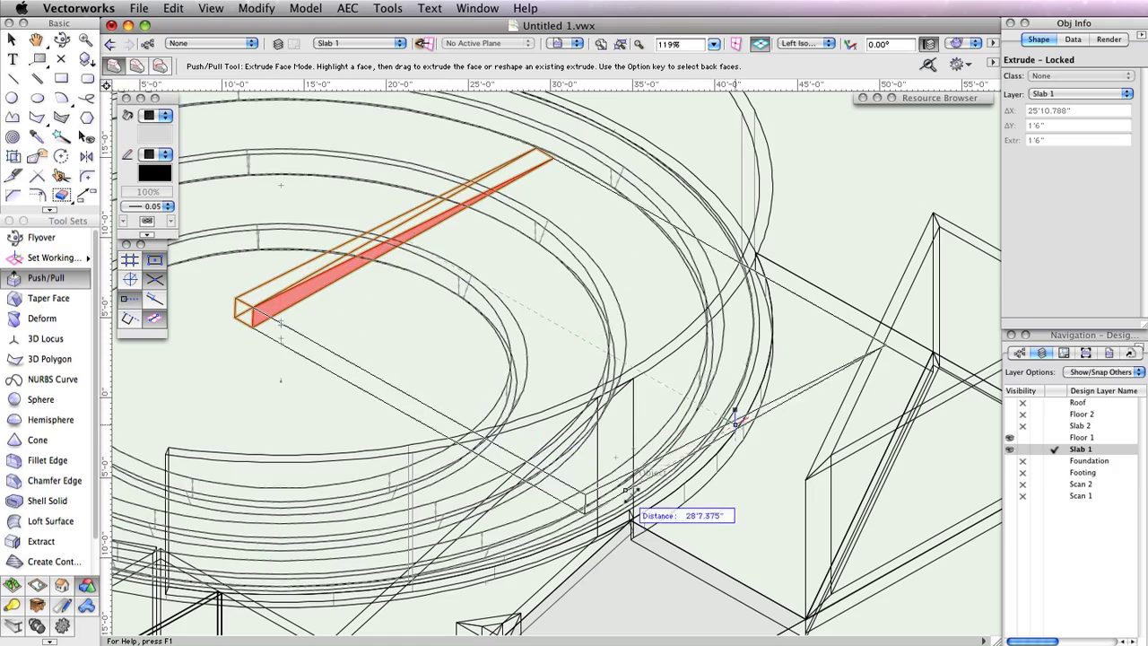
middle_drag(777, 556, 601, 421)
scroll(601, 422, down, 2)
scroll(592, 414, down, 2)
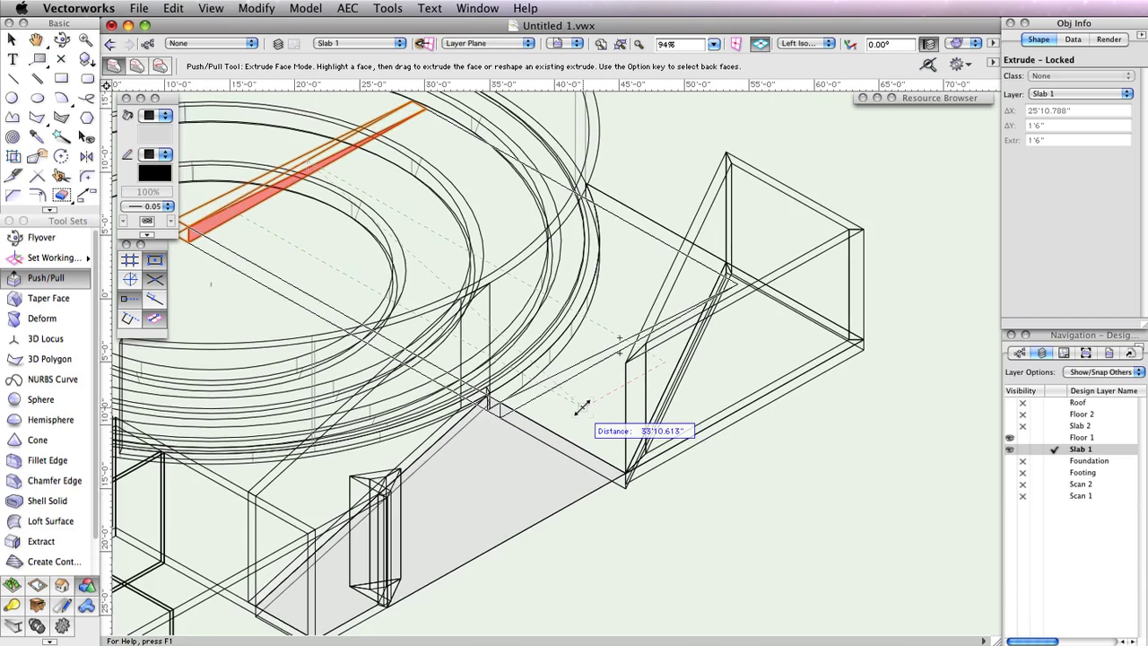
scroll(581, 408, down, 1)
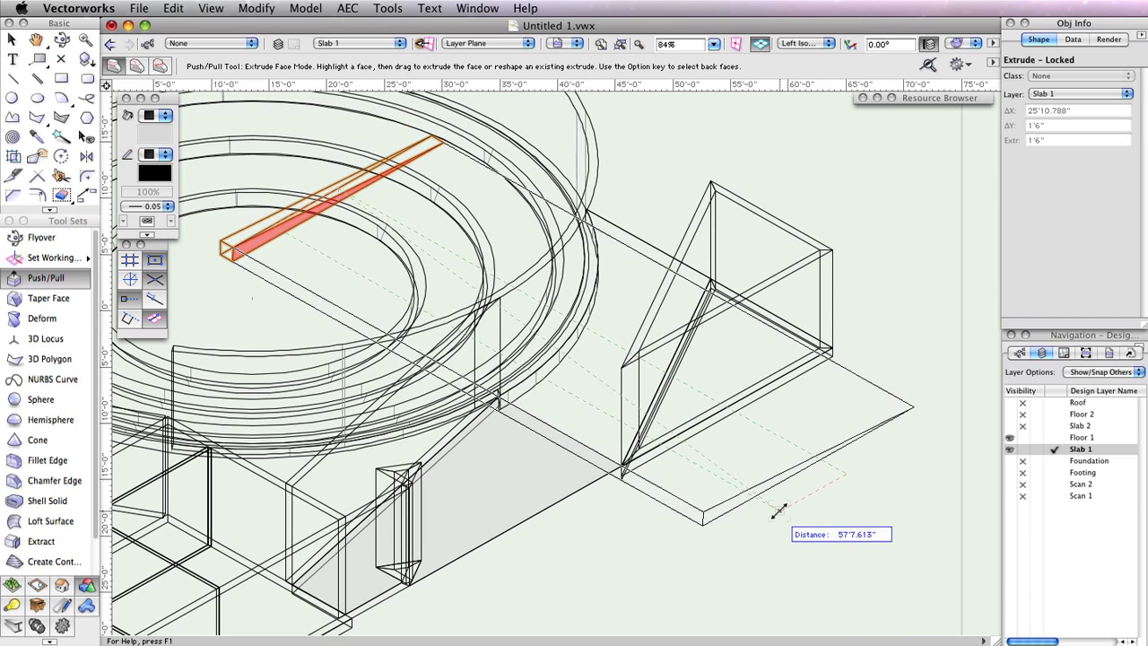
click(778, 509)
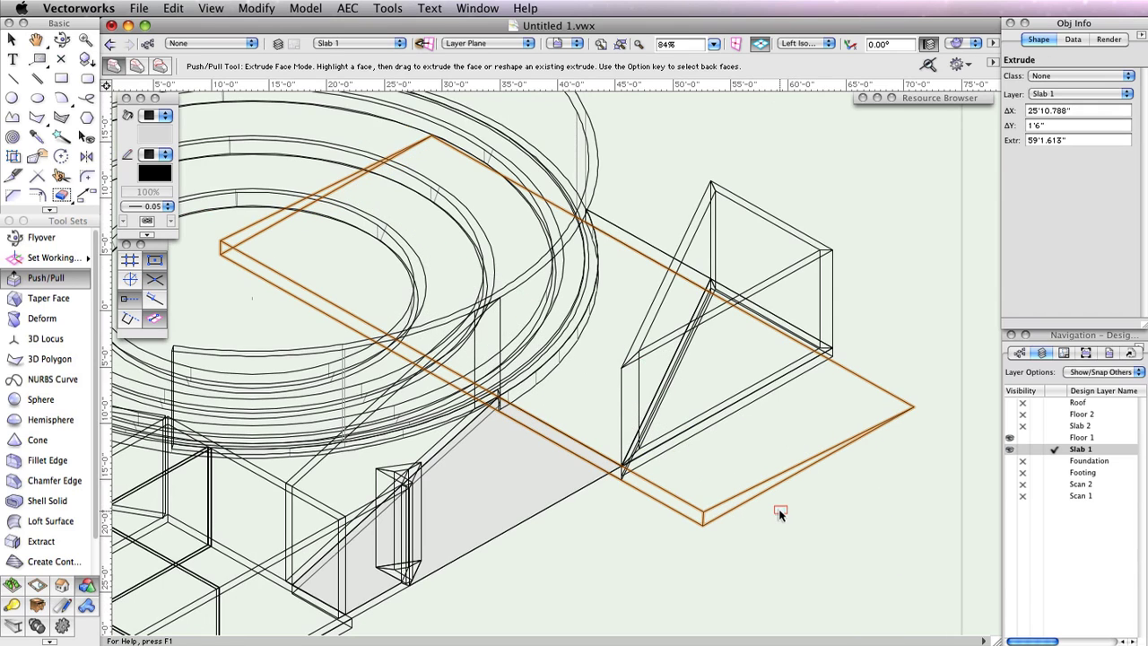
click(236, 371)
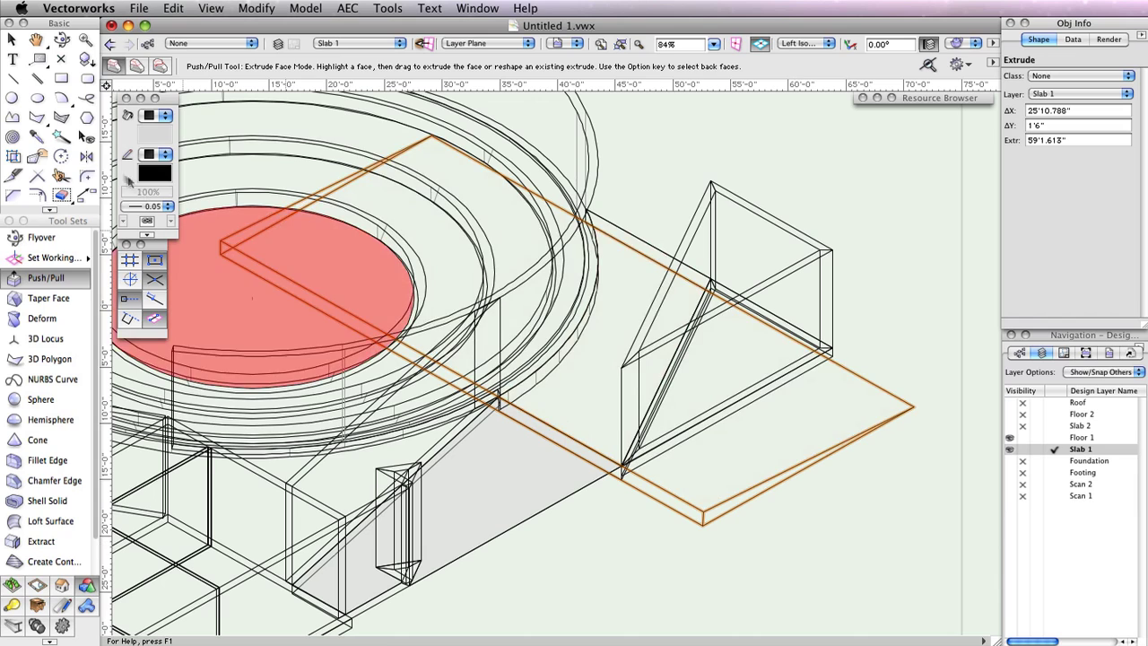
Intersect the long sloped slab with the curved extrude, leaving a single 25'10.788" ramp solid
key(x)
key(x)
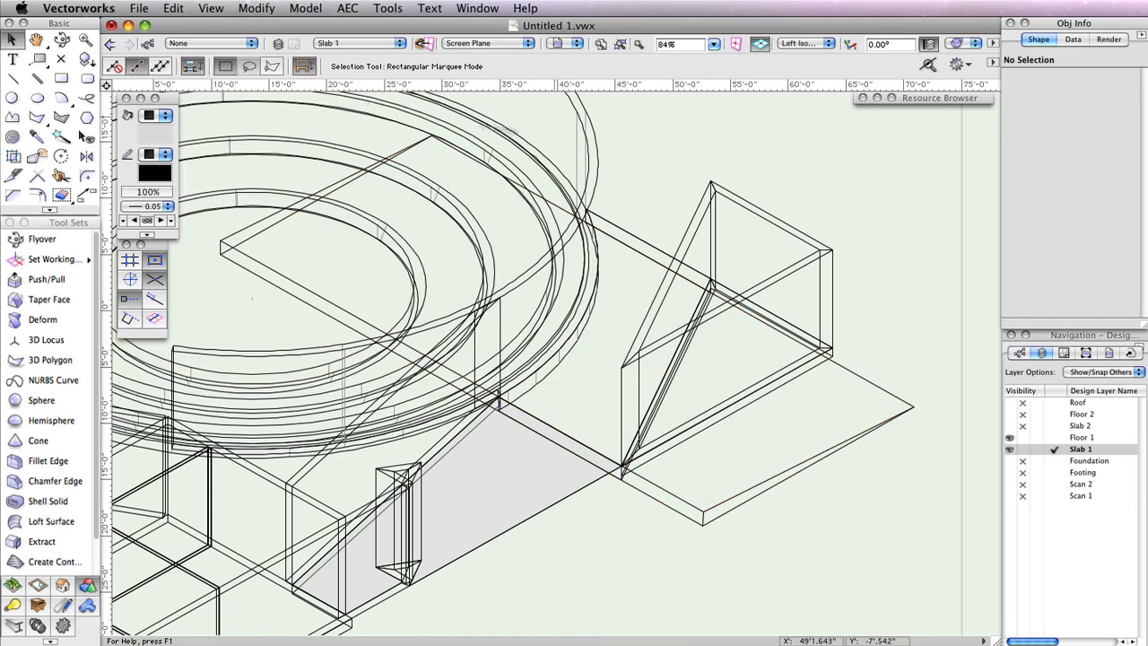
click(747, 494)
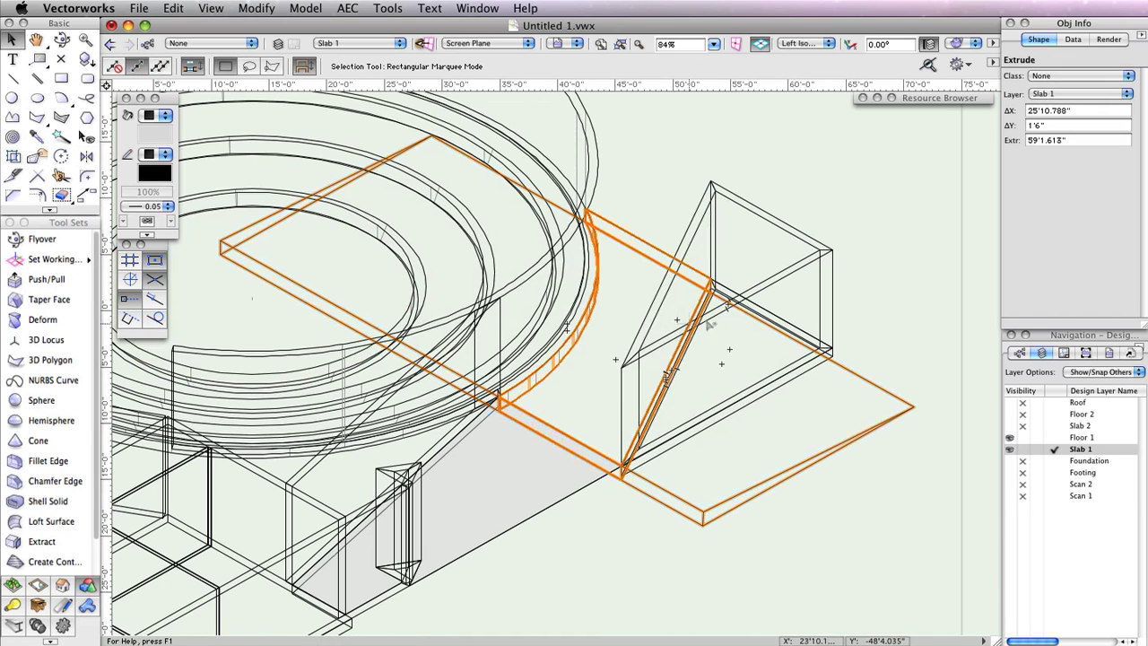
shift+click(594, 331)
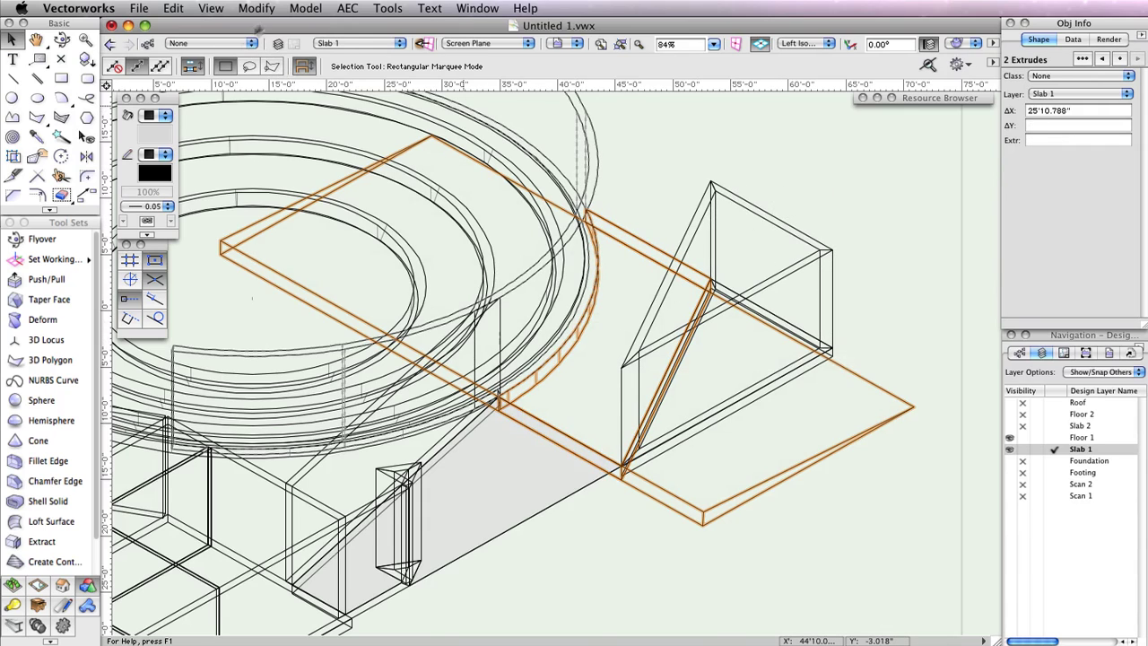
click(302, 7)
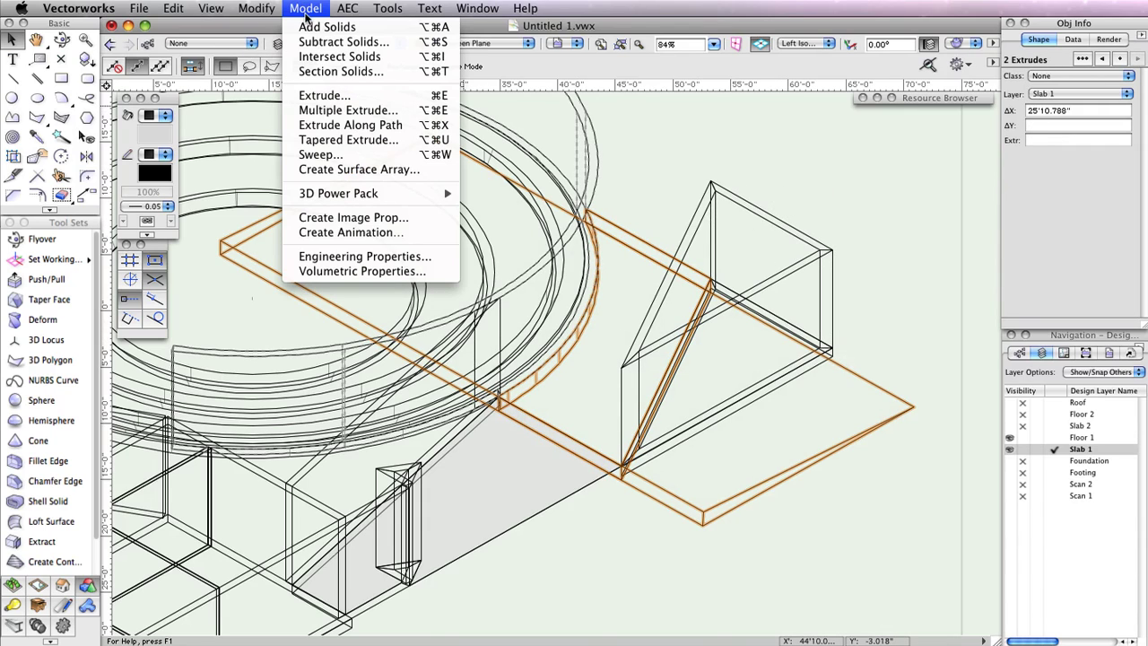
click(337, 56)
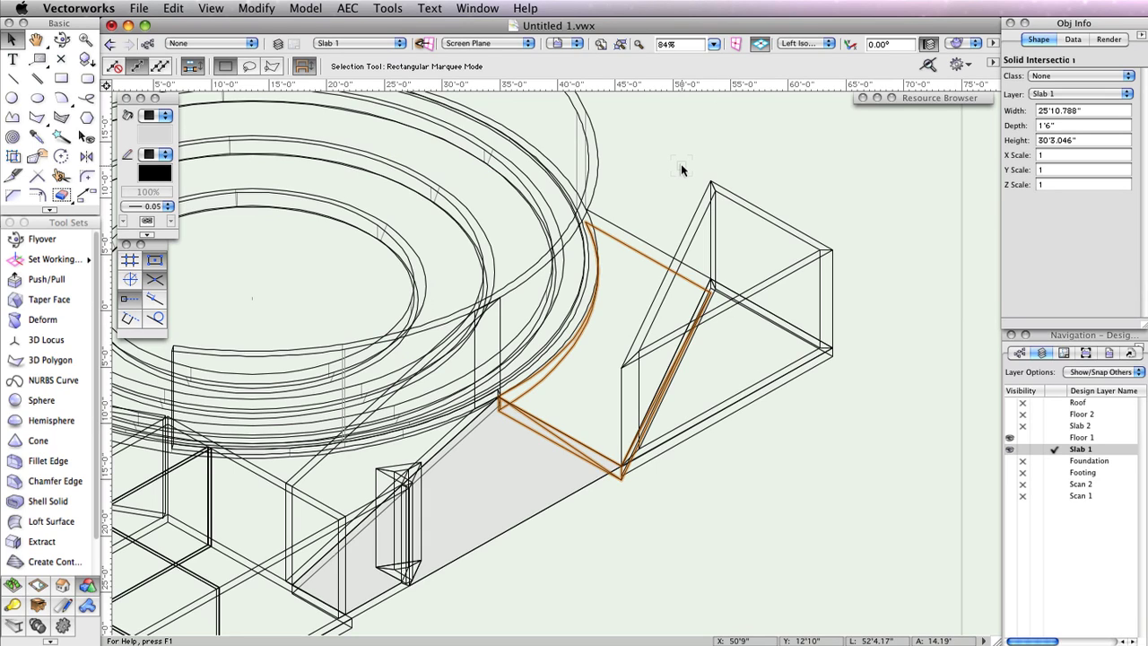
click(795, 46)
In Top/Plan view, draw a thin corner-to-corner rectangle along the bottom wall from the ramp's lower corner
click(811, 61)
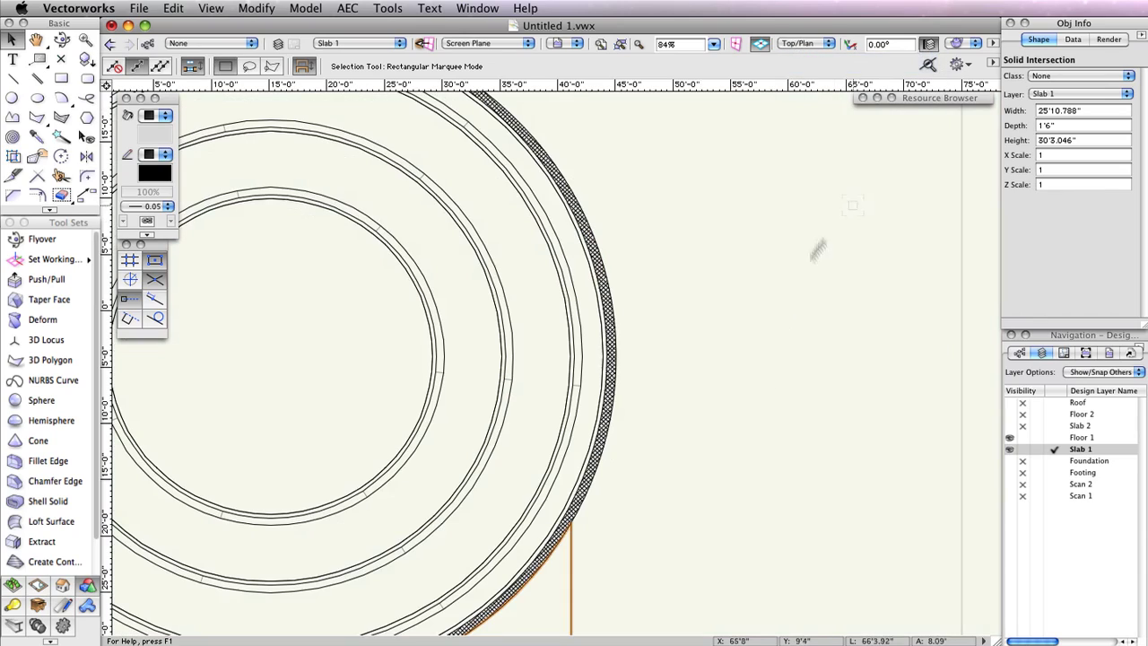
scroll(759, 457, down, 5)
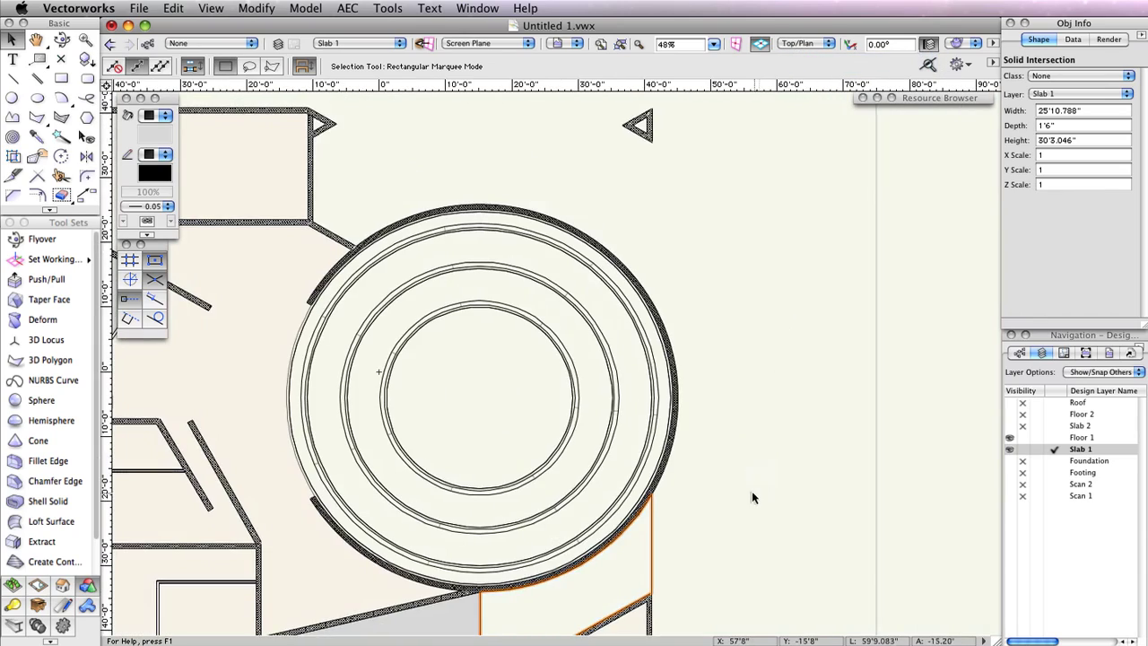
scroll(494, 568, up, 3)
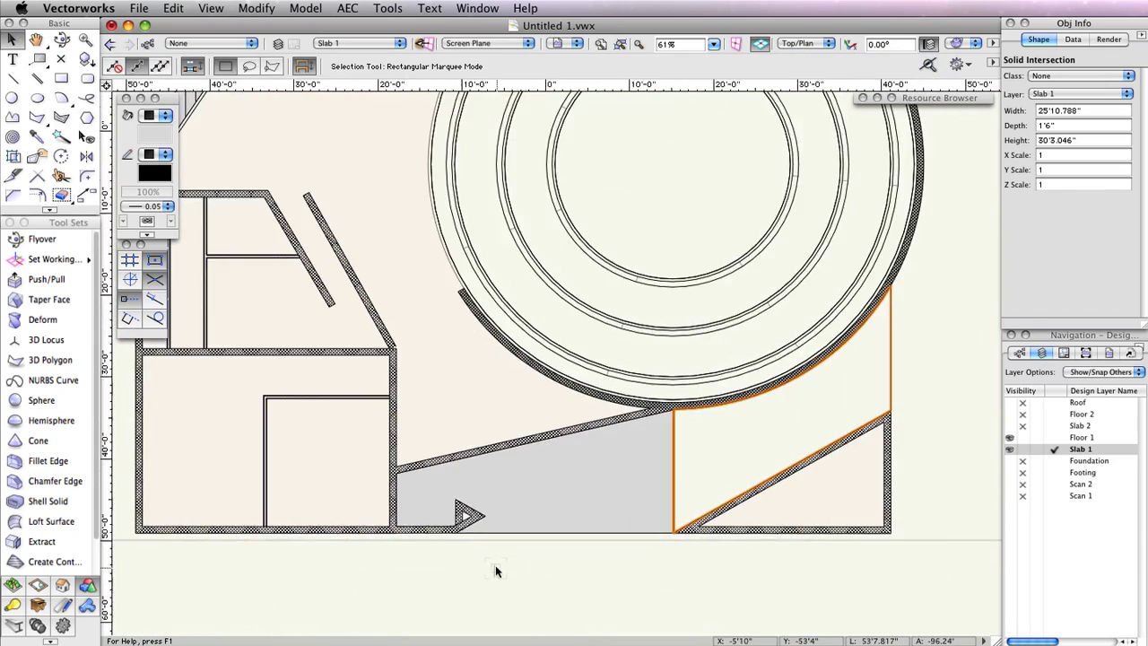
click(61, 78)
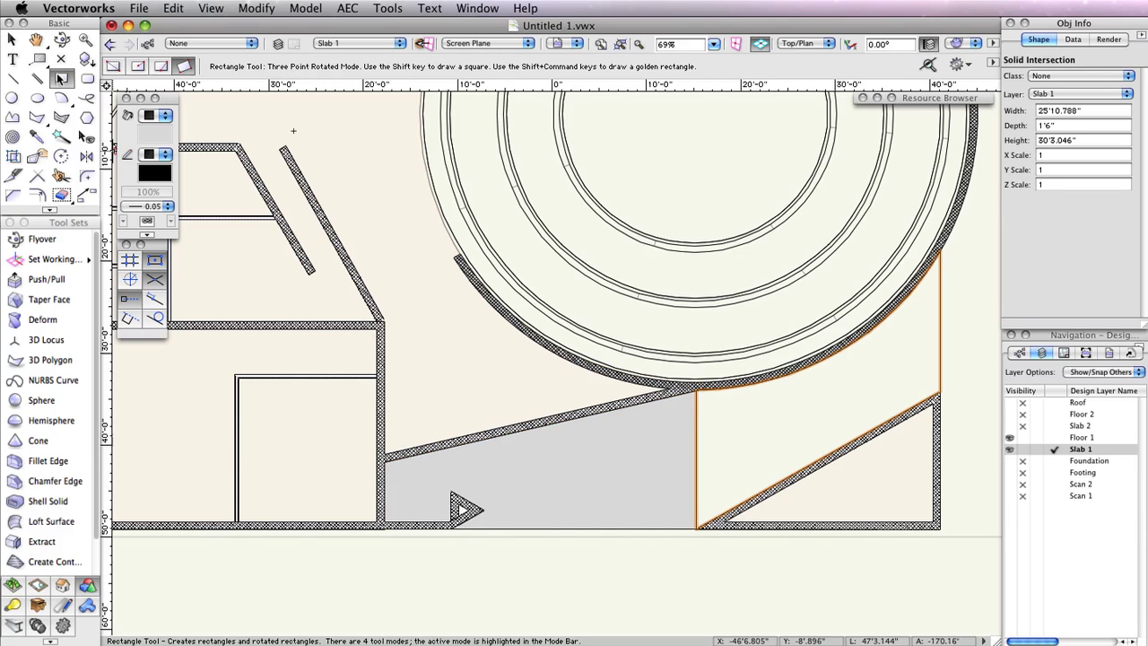
click(110, 66)
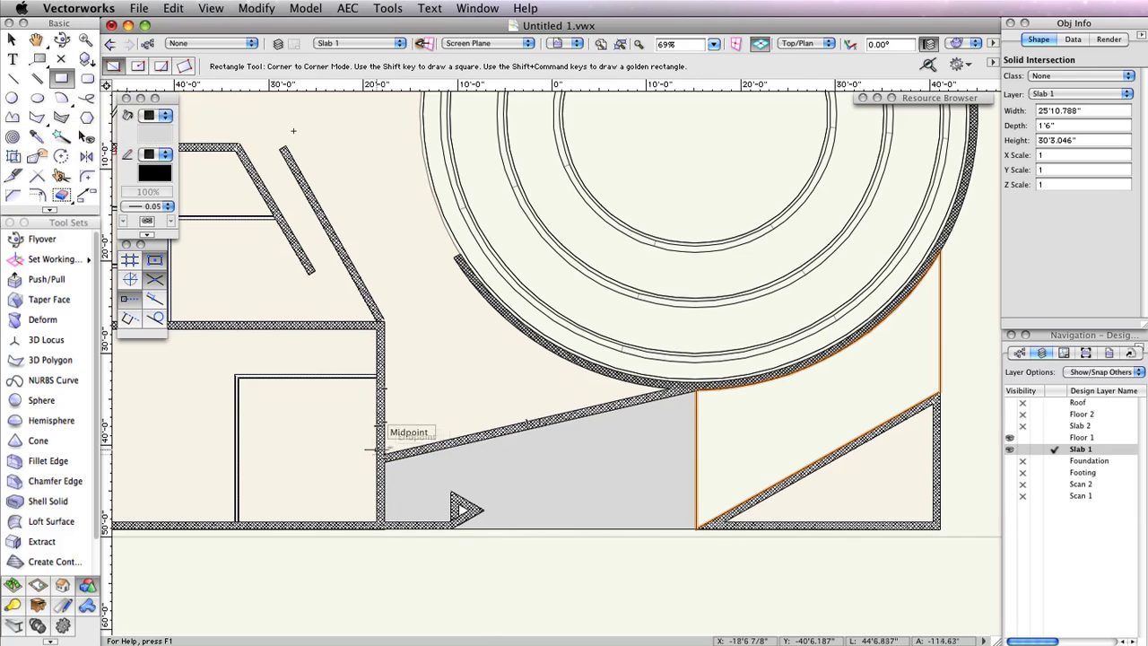
click(696, 529)
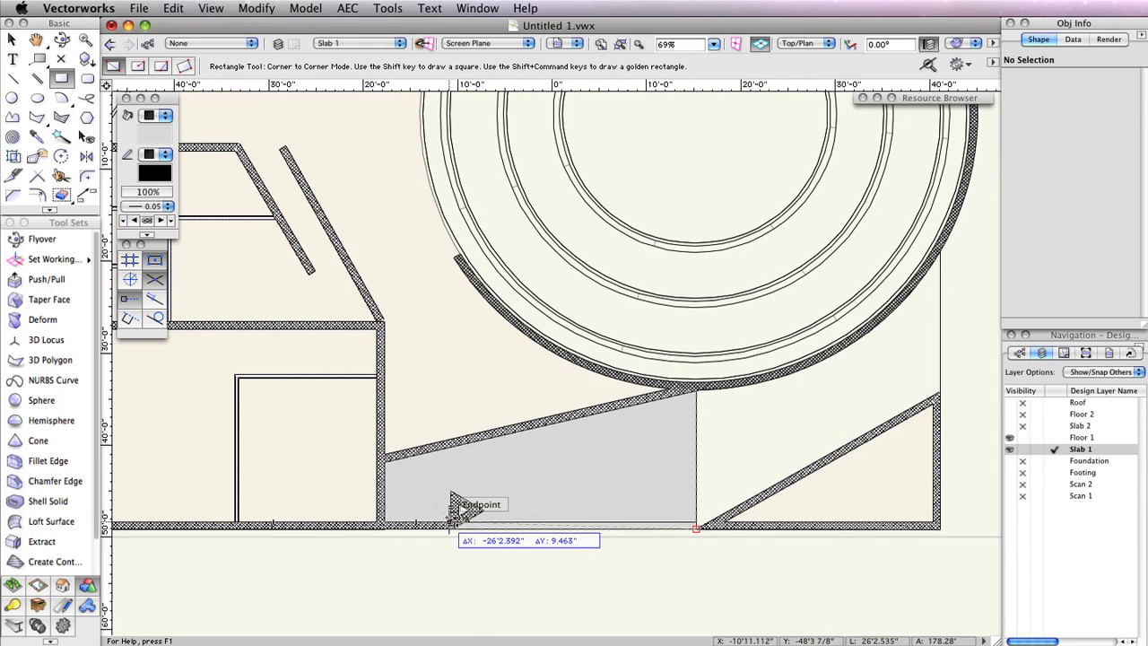
scroll(451, 520, up, 3)
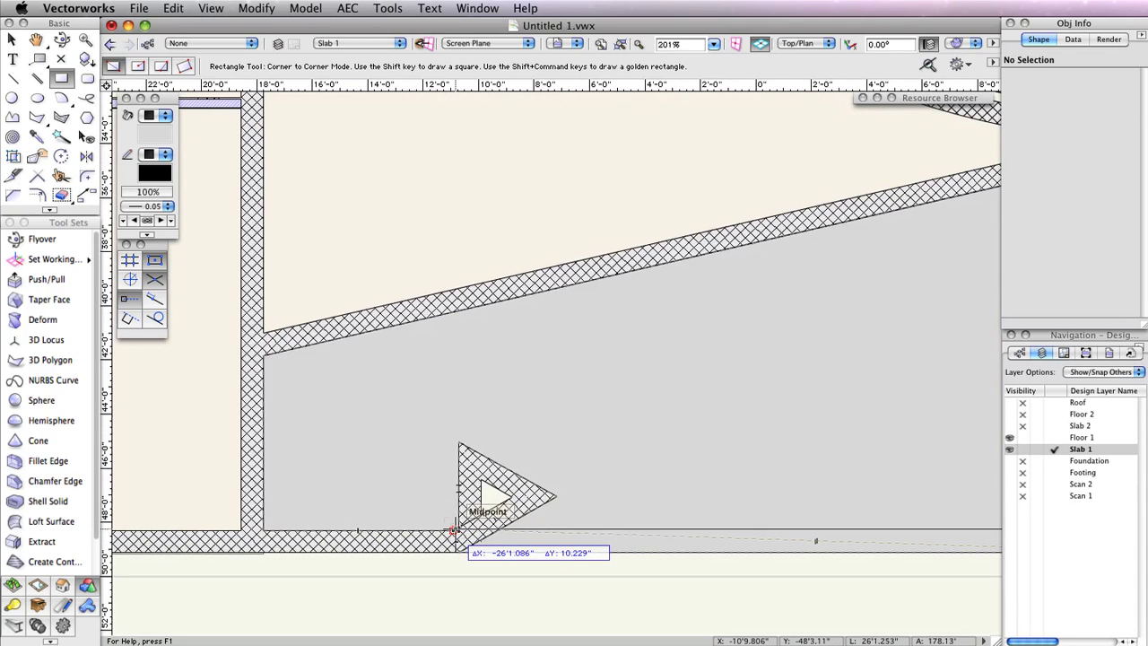
click(455, 529)
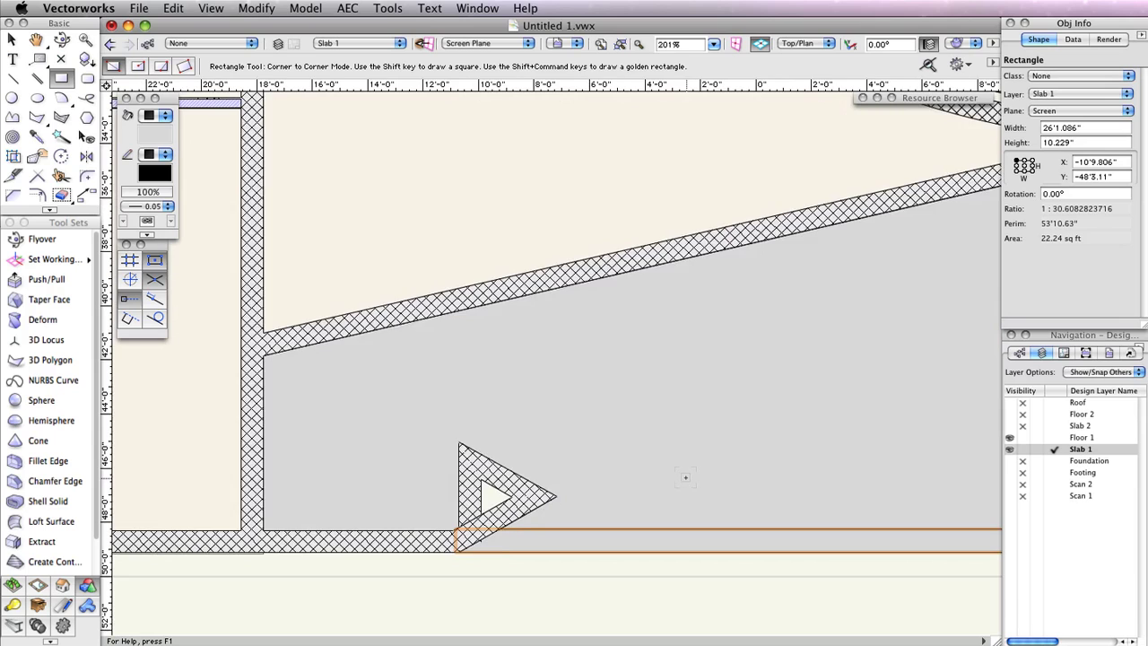
Move the 26'1.086" by 10.229" strip down onto the slab's bottom wall edge
scroll(689, 477, down, 1)
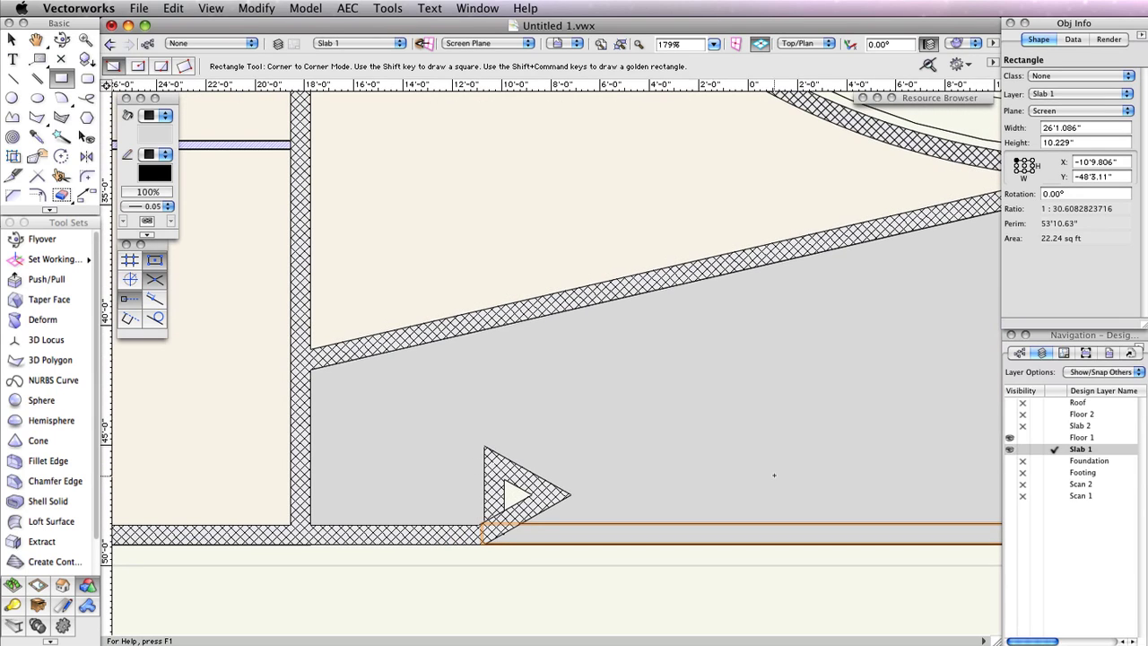
middle_drag(774, 476, 597, 456)
key(shift+Up)
key(shift+Right)
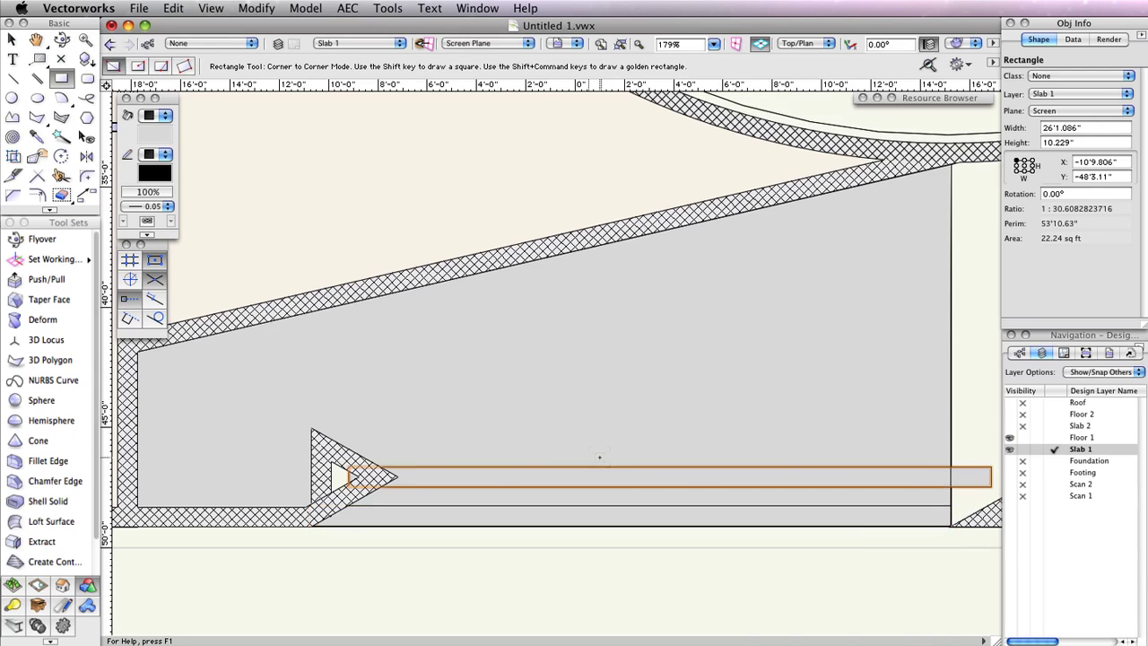
key(x)
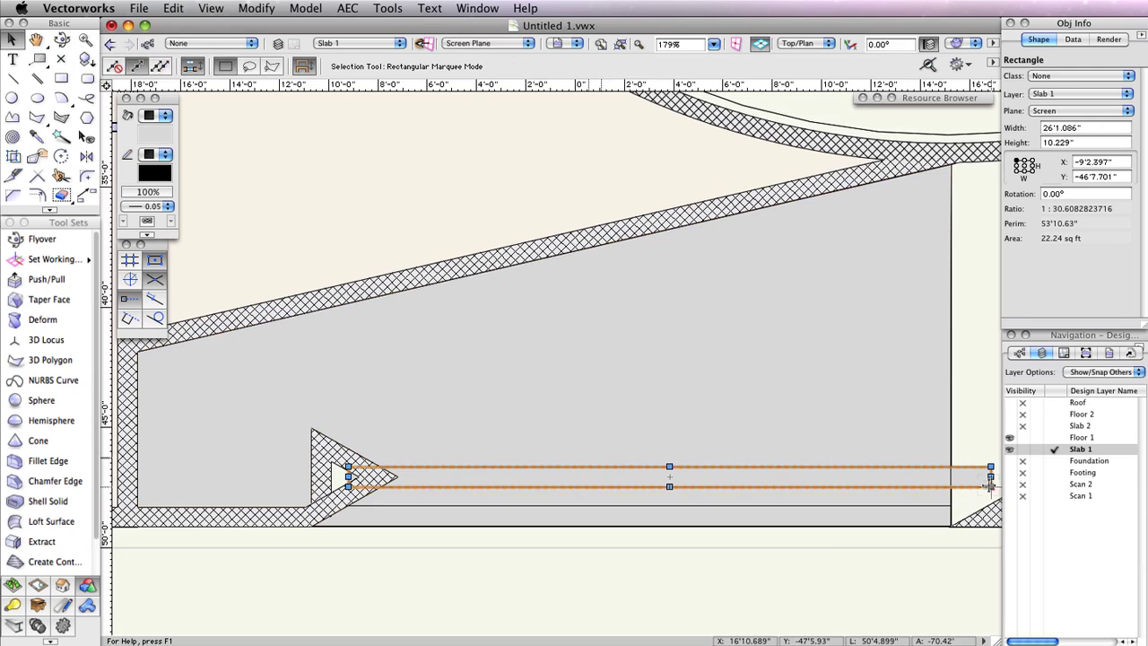
drag(989, 484, 950, 503)
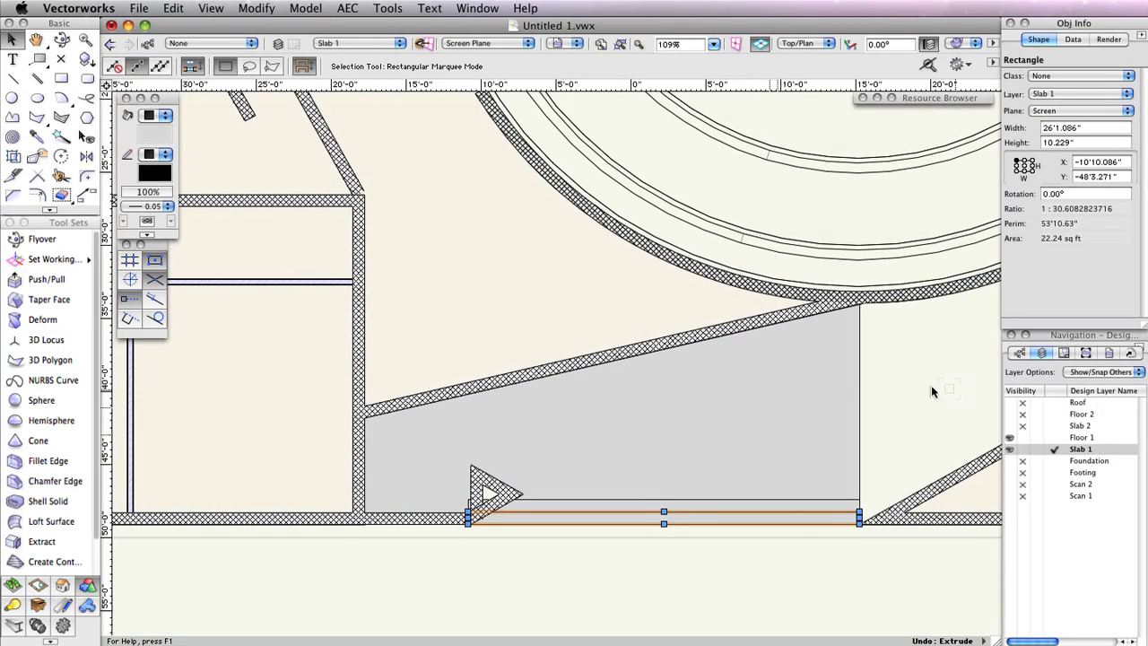
Extrude the grey slab polygon 1'6" and set its bottom elevation to -1'6"
click(846, 392)
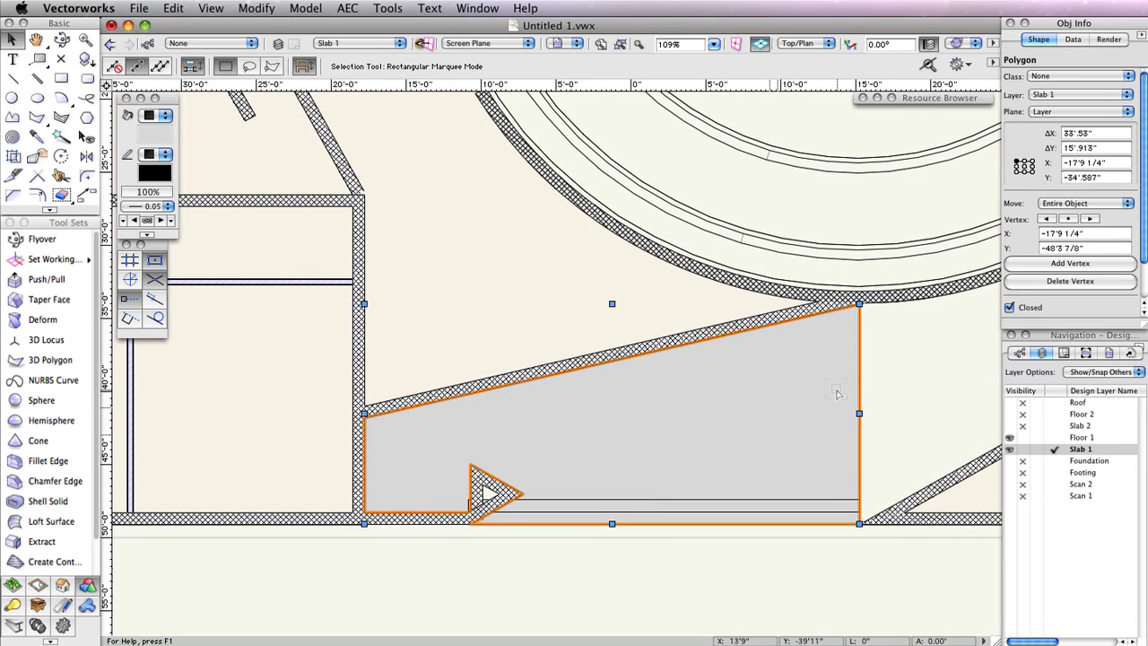
click(306, 8)
click(322, 96)
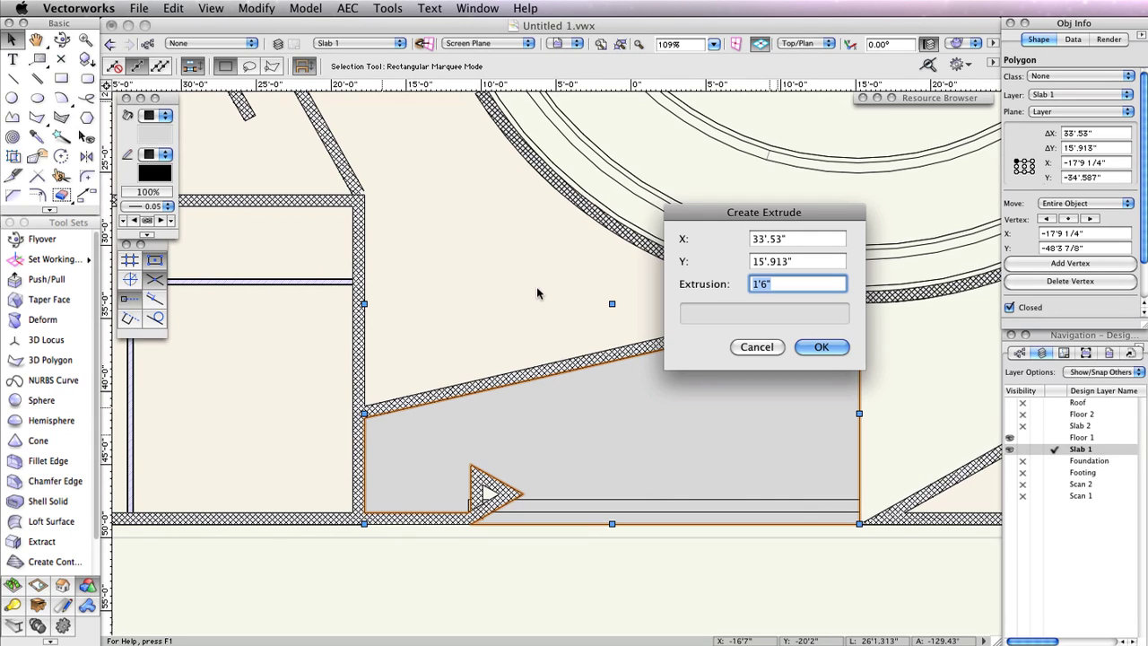
click(798, 345)
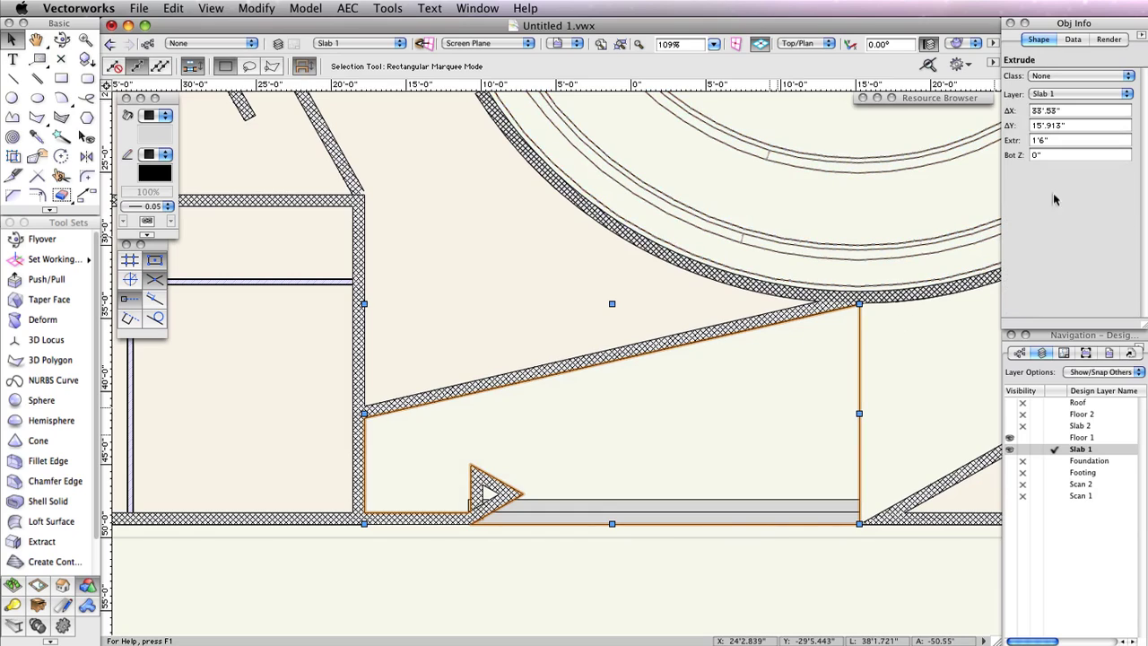
click(1048, 154)
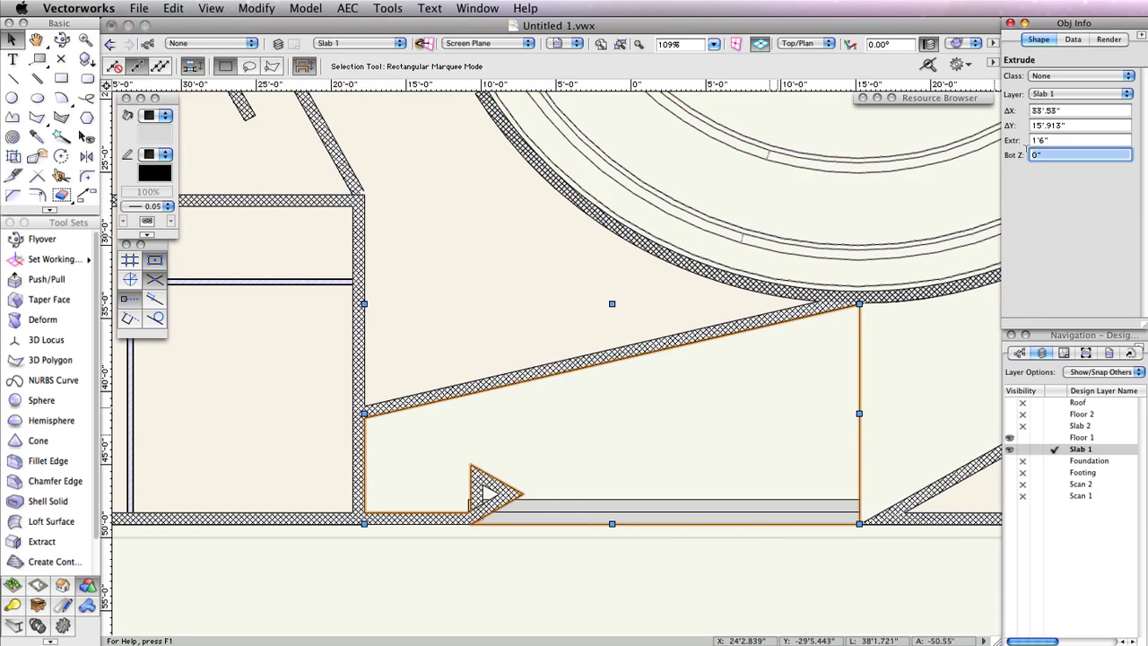
text(-18)
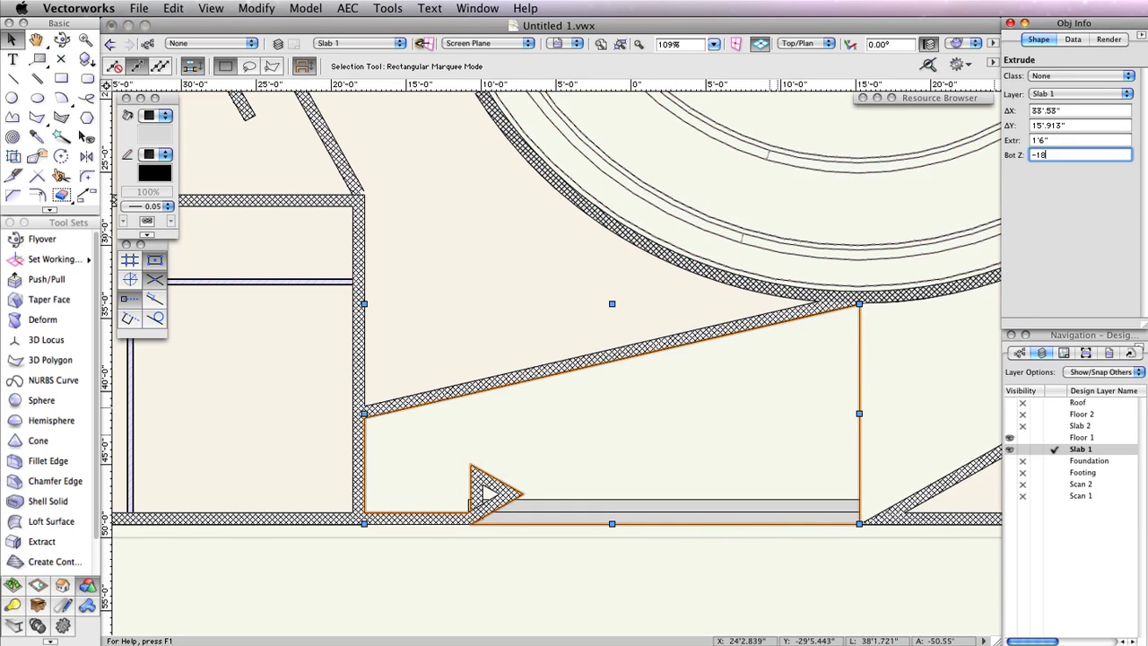
key(Return)
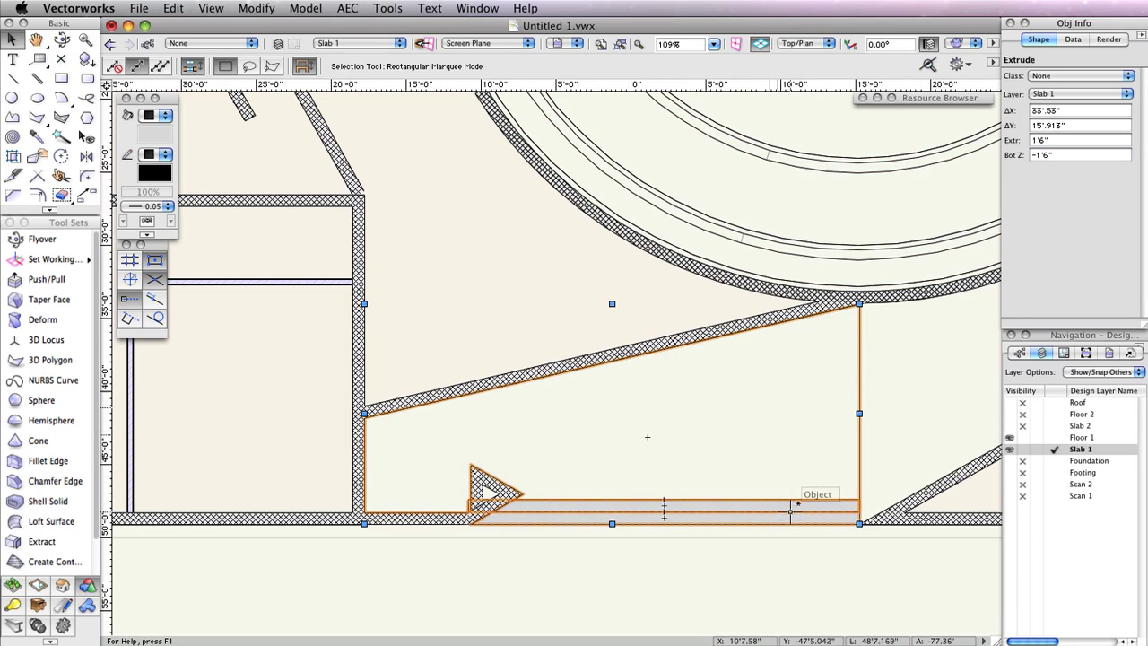
Extrude the thin bottom-wall strip 1'6" and set its bottom elevation to -1'0"
click(812, 508)
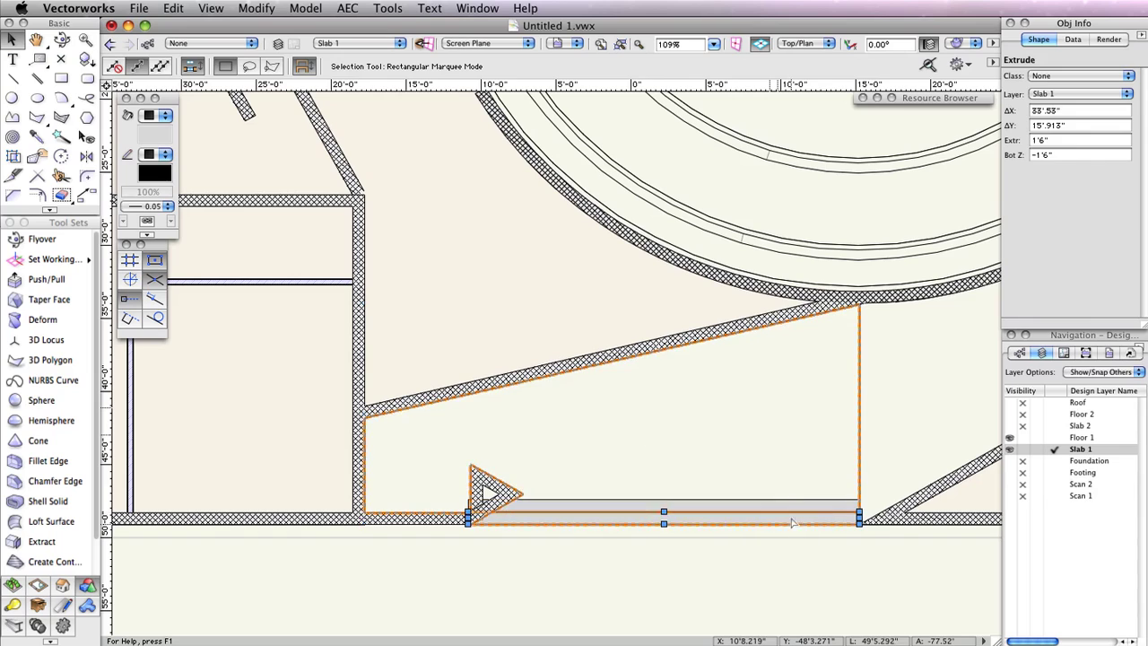
click(291, 8)
click(334, 96)
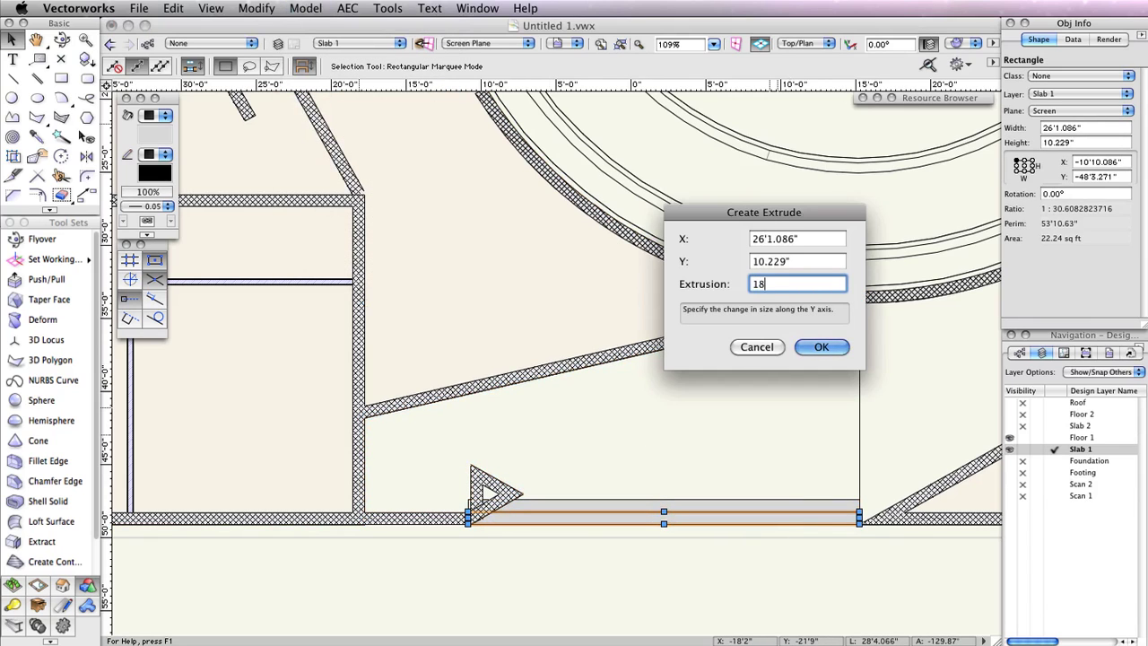
click(820, 348)
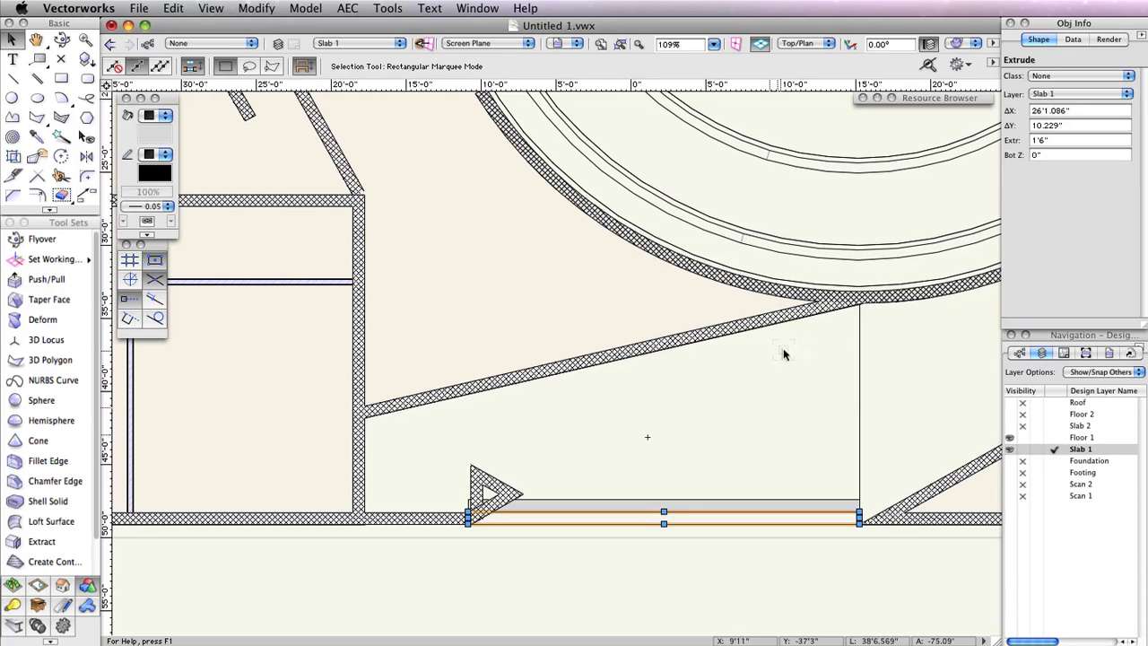
click(1055, 153)
double_click(1056, 152)
text(-12)
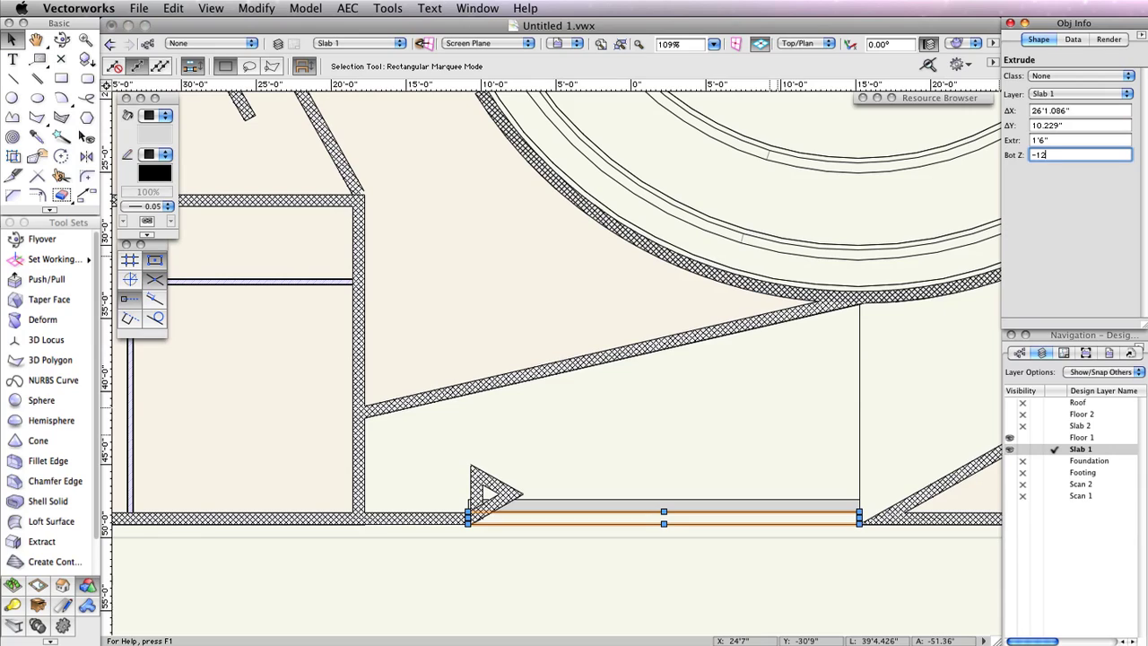
key(Return)
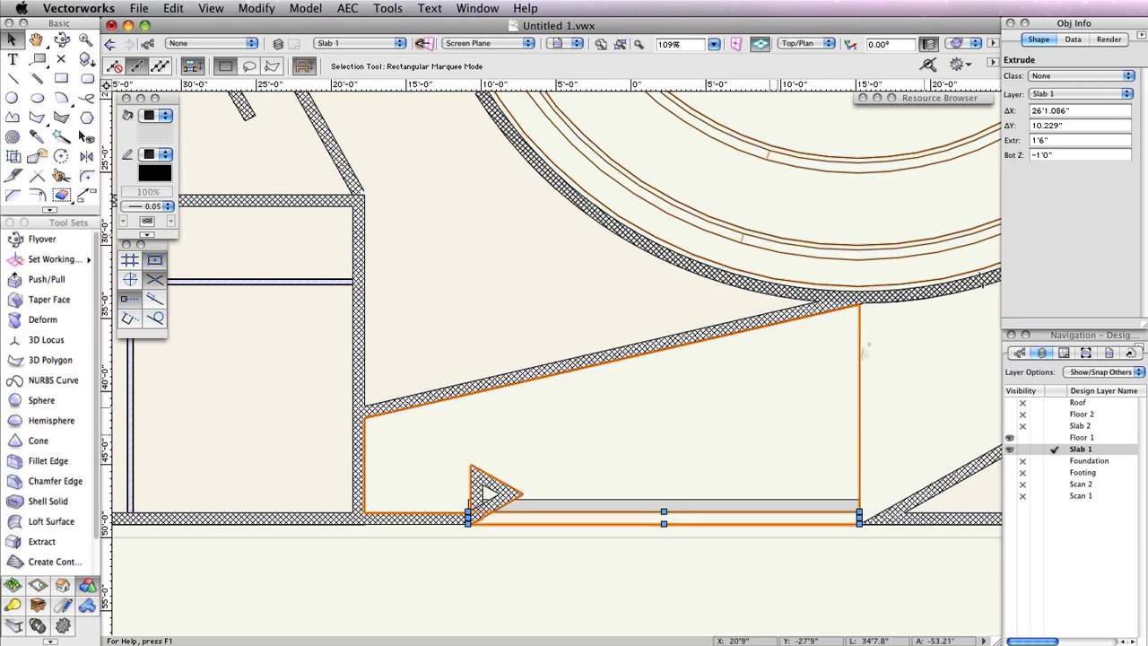
Extrude the second strip rectangle 1'6" with its bottom elevation at -6"
click(784, 500)
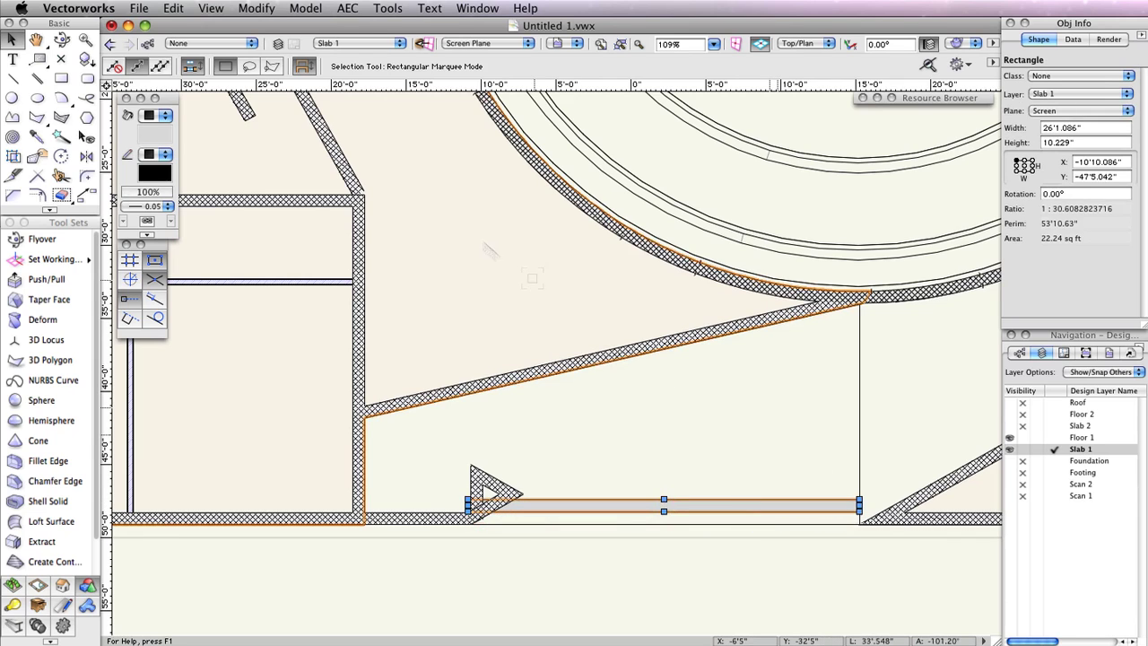
click(305, 8)
click(332, 96)
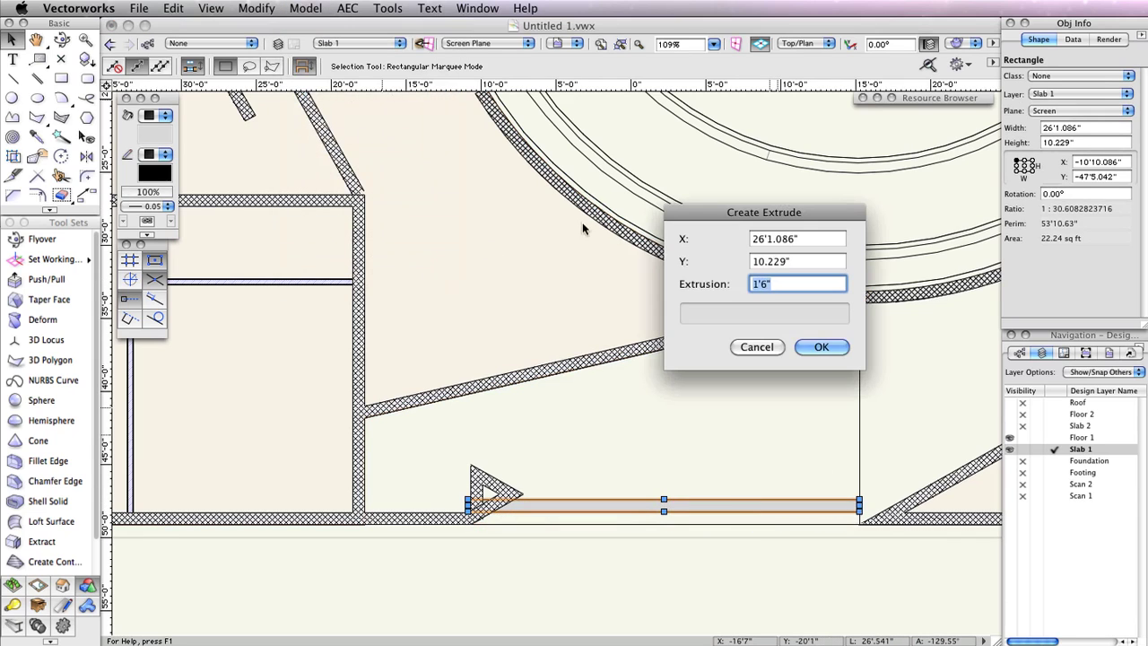
click(820, 346)
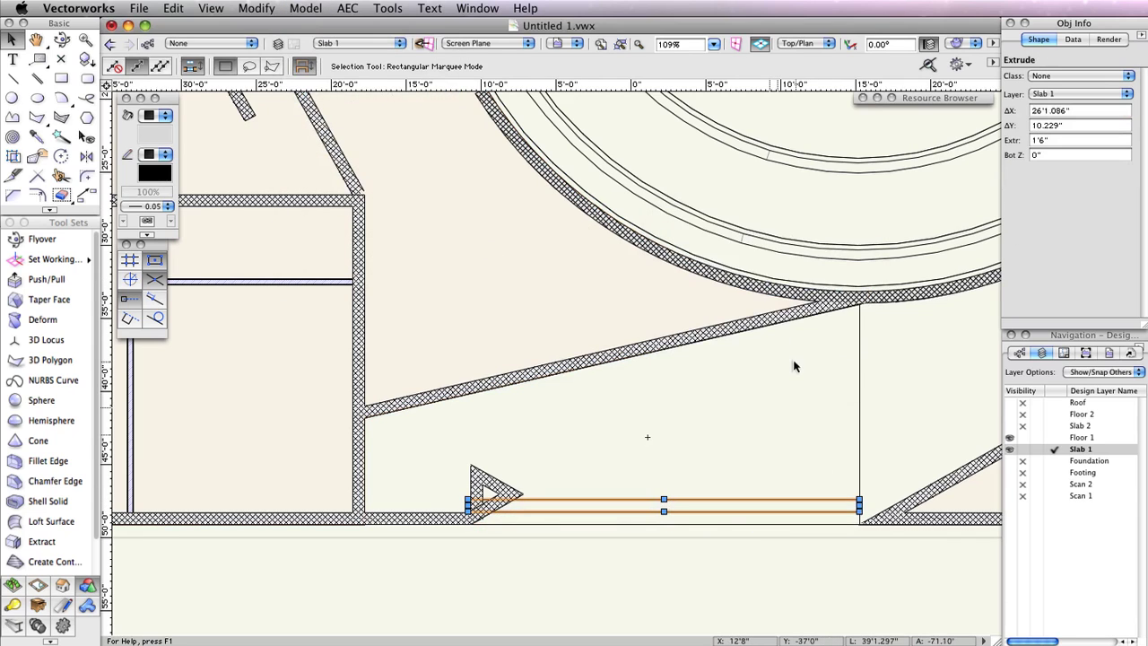
click(1043, 154)
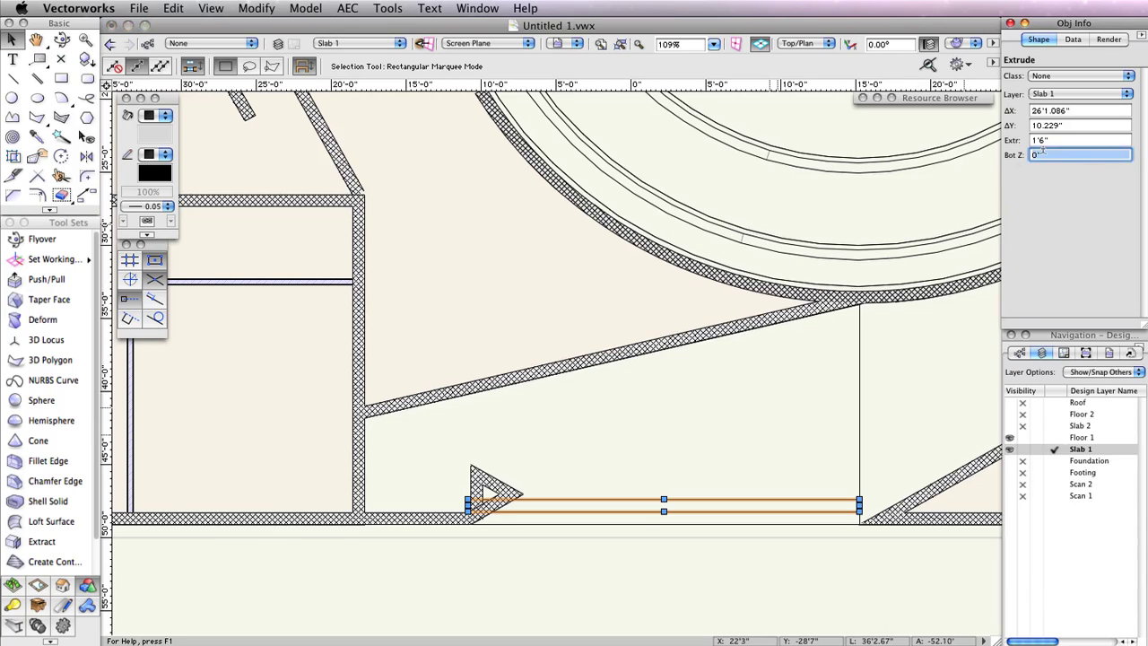
text(-6)
key(Return)
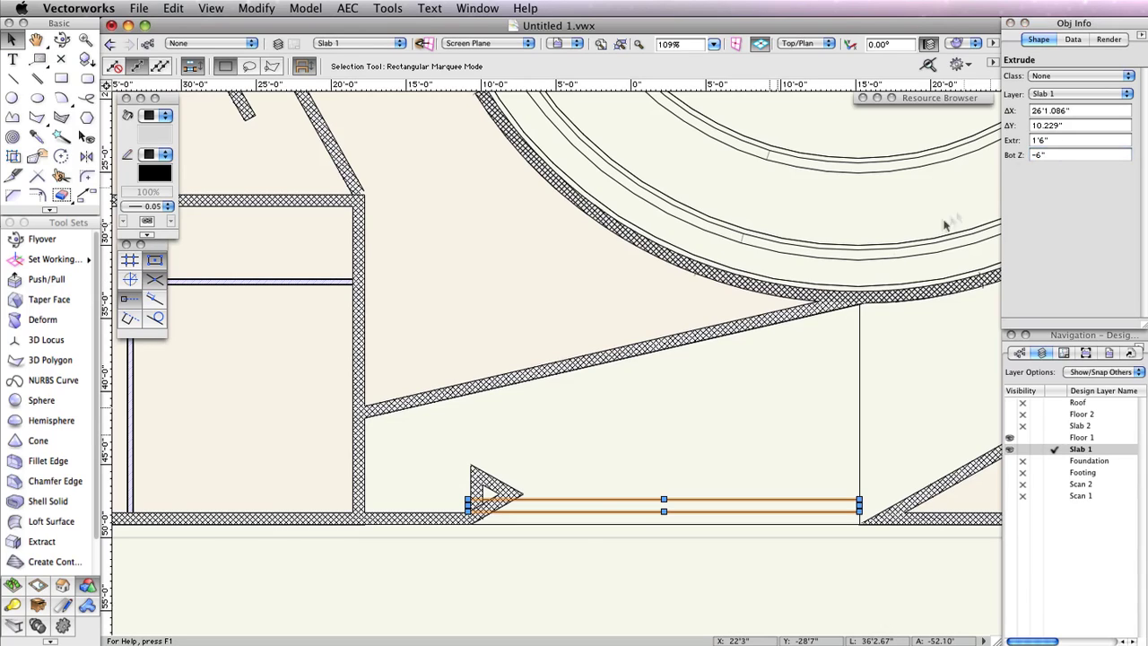
Subtract both strip extrudes from the slab solid, keeping the large slab as the object cut
click(555, 594)
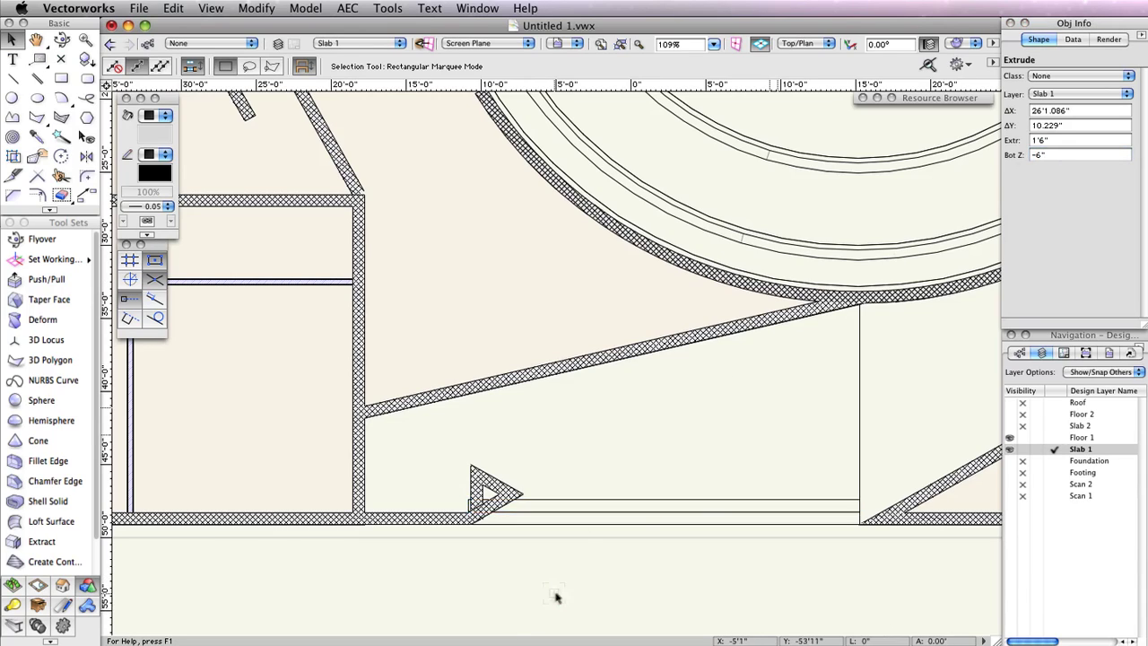
click(695, 513)
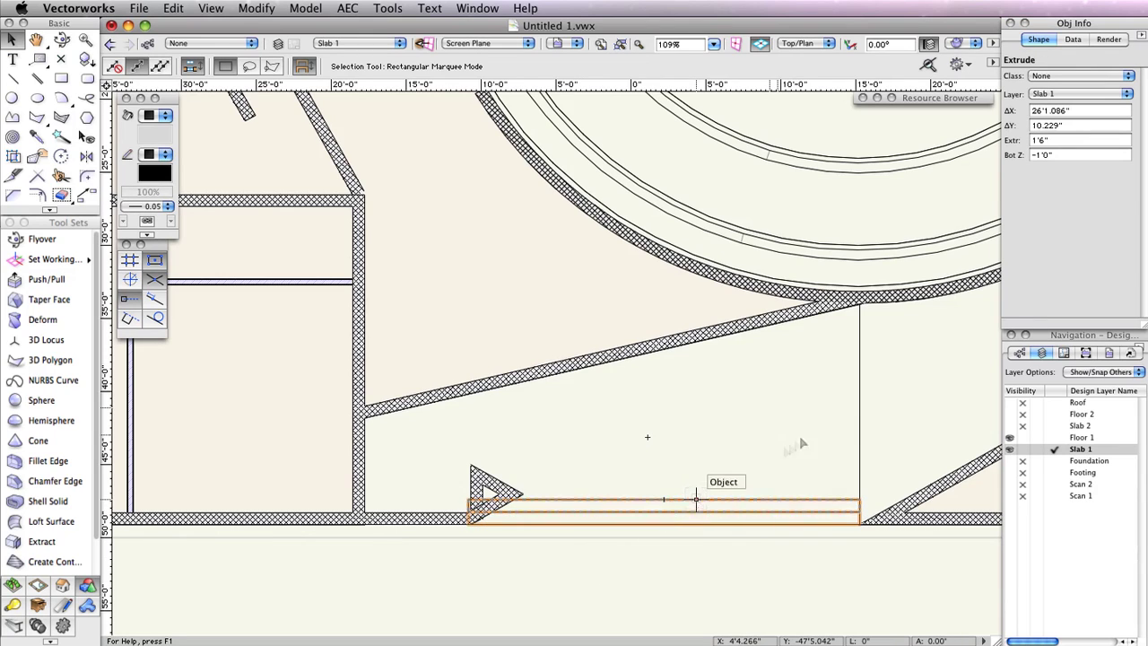
shift+click(859, 401)
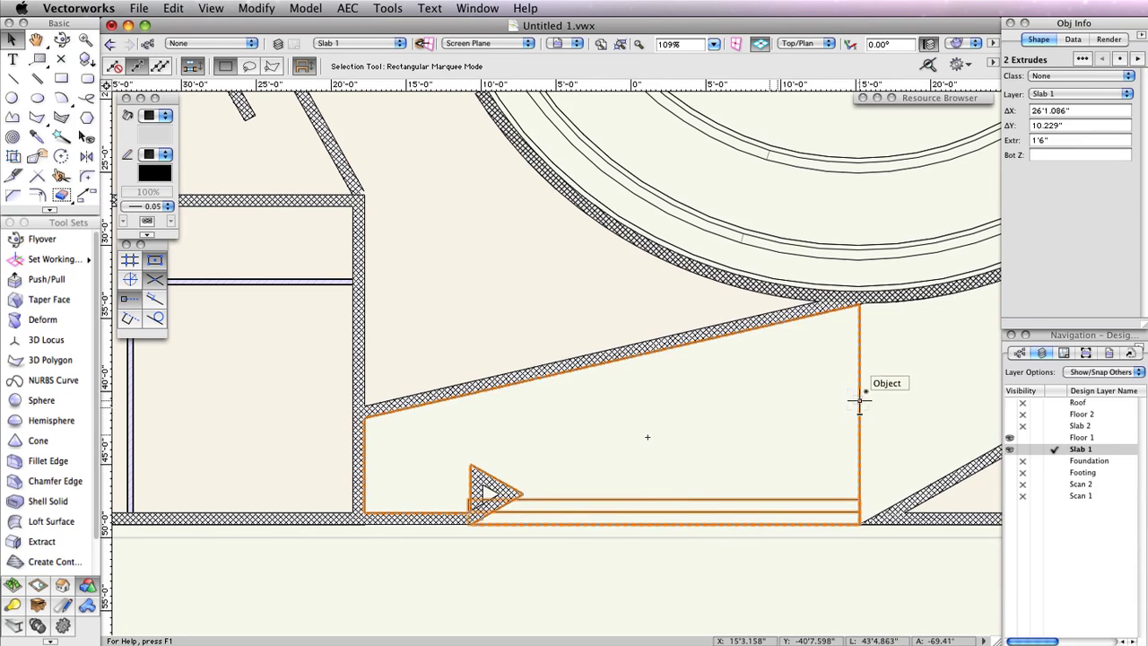
click(318, 8)
click(327, 42)
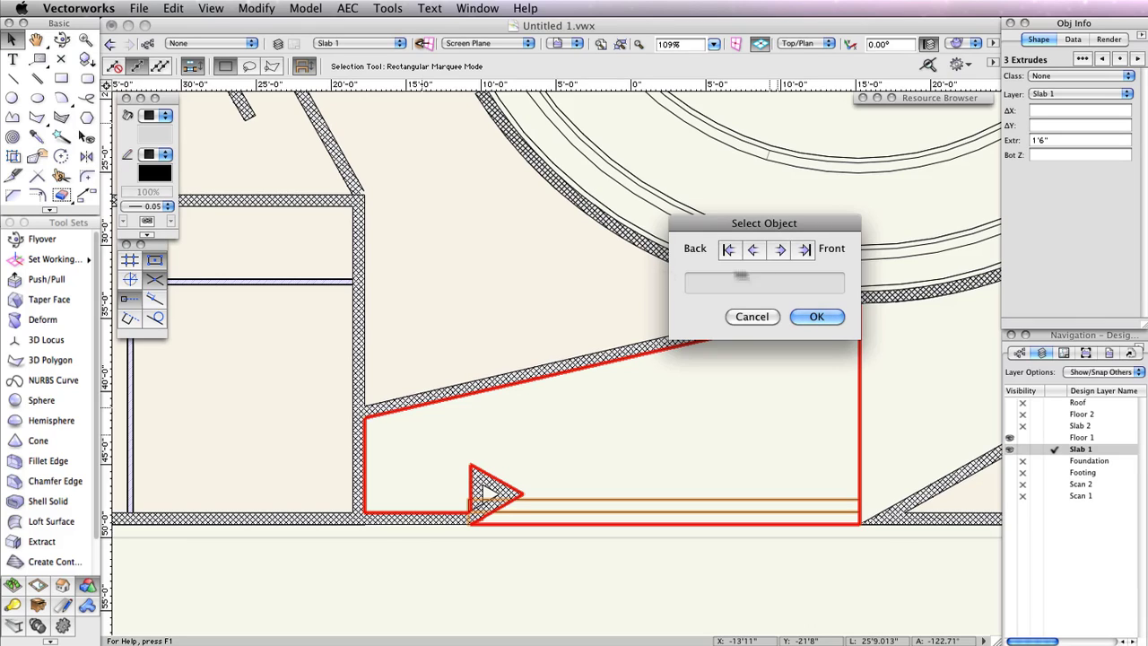
click(778, 249)
click(755, 250)
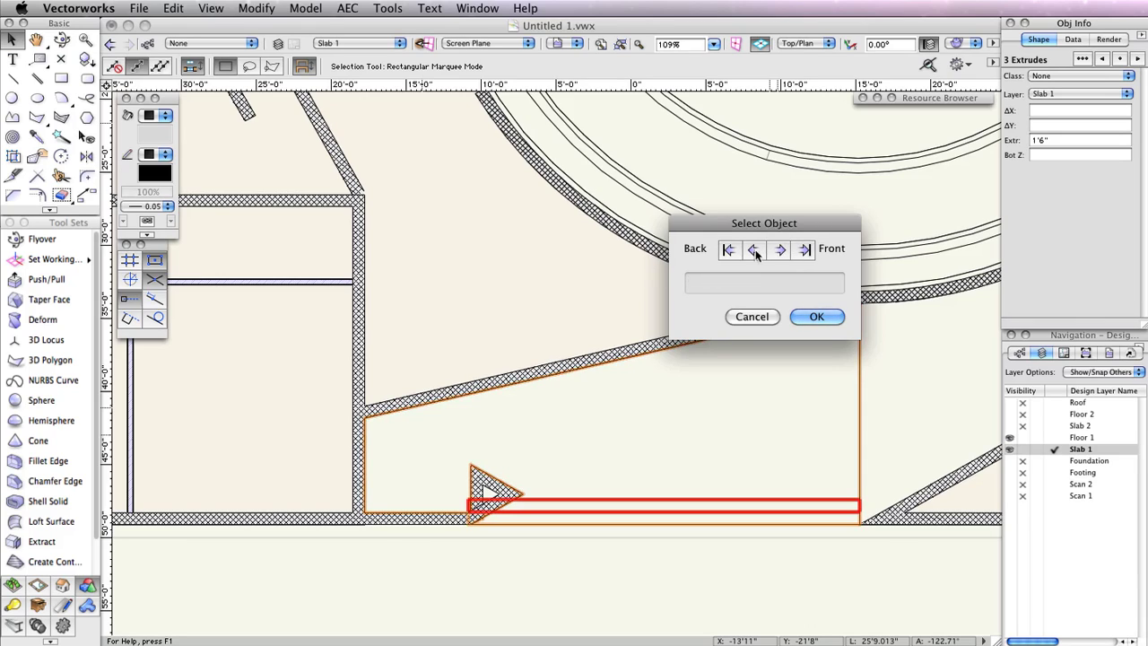
click(755, 249)
click(816, 317)
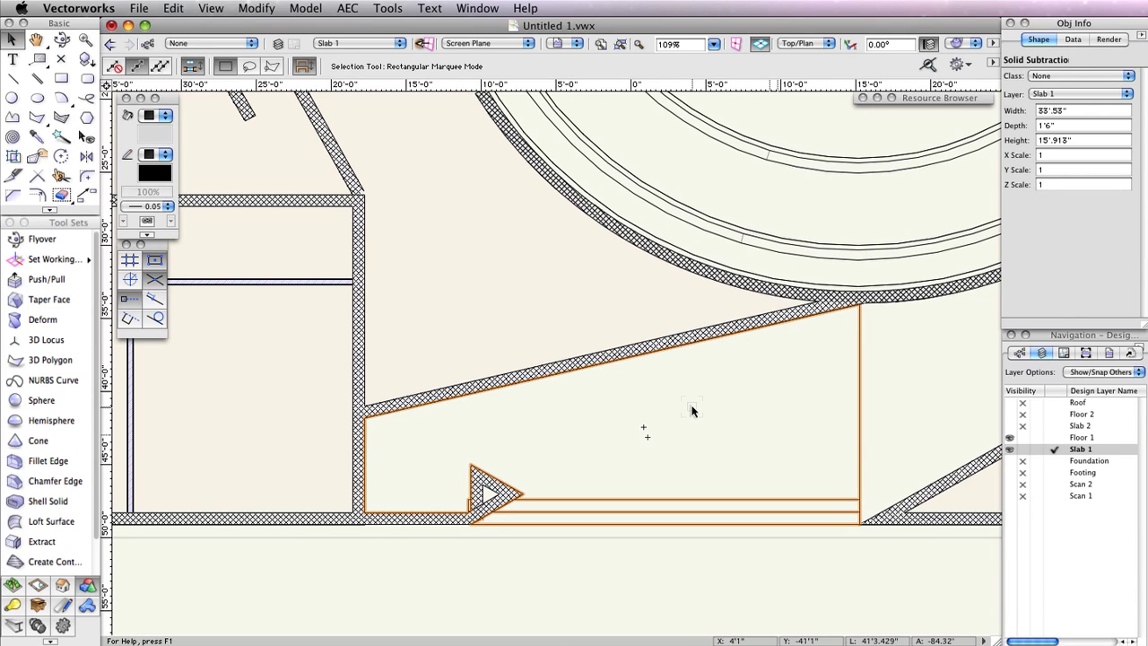
Draw a three-point arc along the curved wall's outer edge: 98.99°, radius 29'11.186"
scroll(681, 410, down, 5)
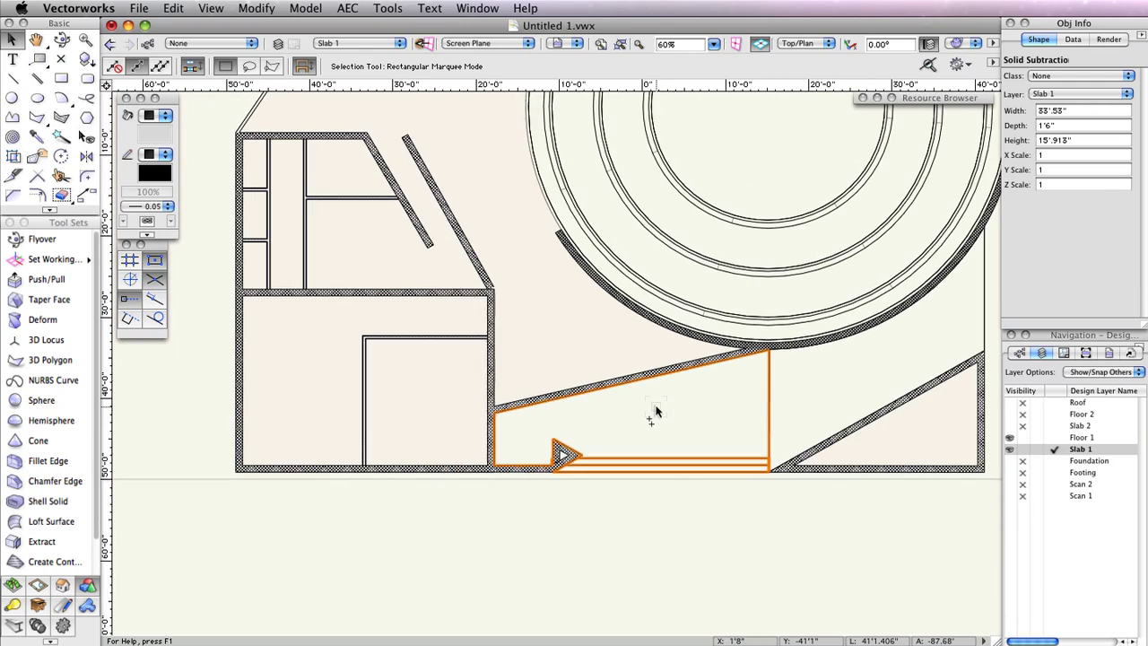
scroll(654, 411, down, 1)
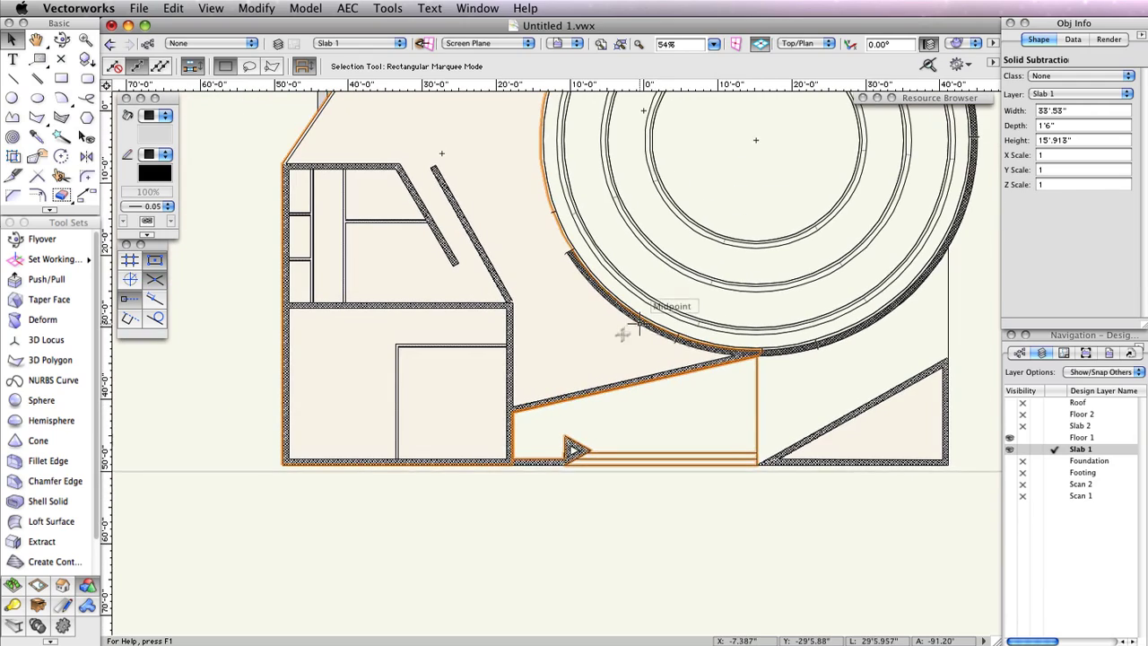
scroll(889, 335, up, 5)
scroll(832, 199, up, 3)
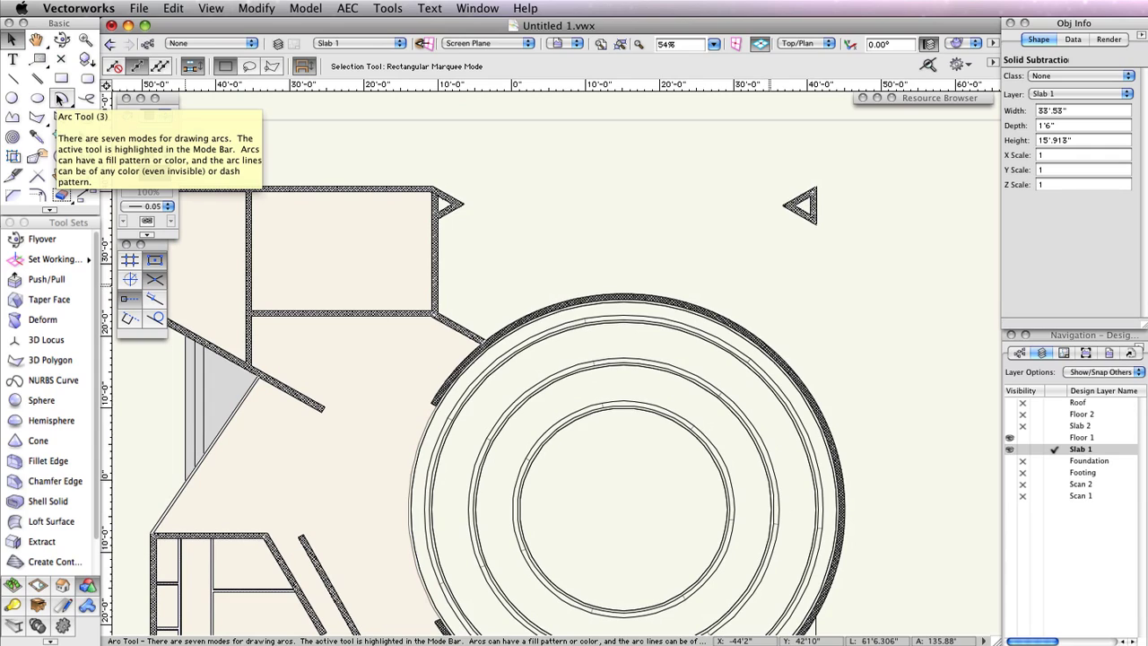
click(59, 99)
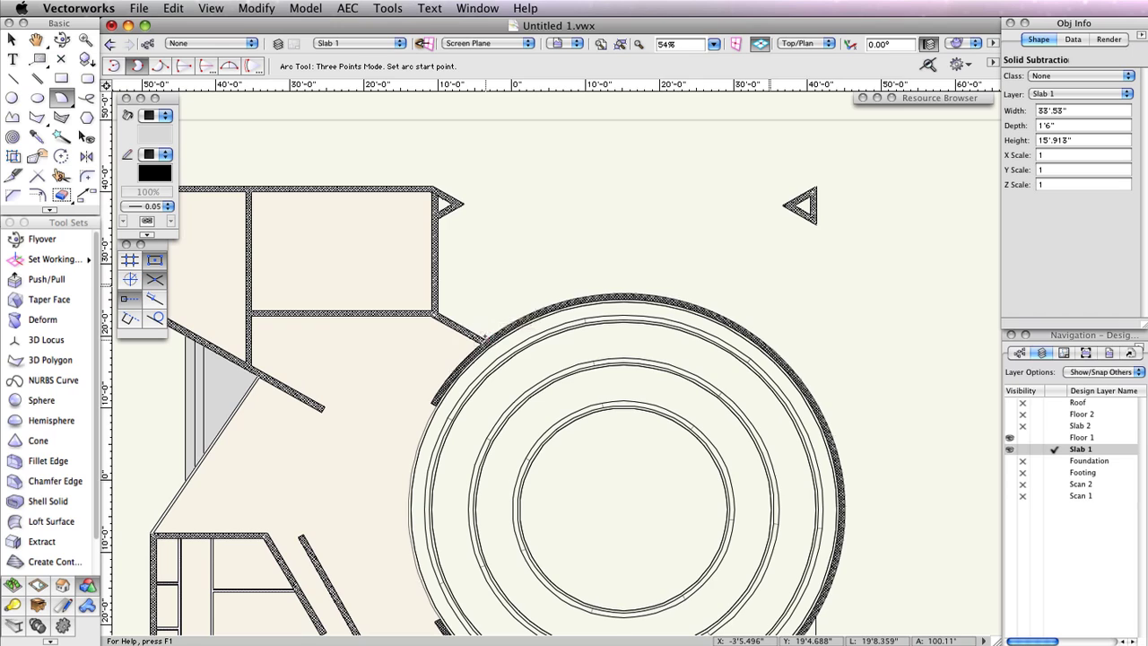
click(484, 339)
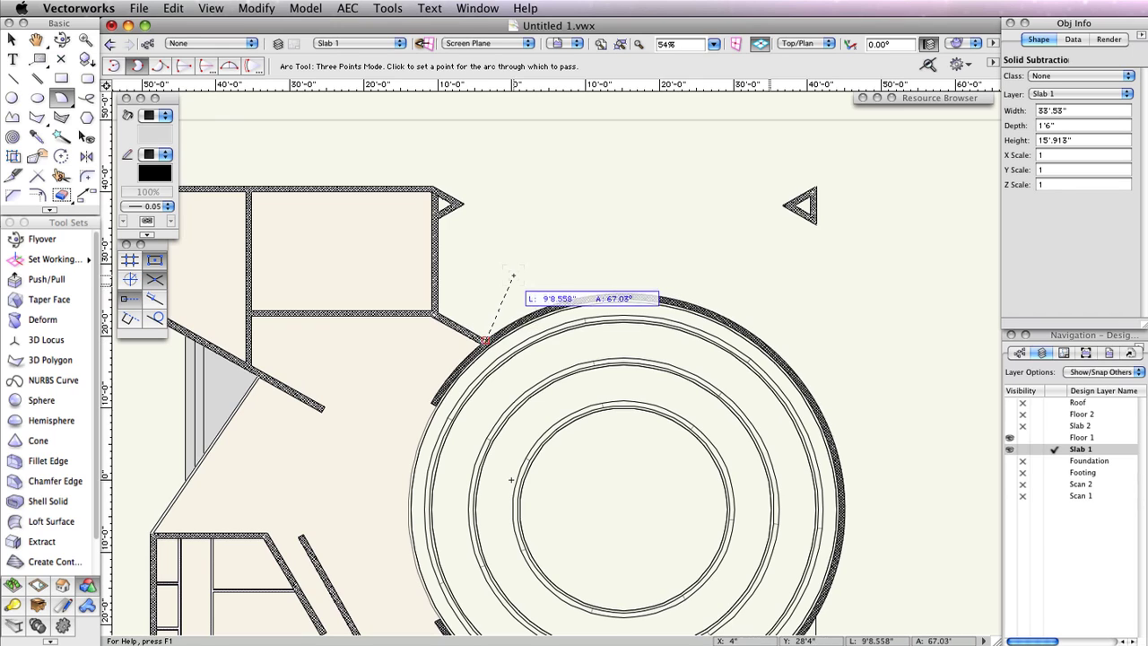
click(648, 296)
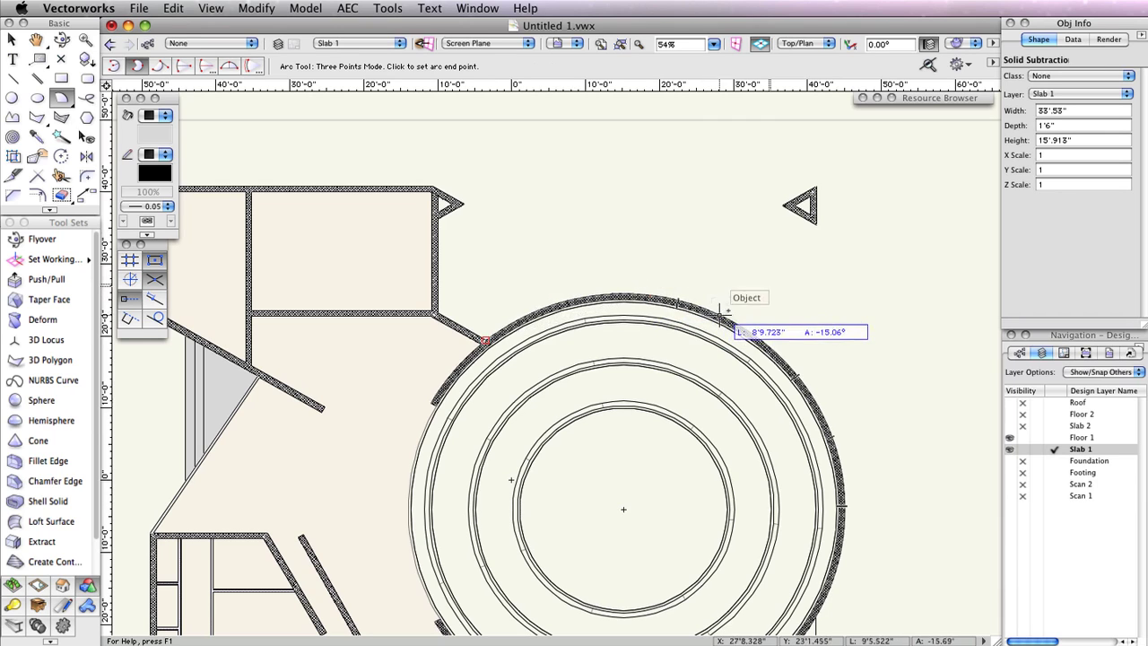
scroll(751, 318, up, 1)
scroll(751, 319, up, 2)
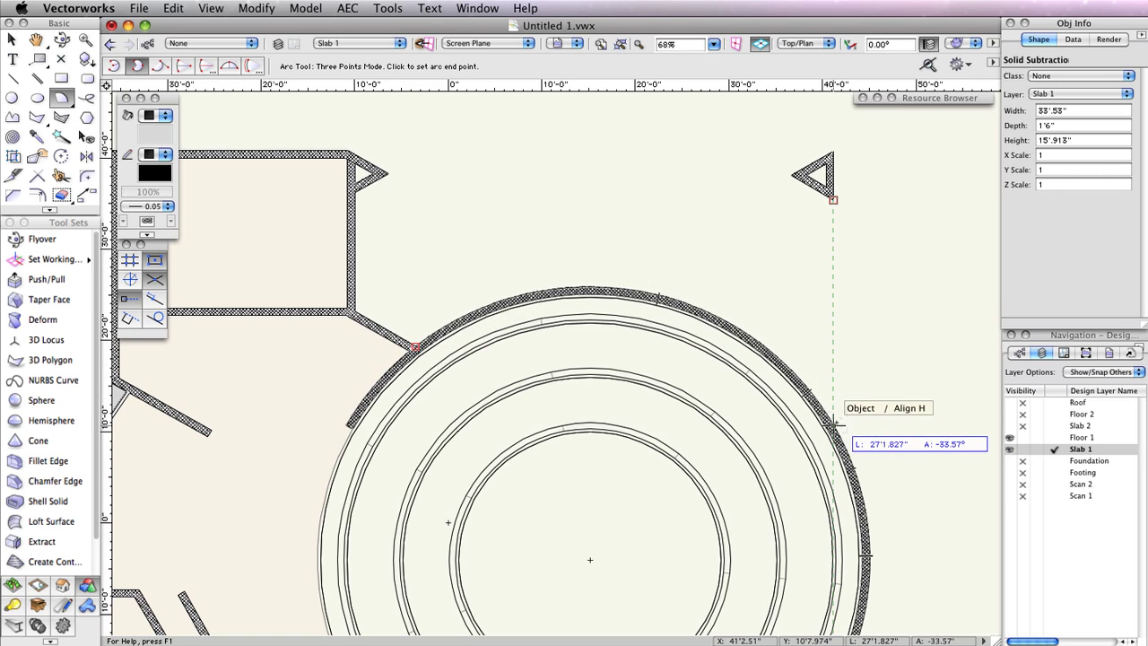
click(834, 423)
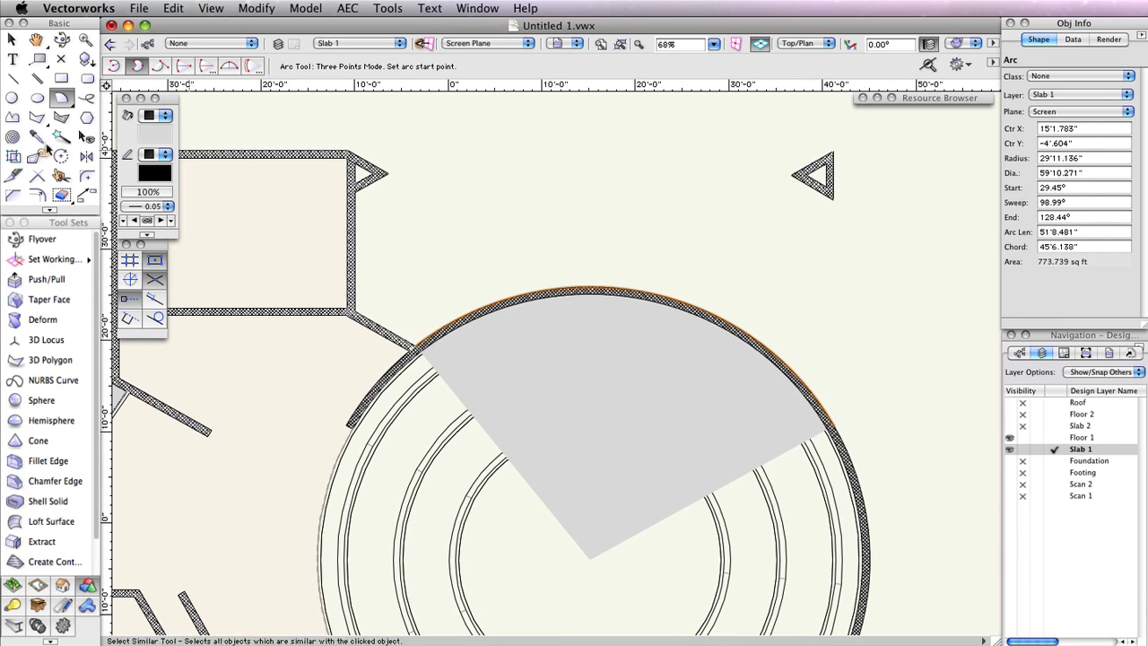
Trace a 51'11.381" by 30'1.388" polygon around the triangles and top walls between the arc's ends, then select all
click(36, 116)
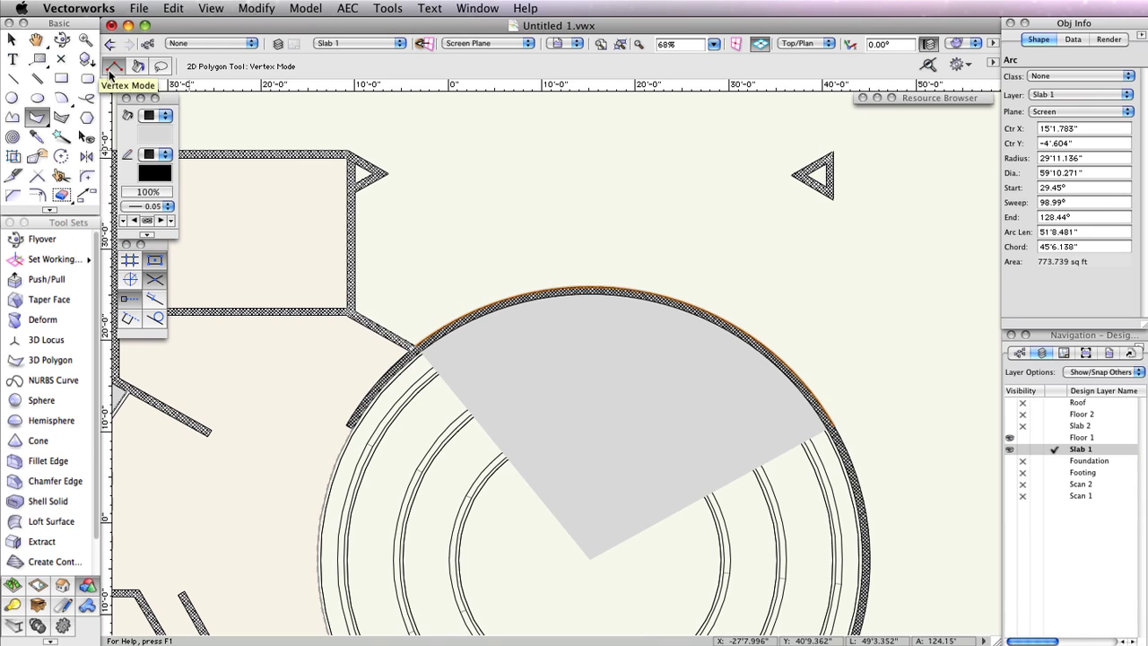
click(832, 427)
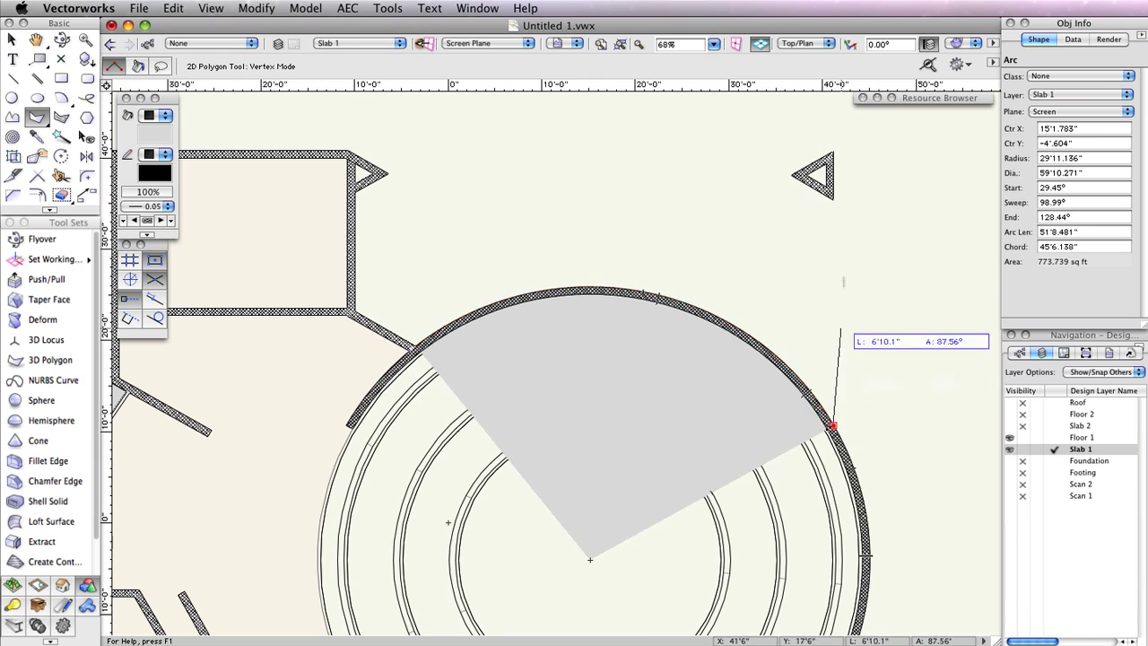
click(832, 199)
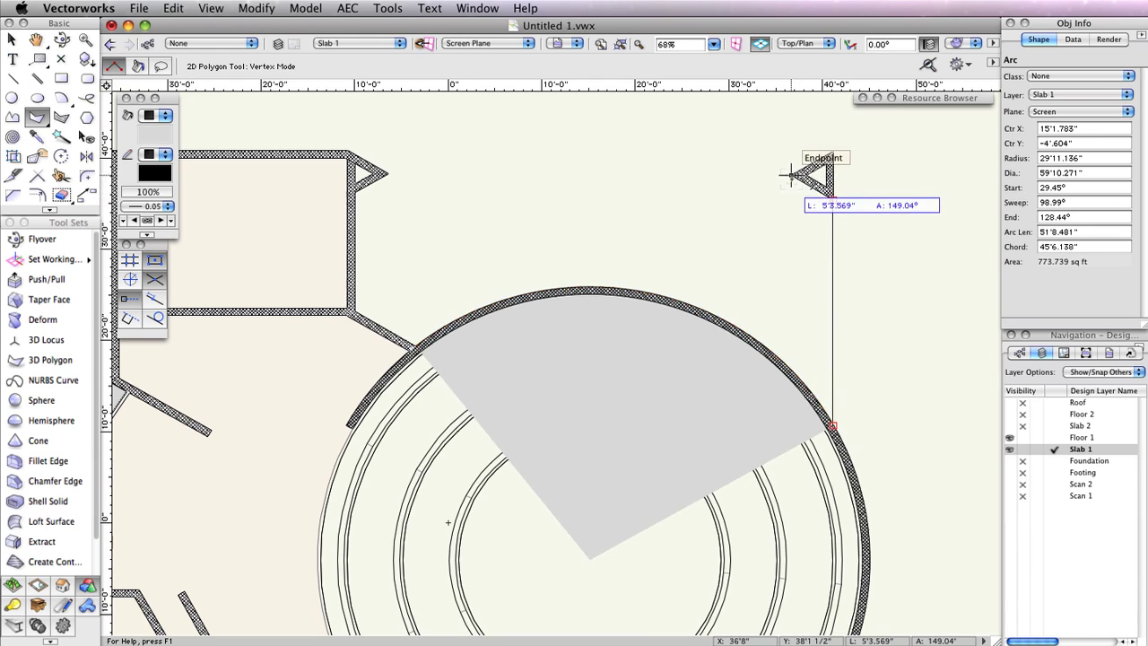
click(791, 174)
click(831, 153)
click(348, 151)
click(387, 173)
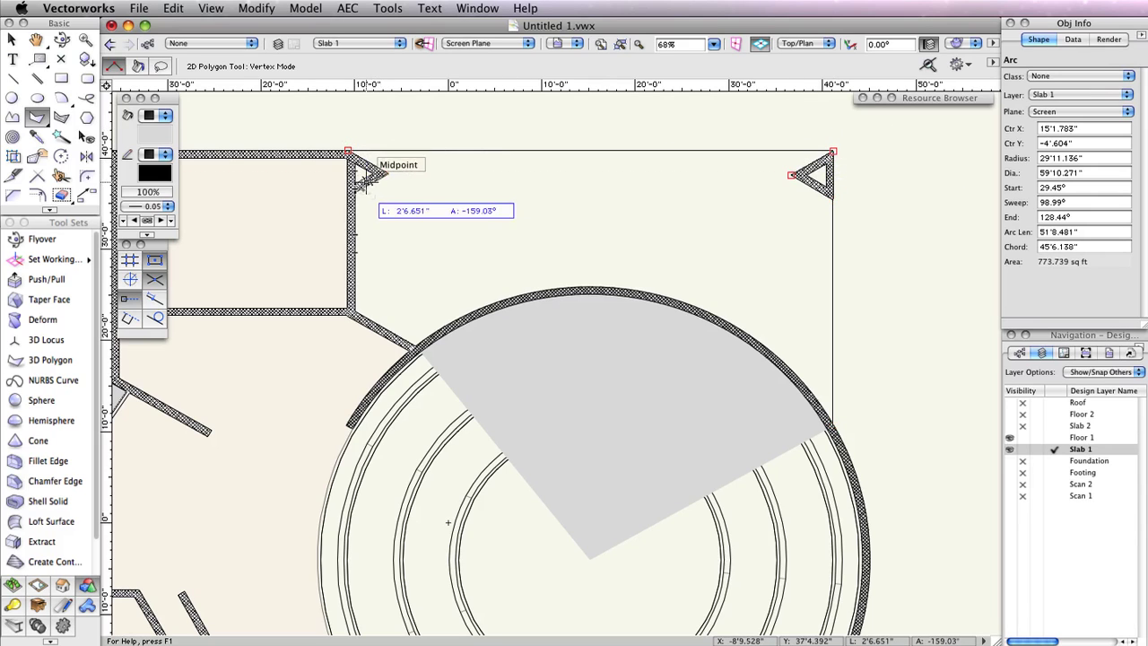
click(354, 191)
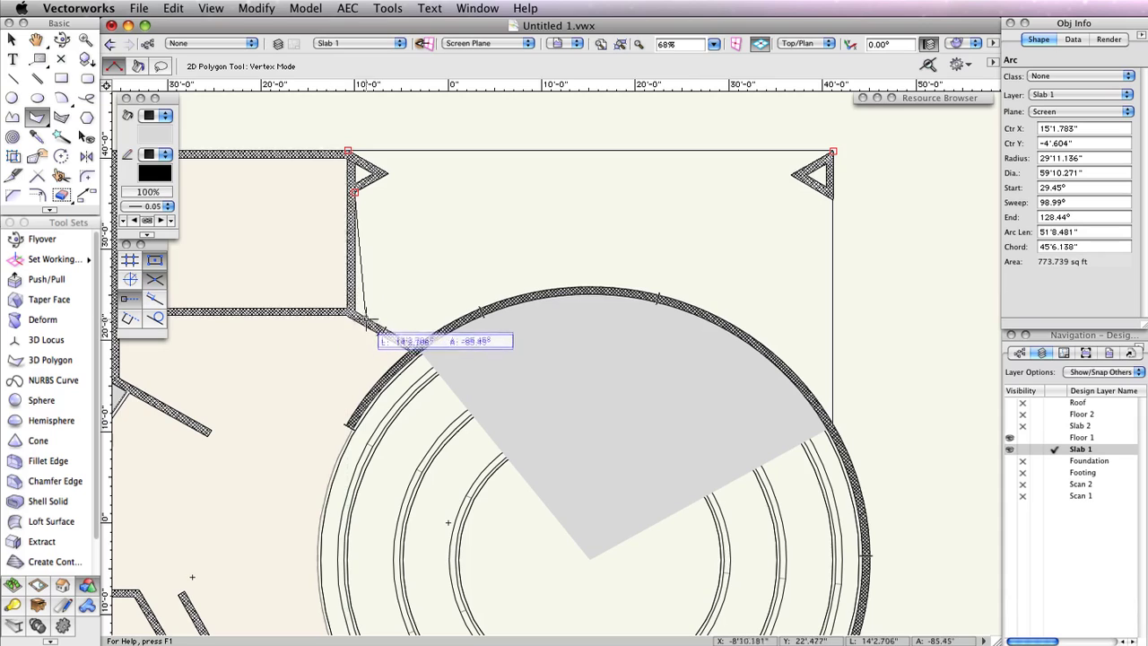
click(354, 312)
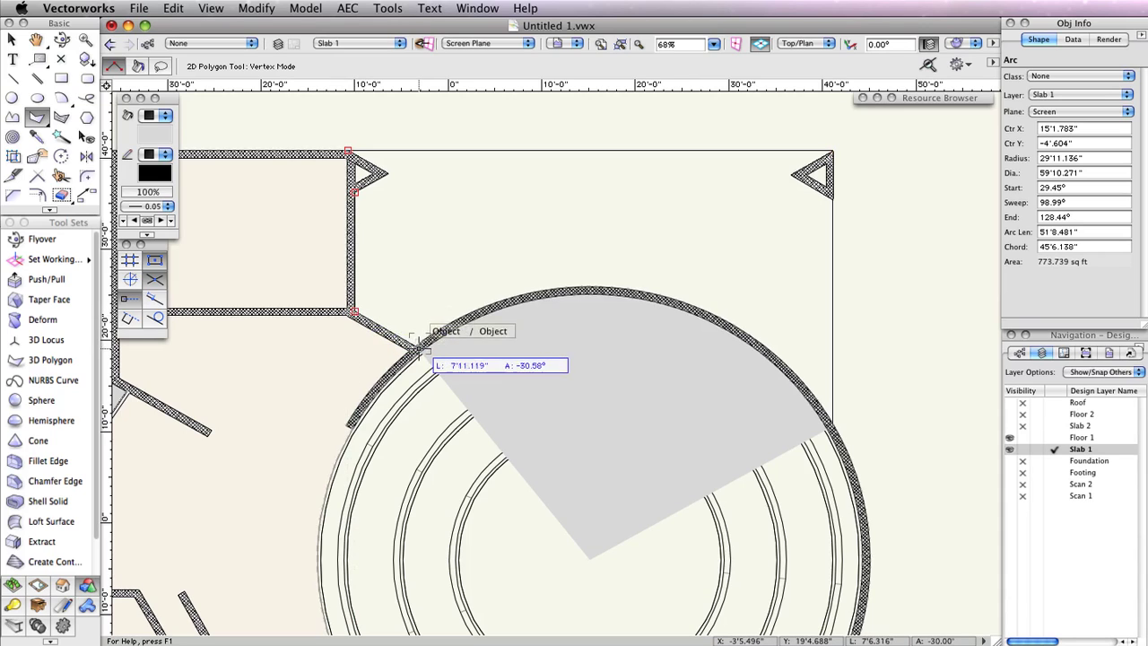
double_click(414, 345)
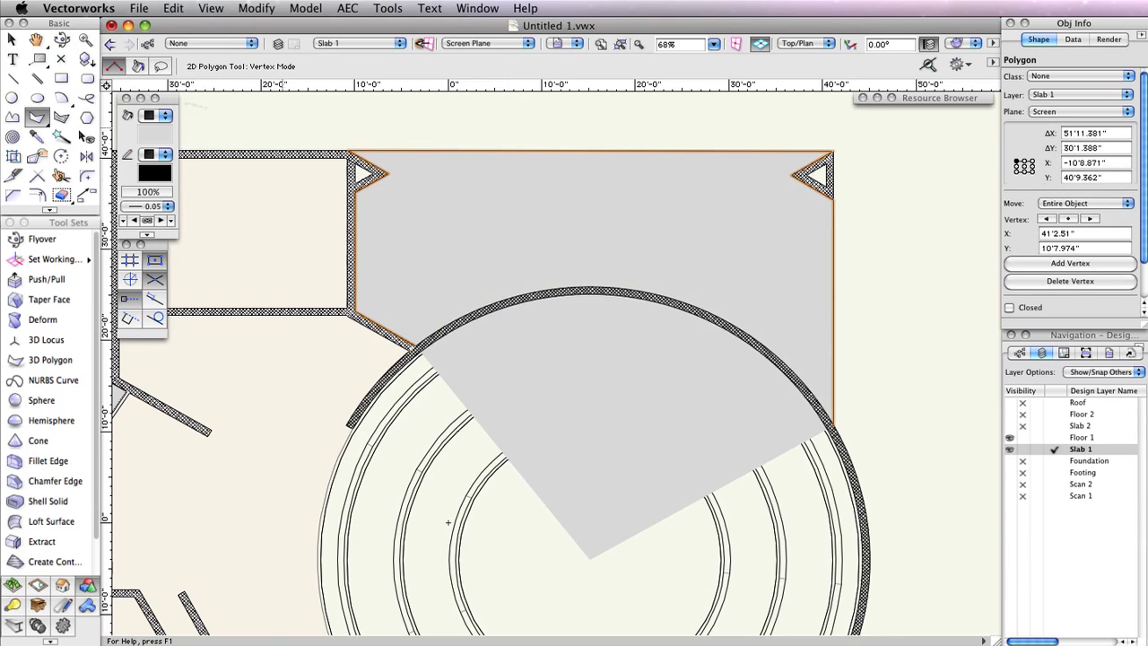
click(12, 40)
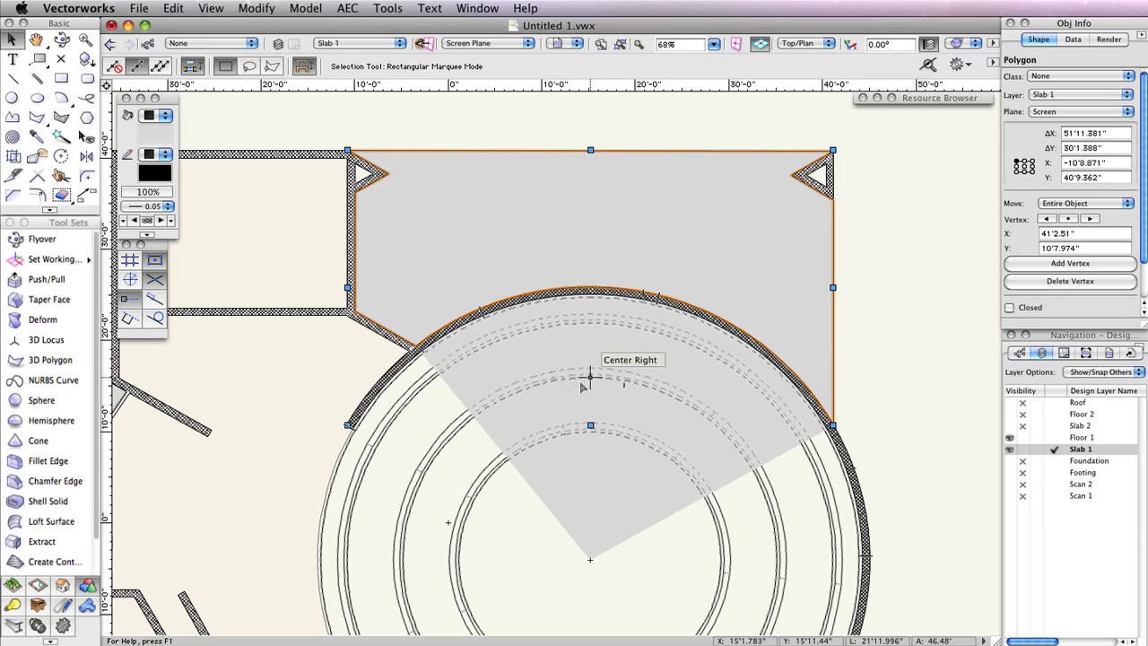
key(super+a)
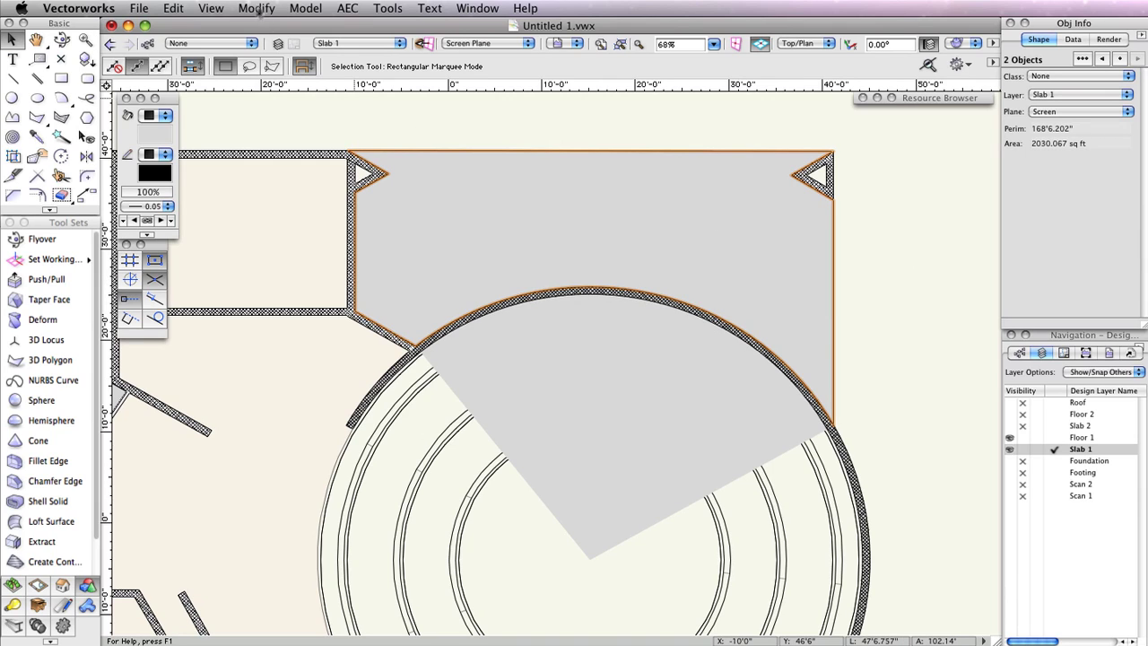
Compose the arc and polygon into one outline and convert it to a floor with bottom Z -4" and thickness 4"
click(258, 8)
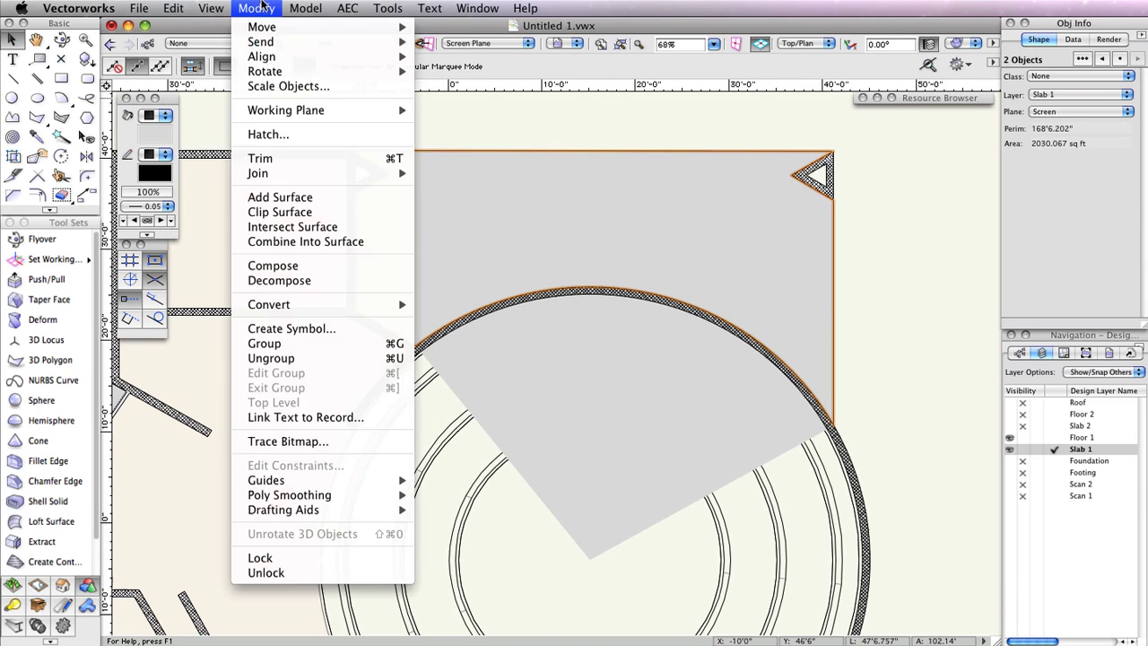
click(273, 265)
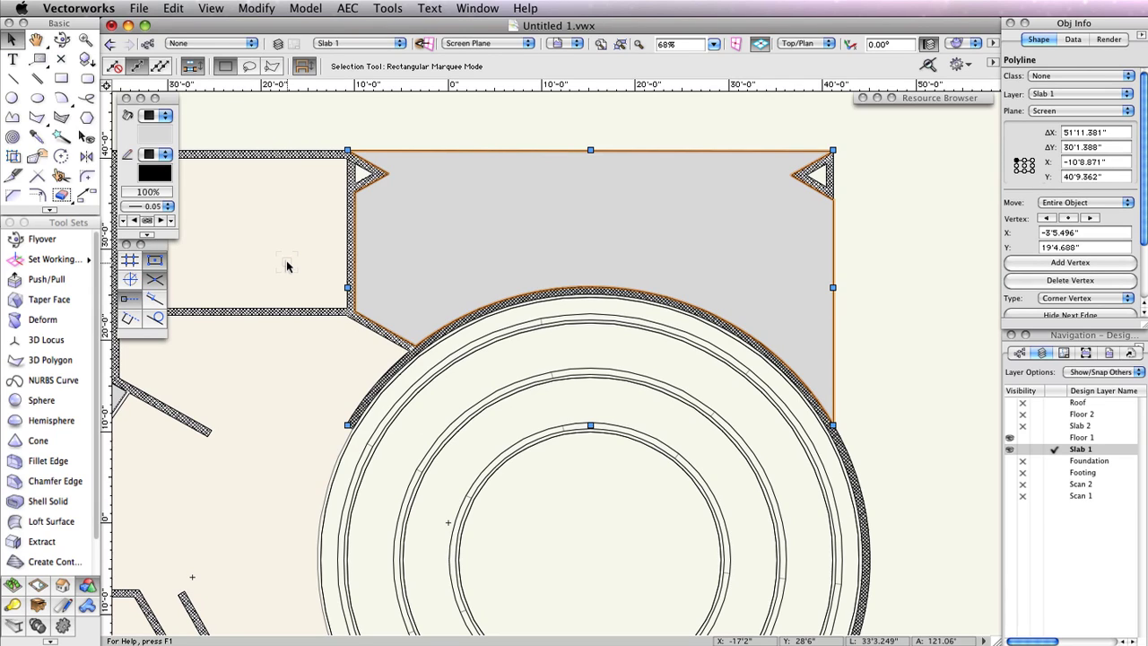
click(348, 8)
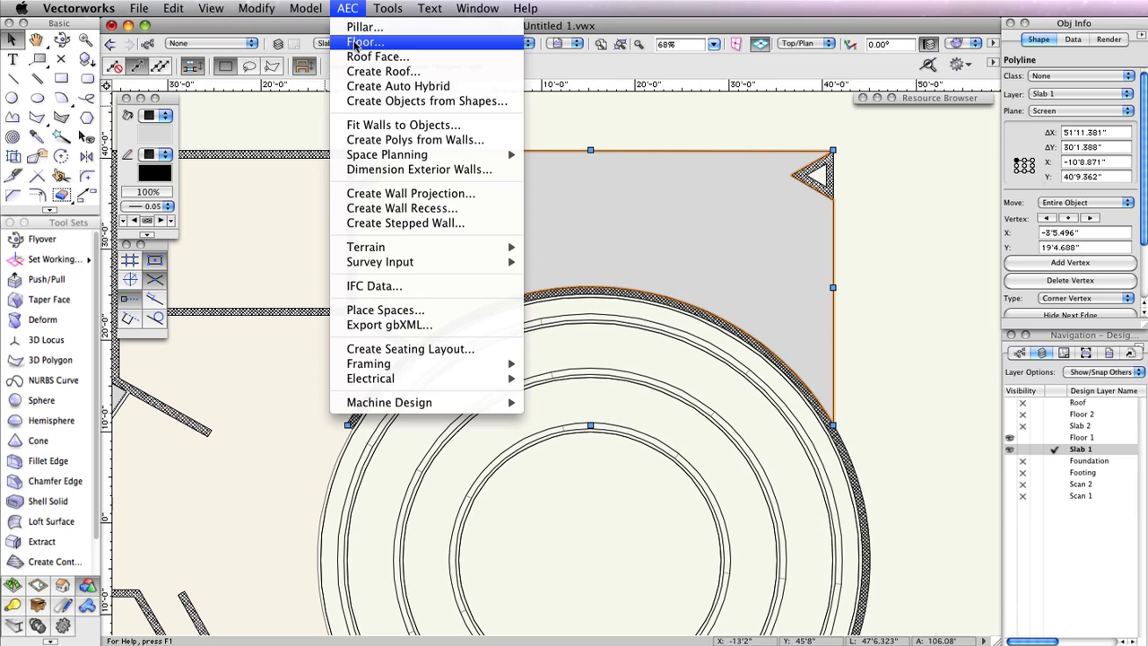
click(359, 42)
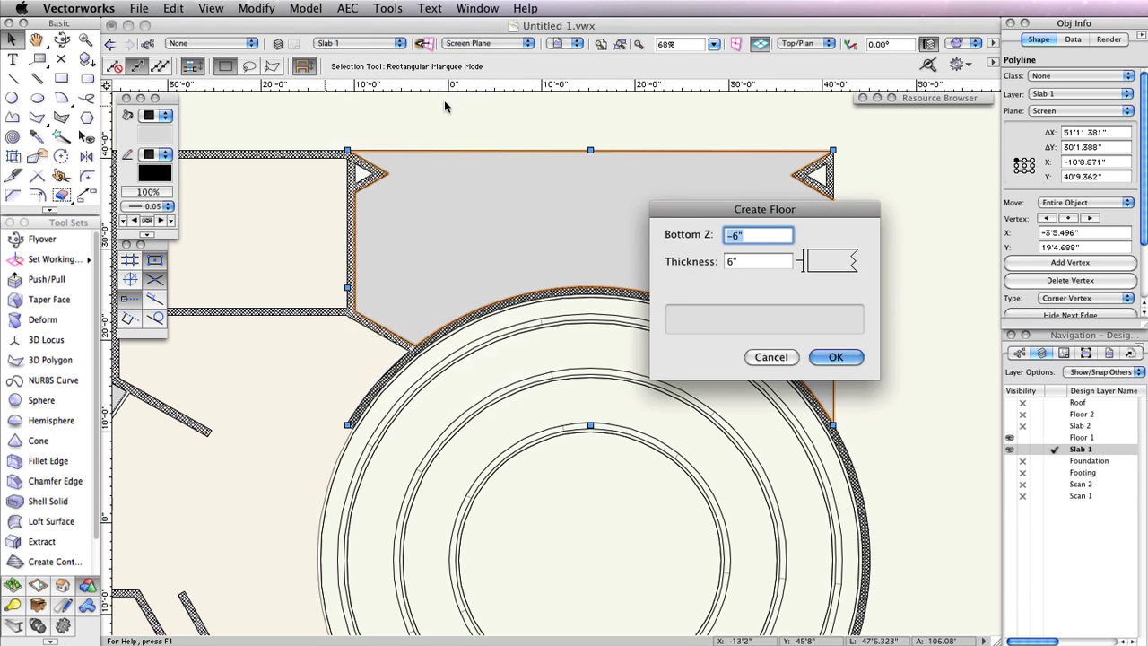
text(-4)
key(Tab)
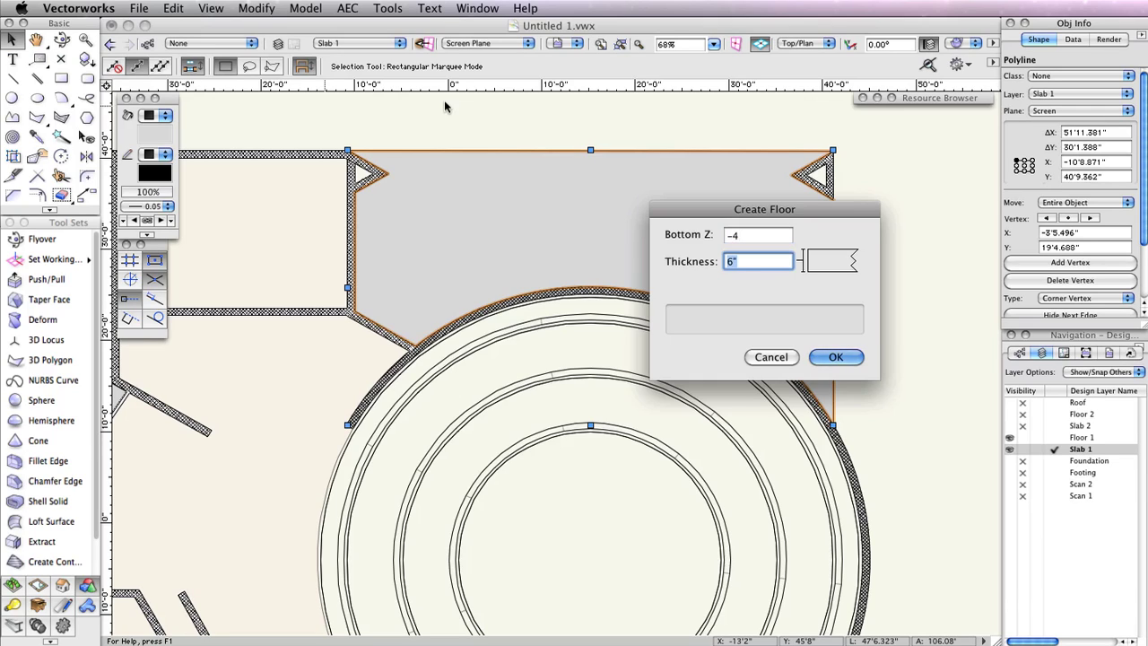
text(4)
click(825, 357)
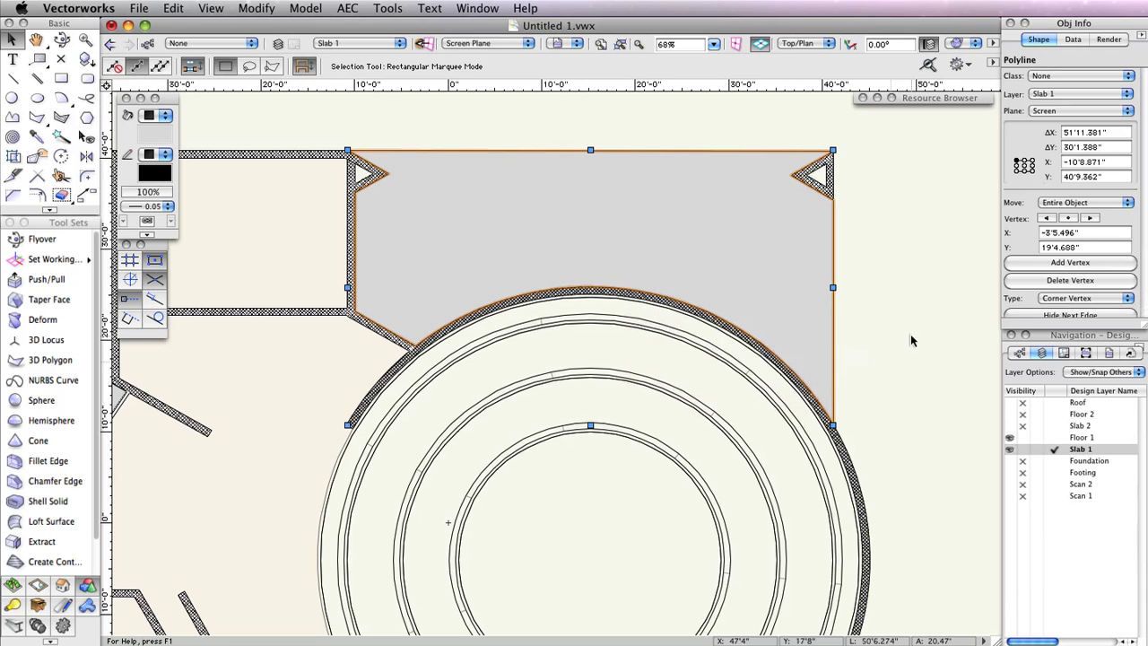
Render Slab 1 in OpenGL and fly over it into an angled 3D view from above
click(956, 43)
click(906, 148)
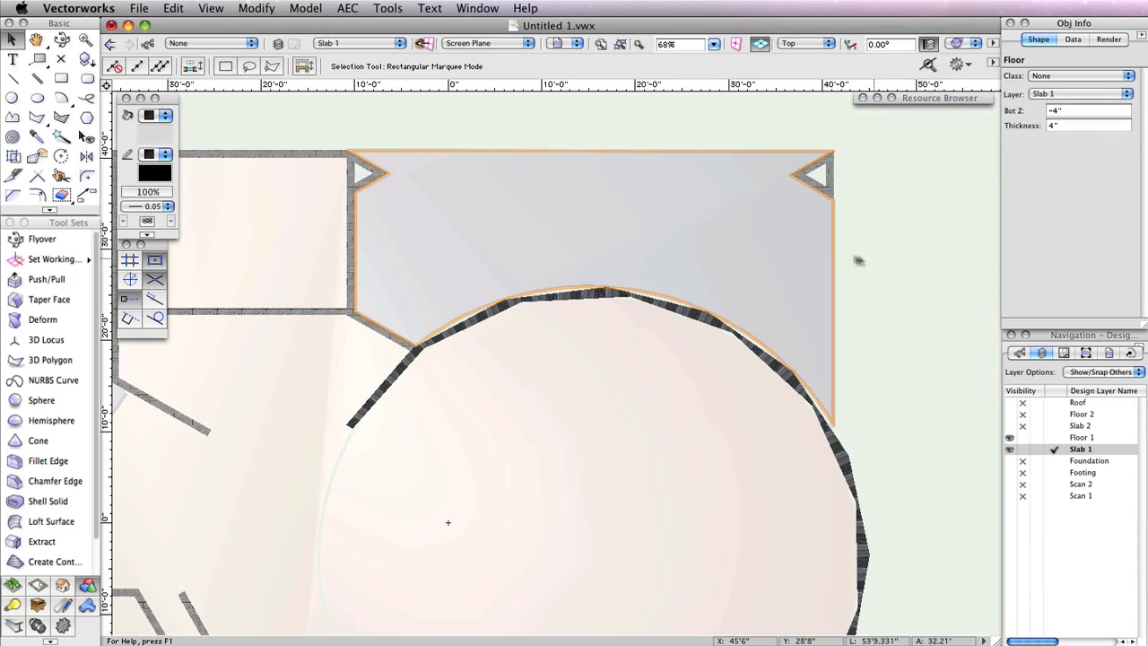
click(60, 40)
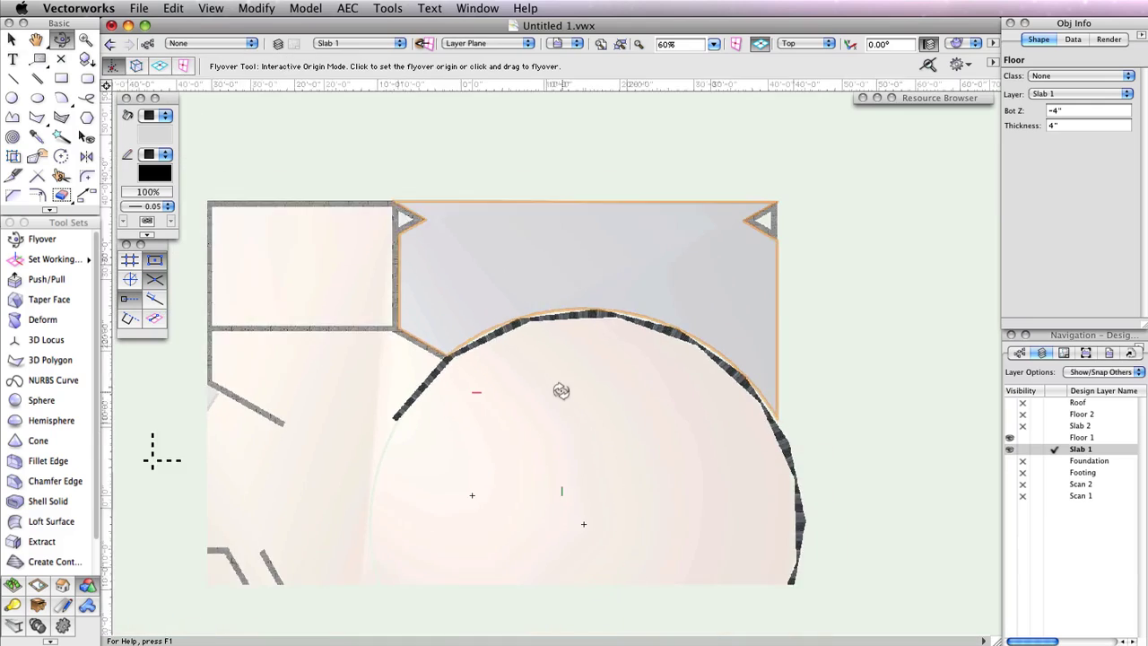
scroll(544, 492, down, 2)
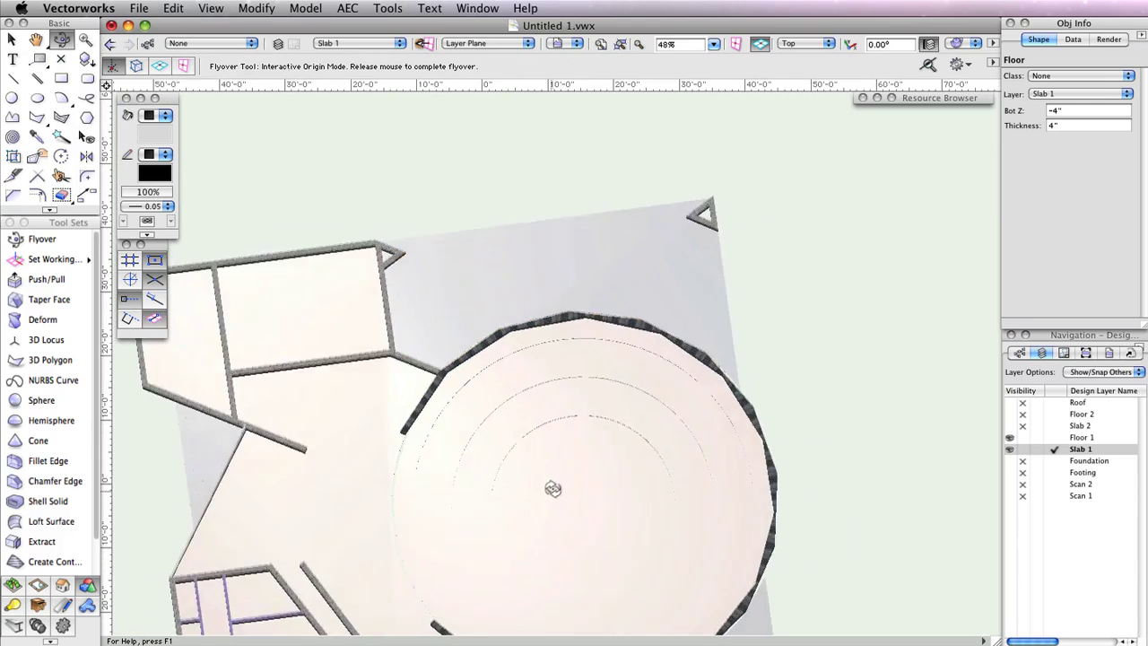